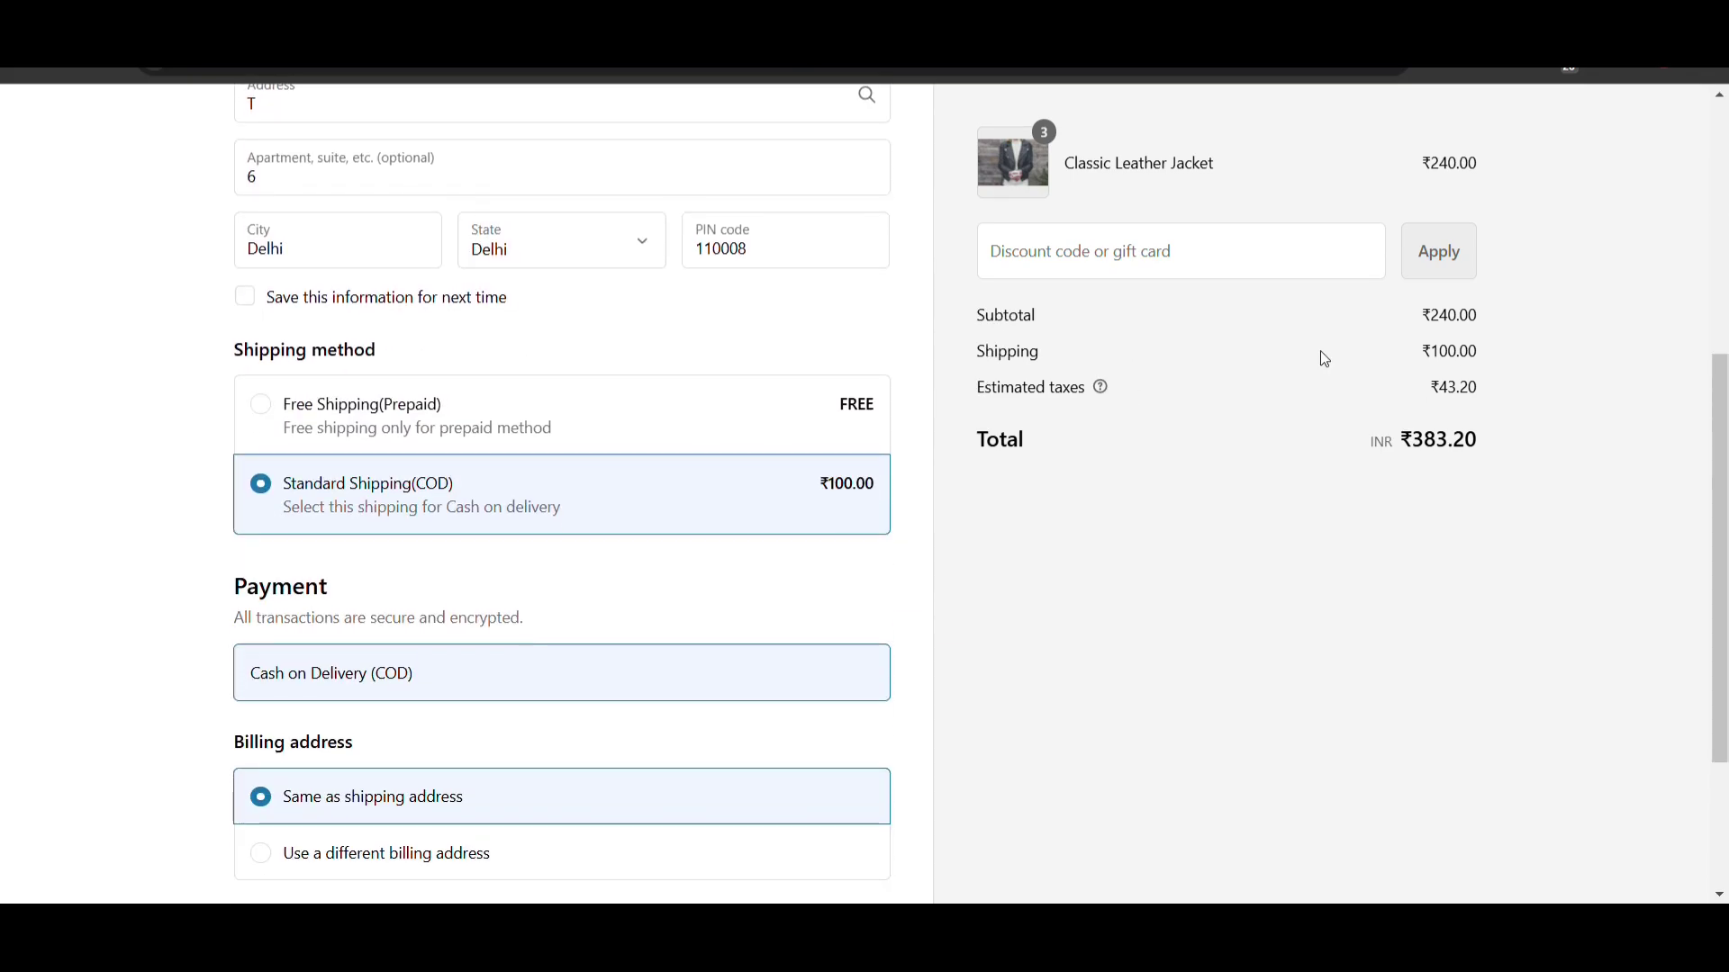
Step: At checkout, confirm Free Shipping (Prepaid) lowers the total, then reselect the ₹100 Standard Shipping (COD)
left_click(712, 437)
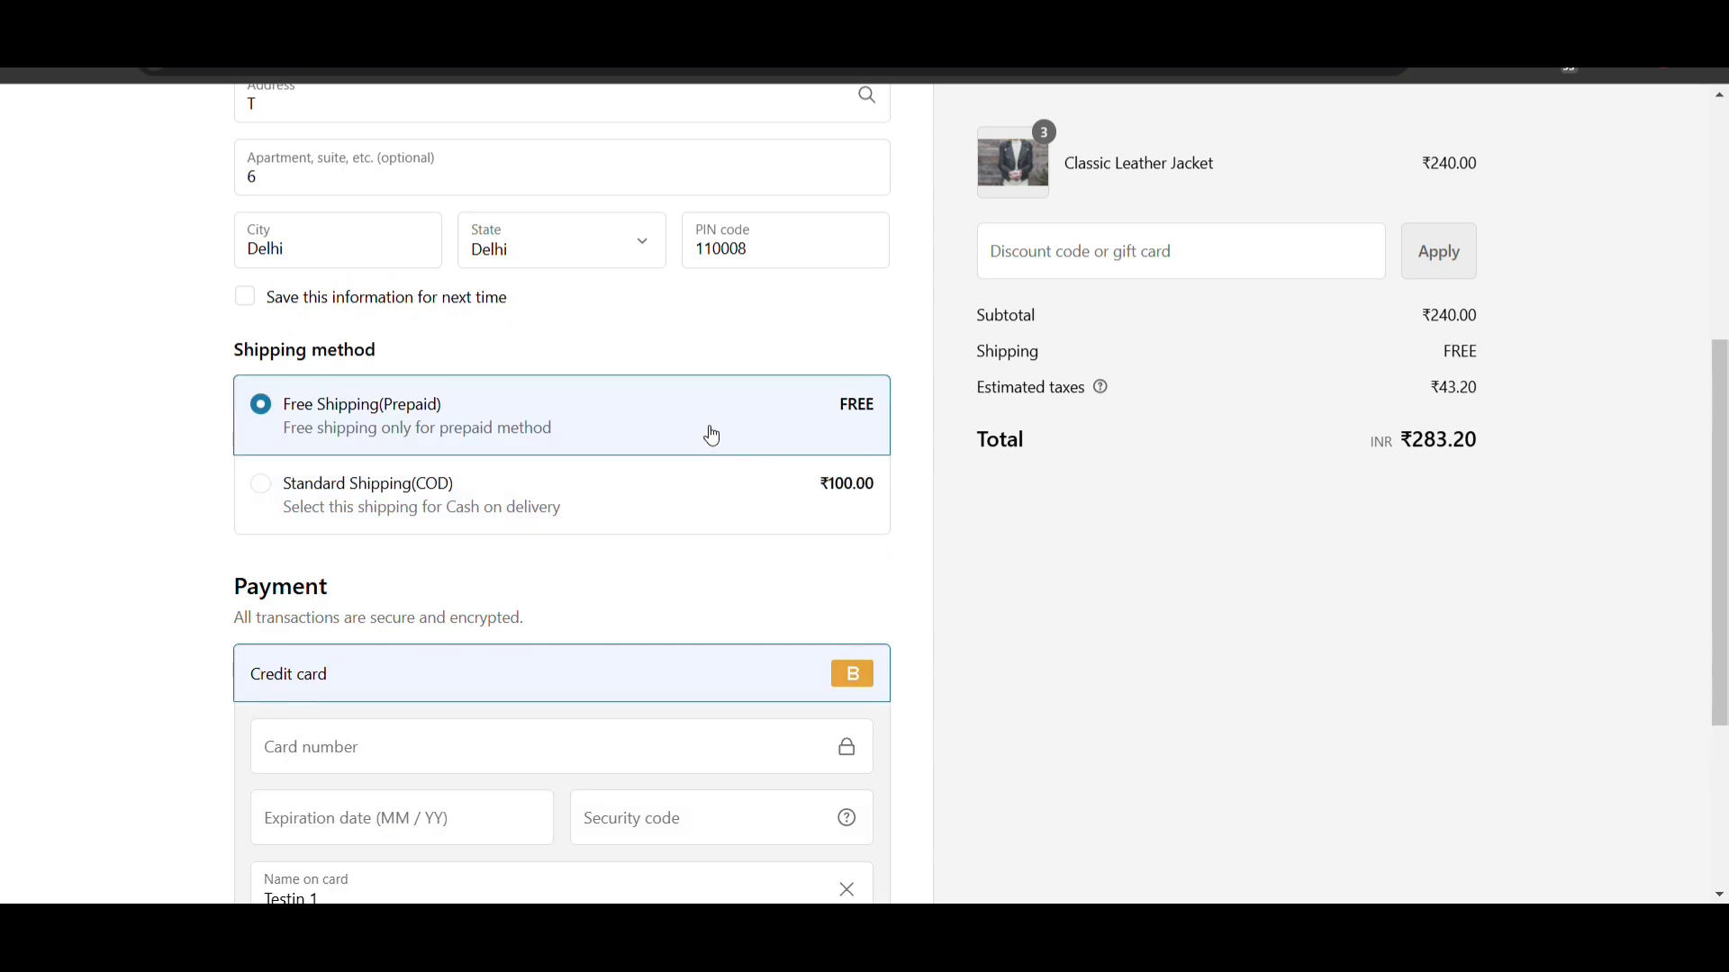
left_click(628, 488)
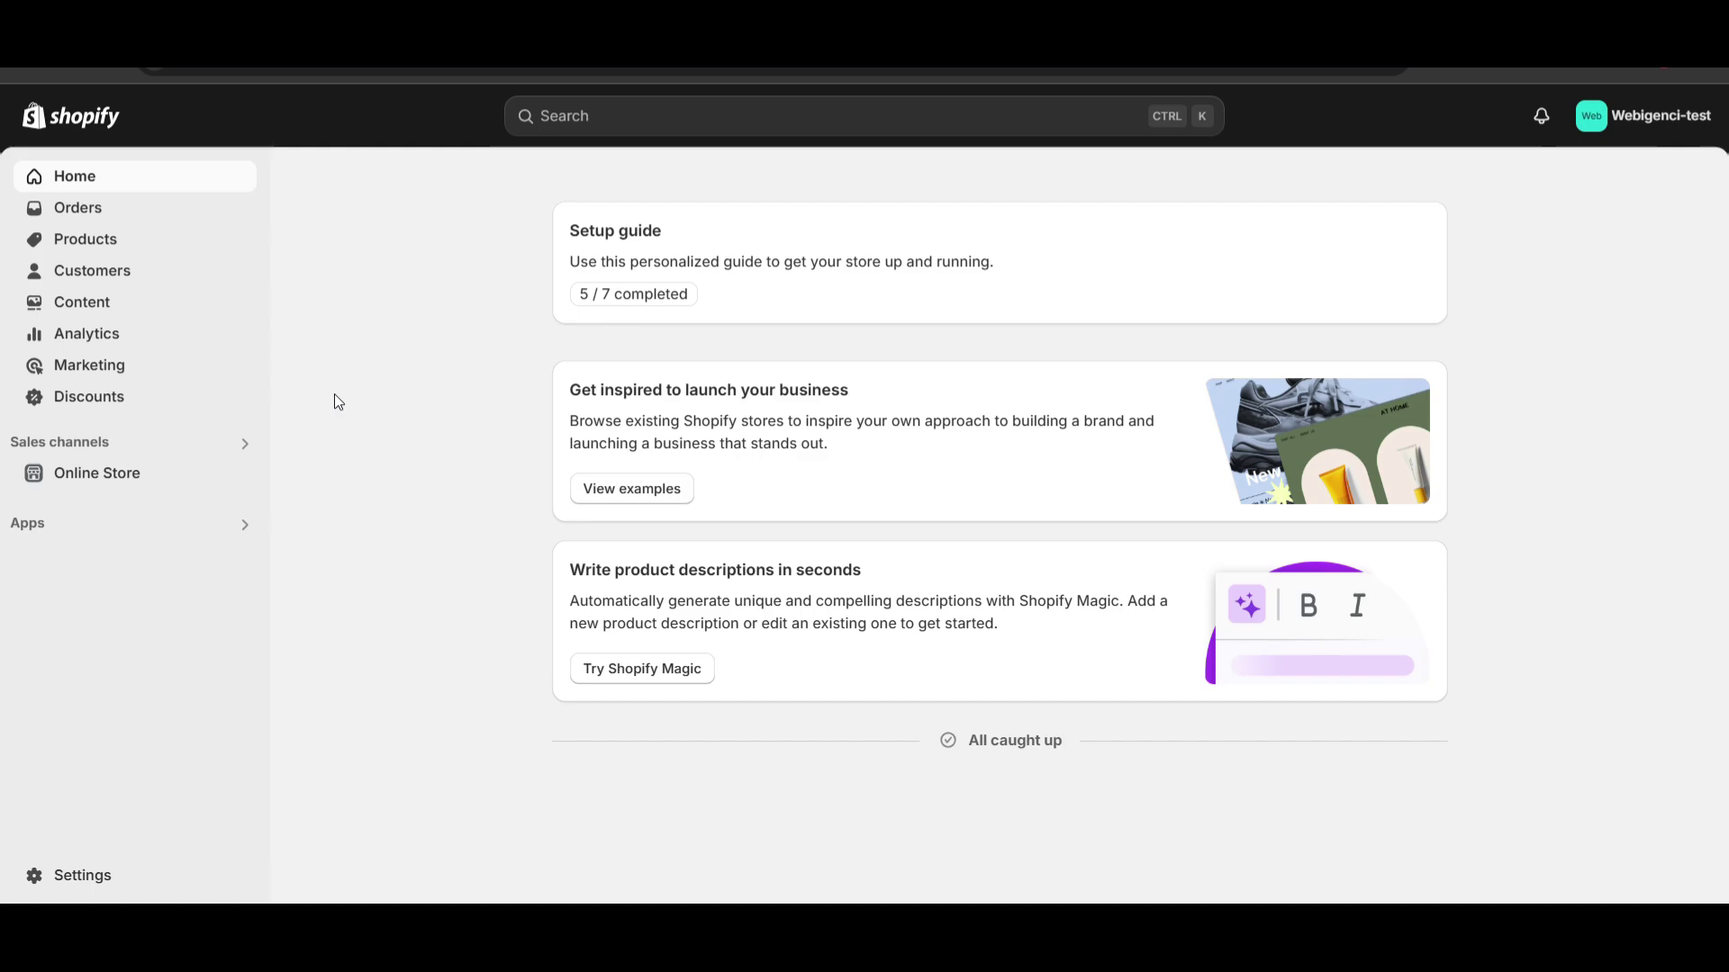
Step: Search apps for 'cod king' and open the COD King-COD Fees & OTP Verify listing
left_click(93, 529)
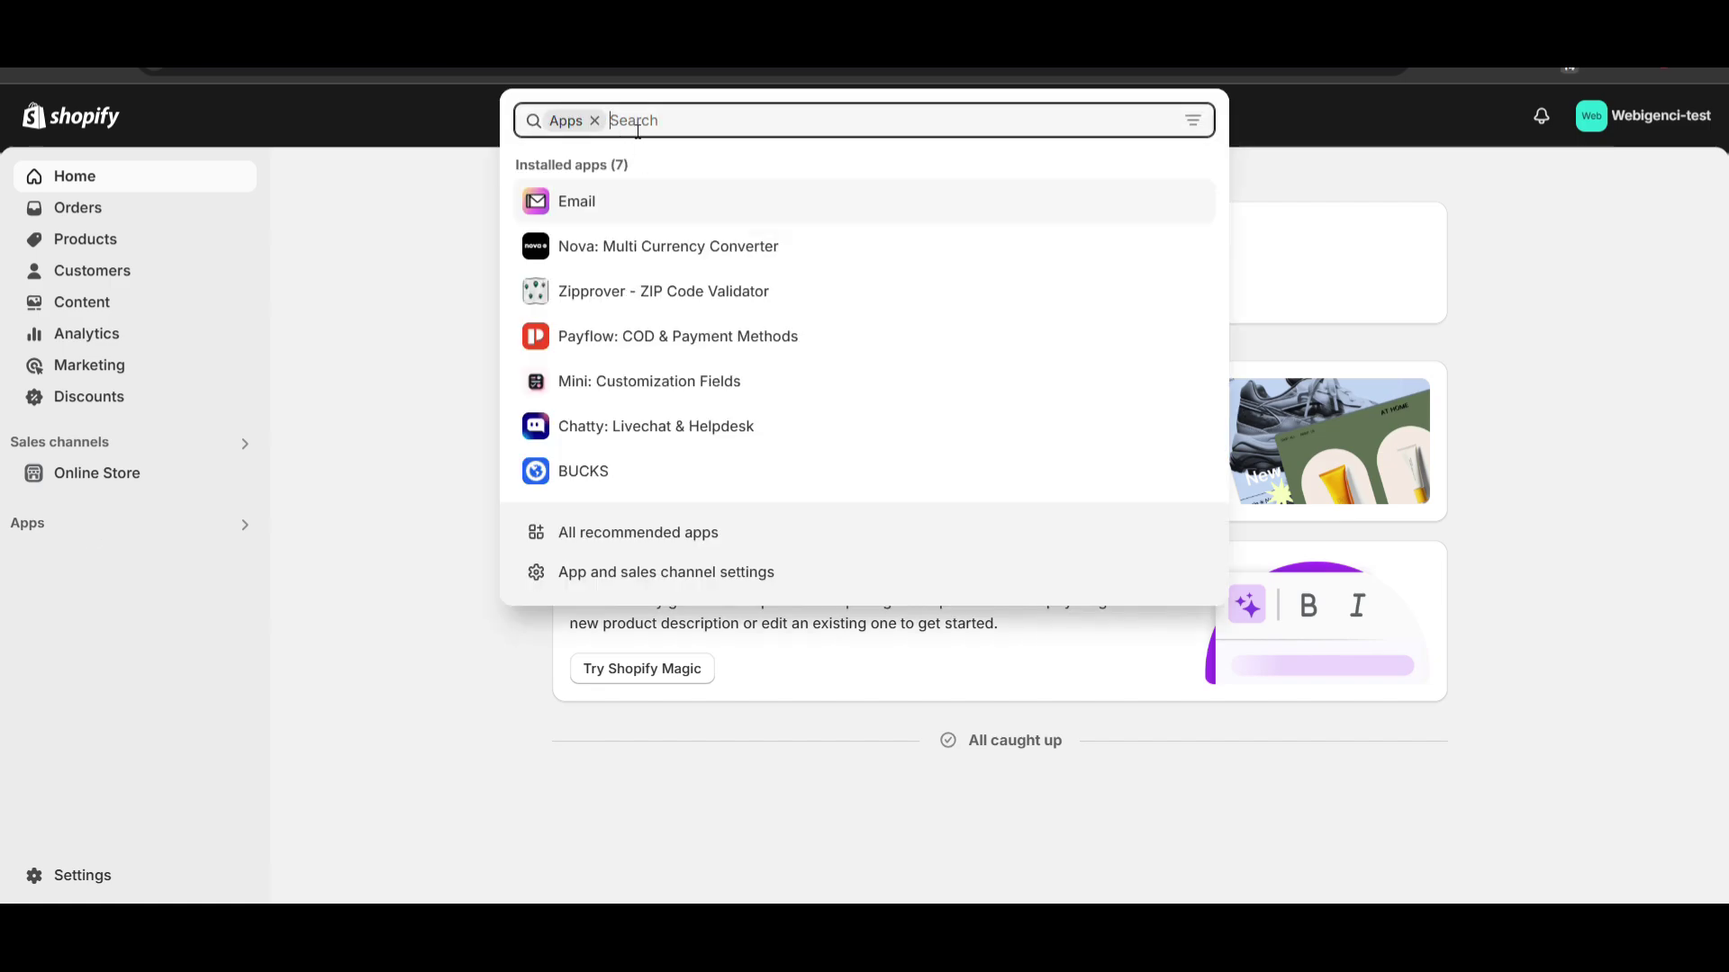
type("cod king")
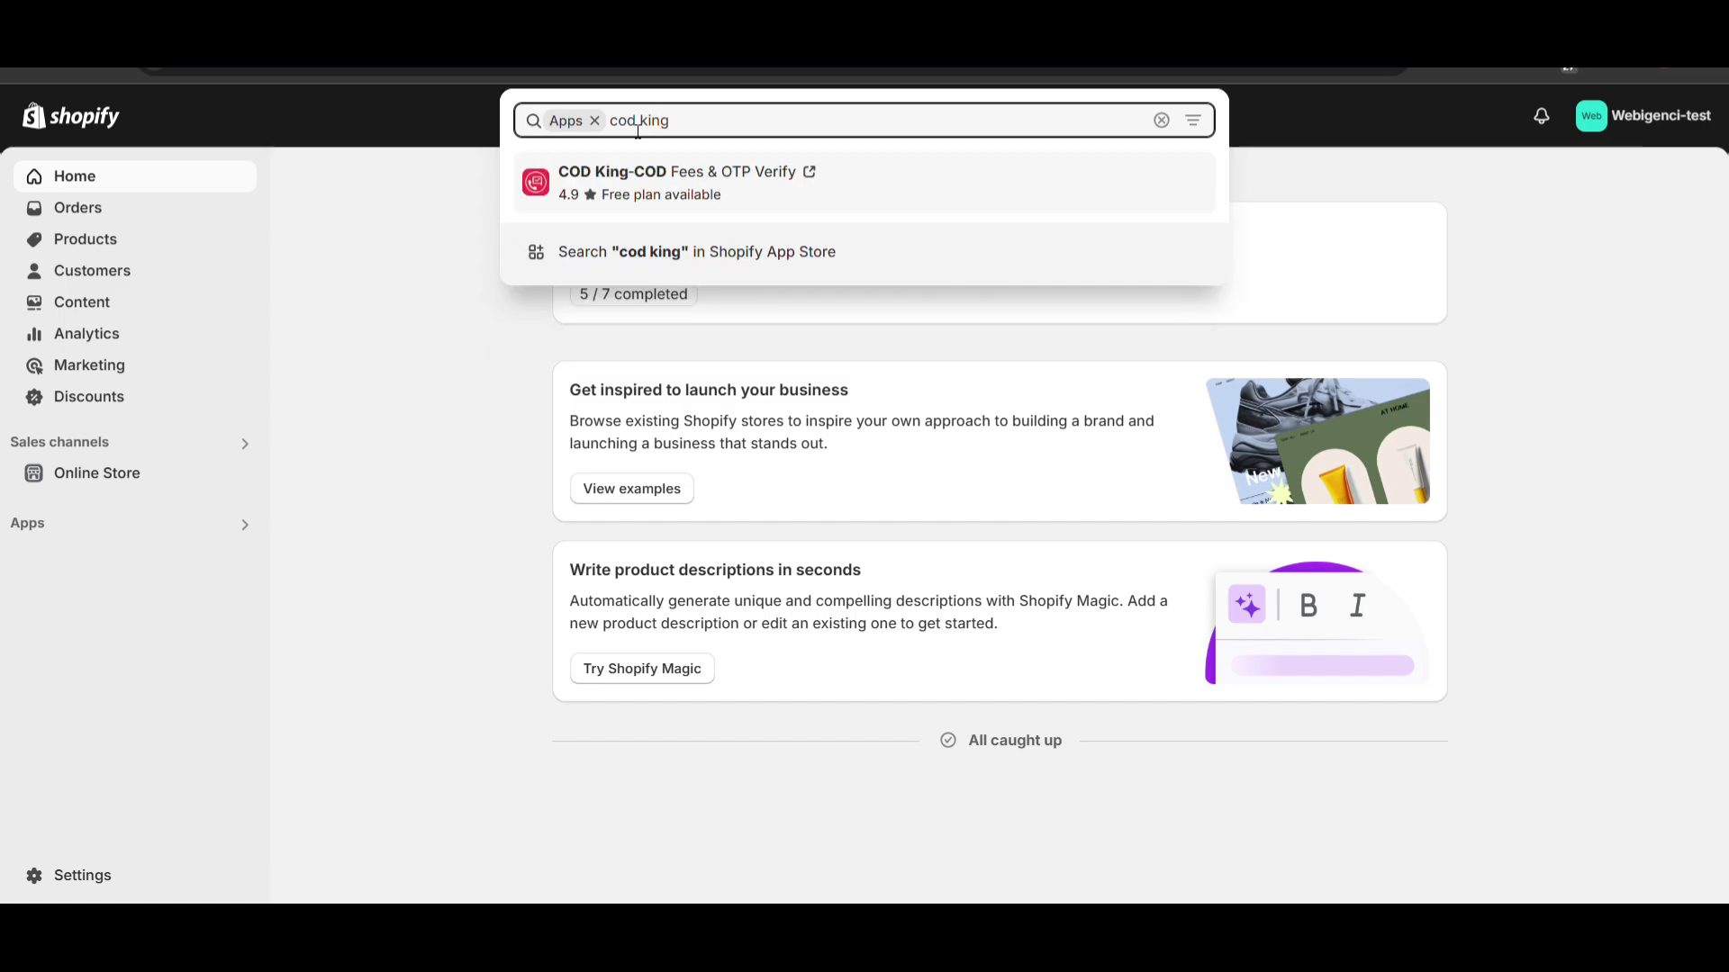
left_click(683, 171)
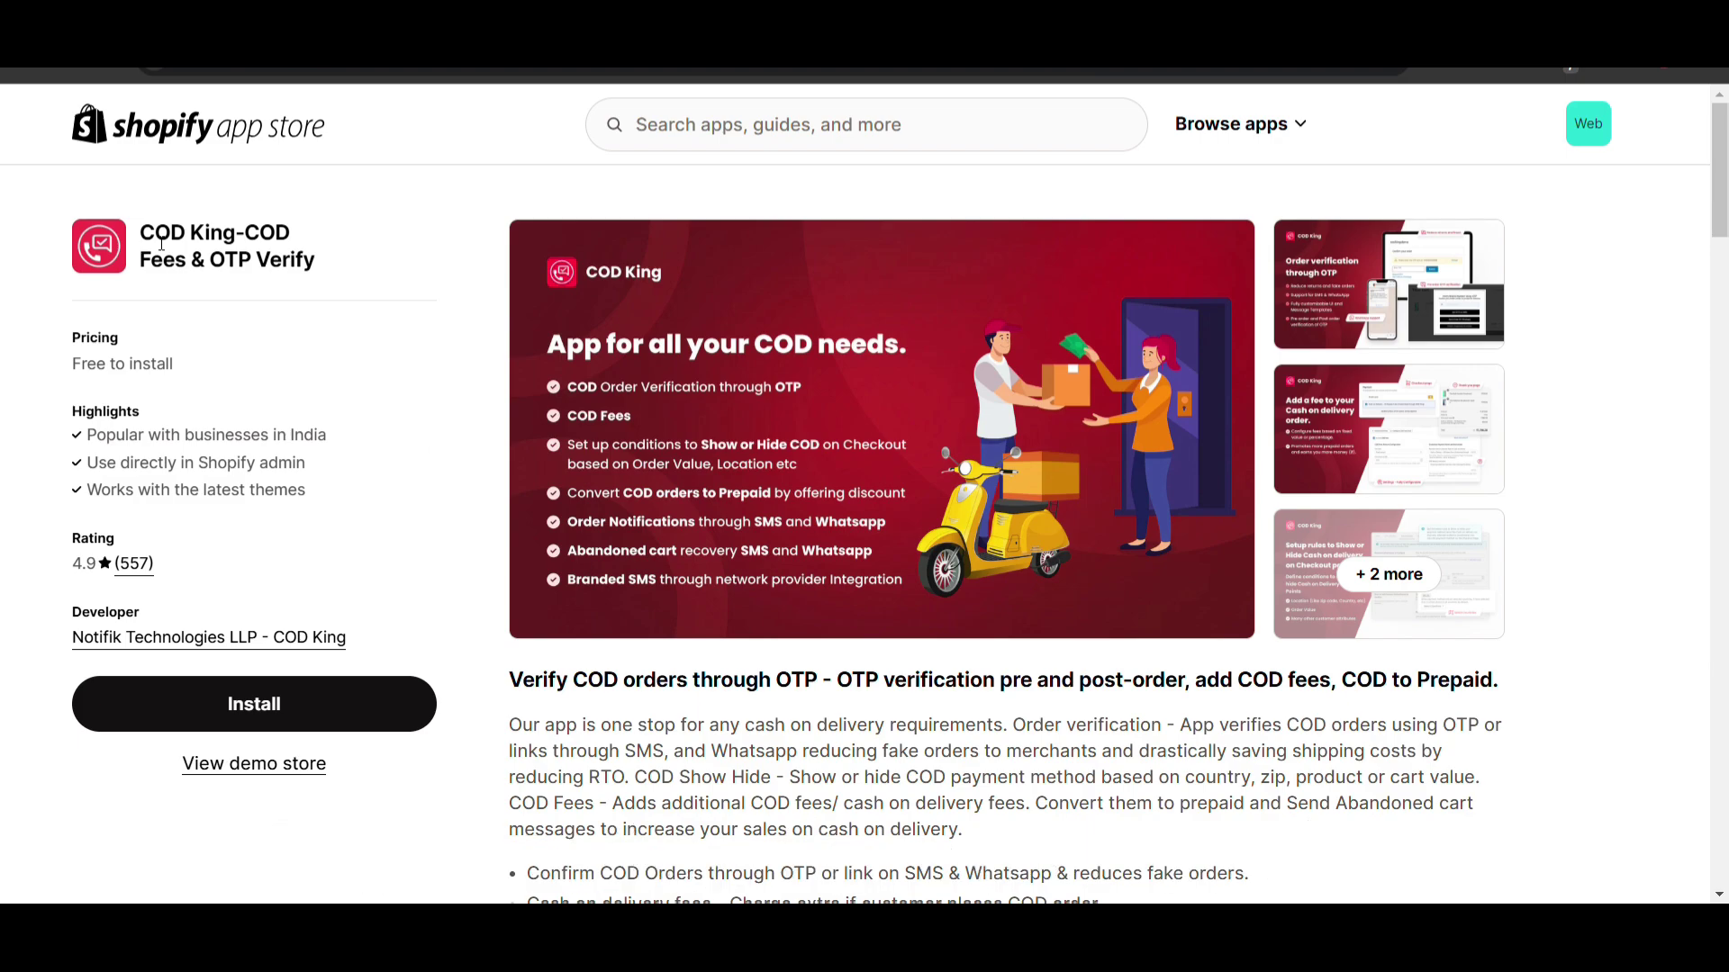
Step: Scroll through the COD King listing's features and start installing the app
scroll(171, 288, "down", 1)
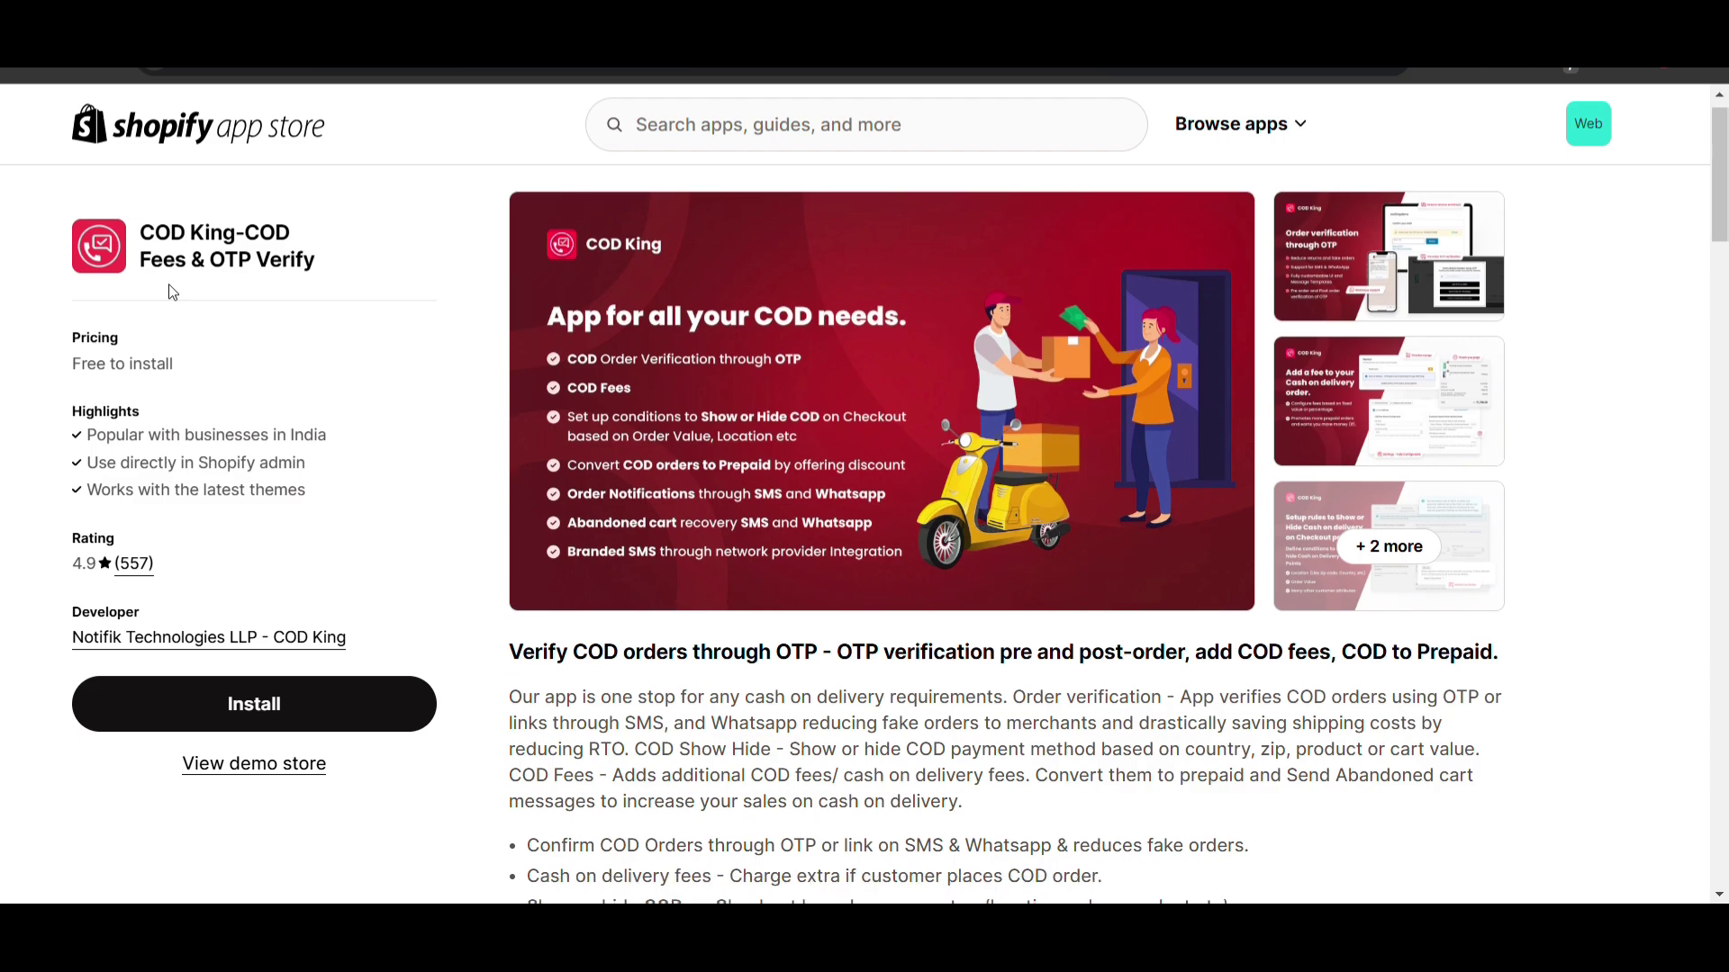
scroll(194, 303, "down", 3)
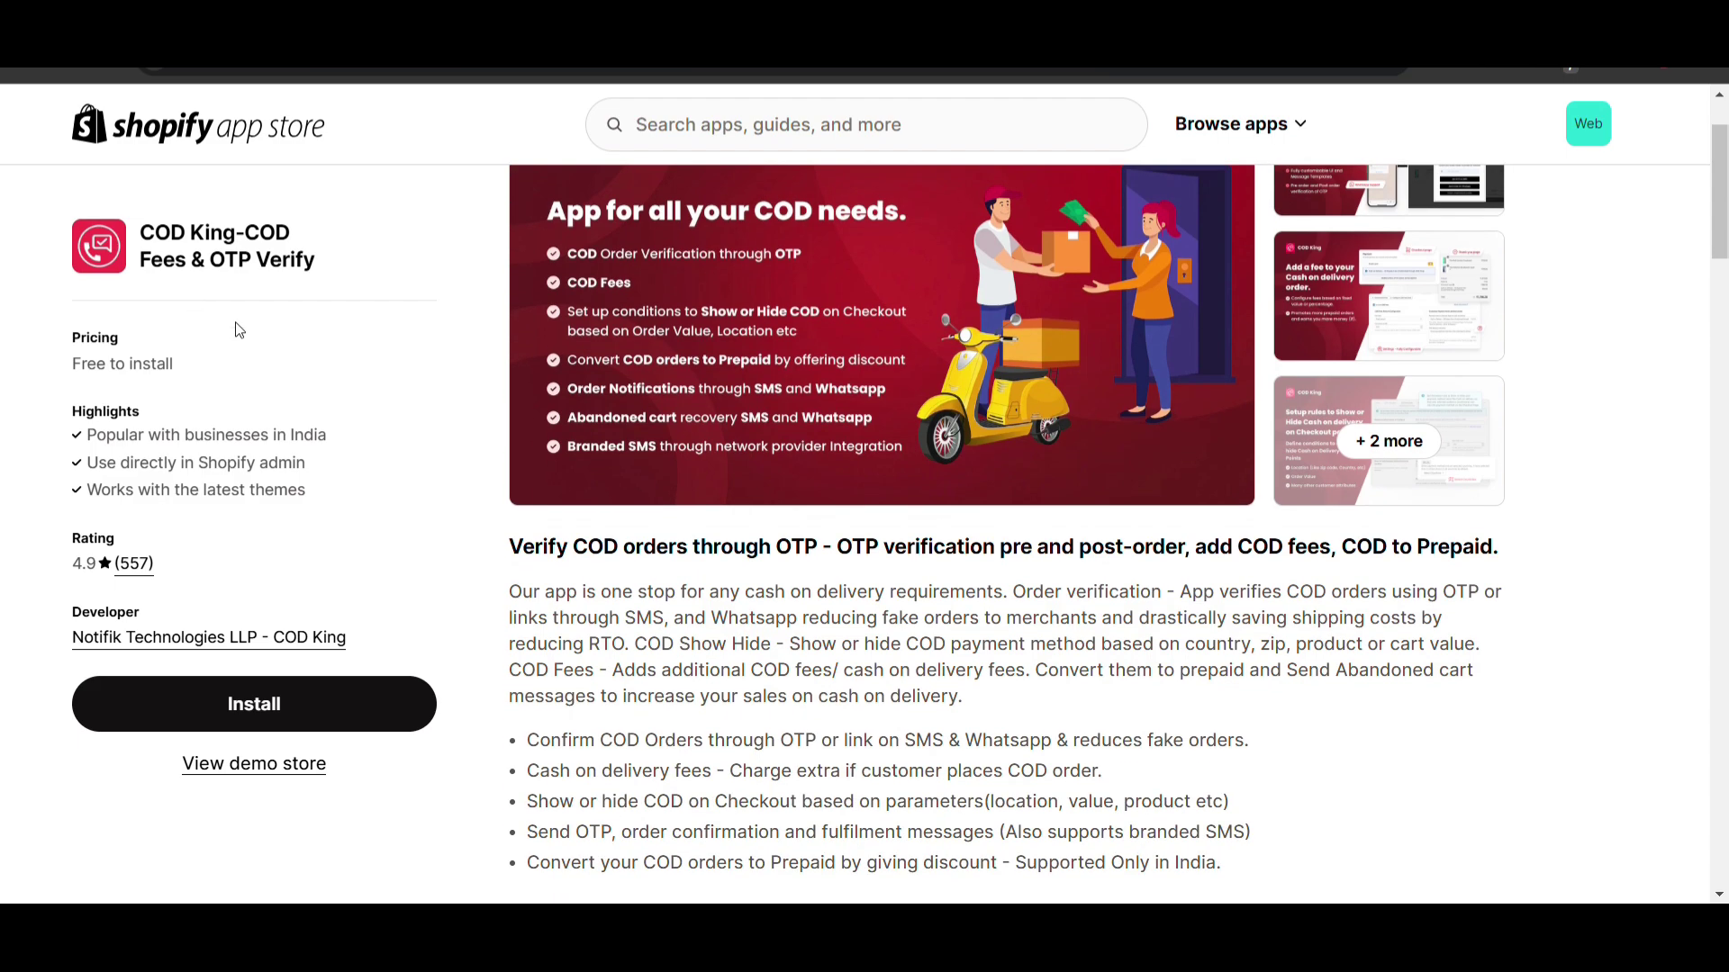
left_click(297, 703)
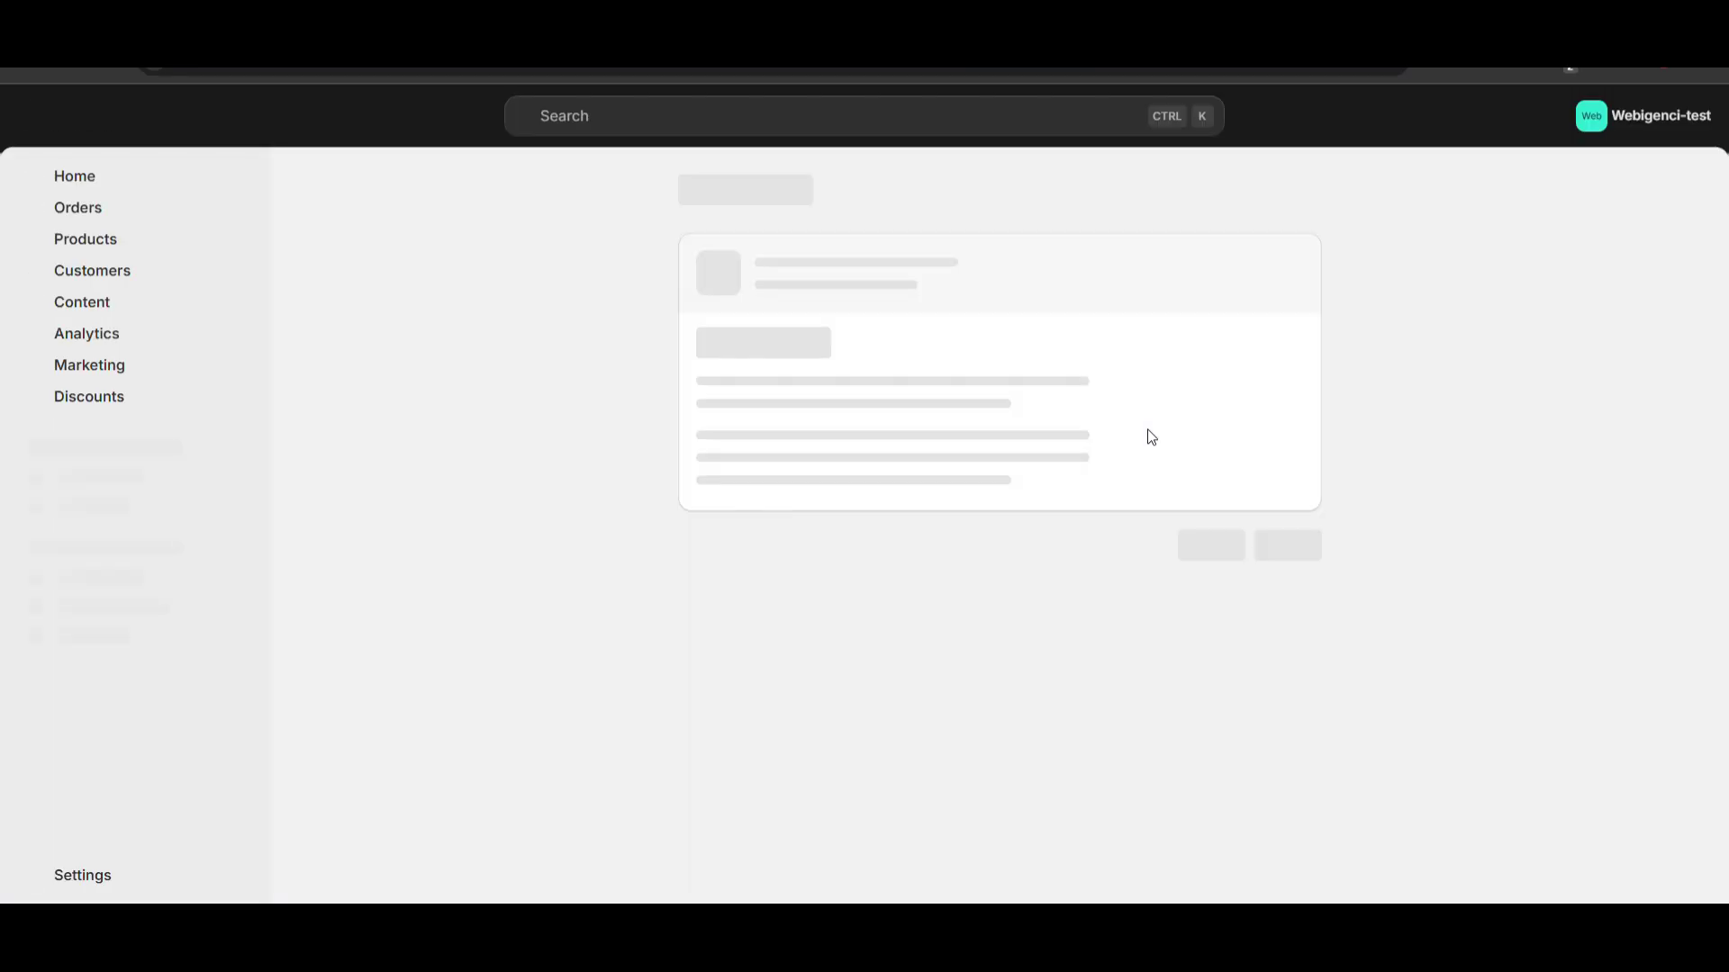
Step: Confirm the COD King installation and pick its Free Plan
left_click(1296, 619)
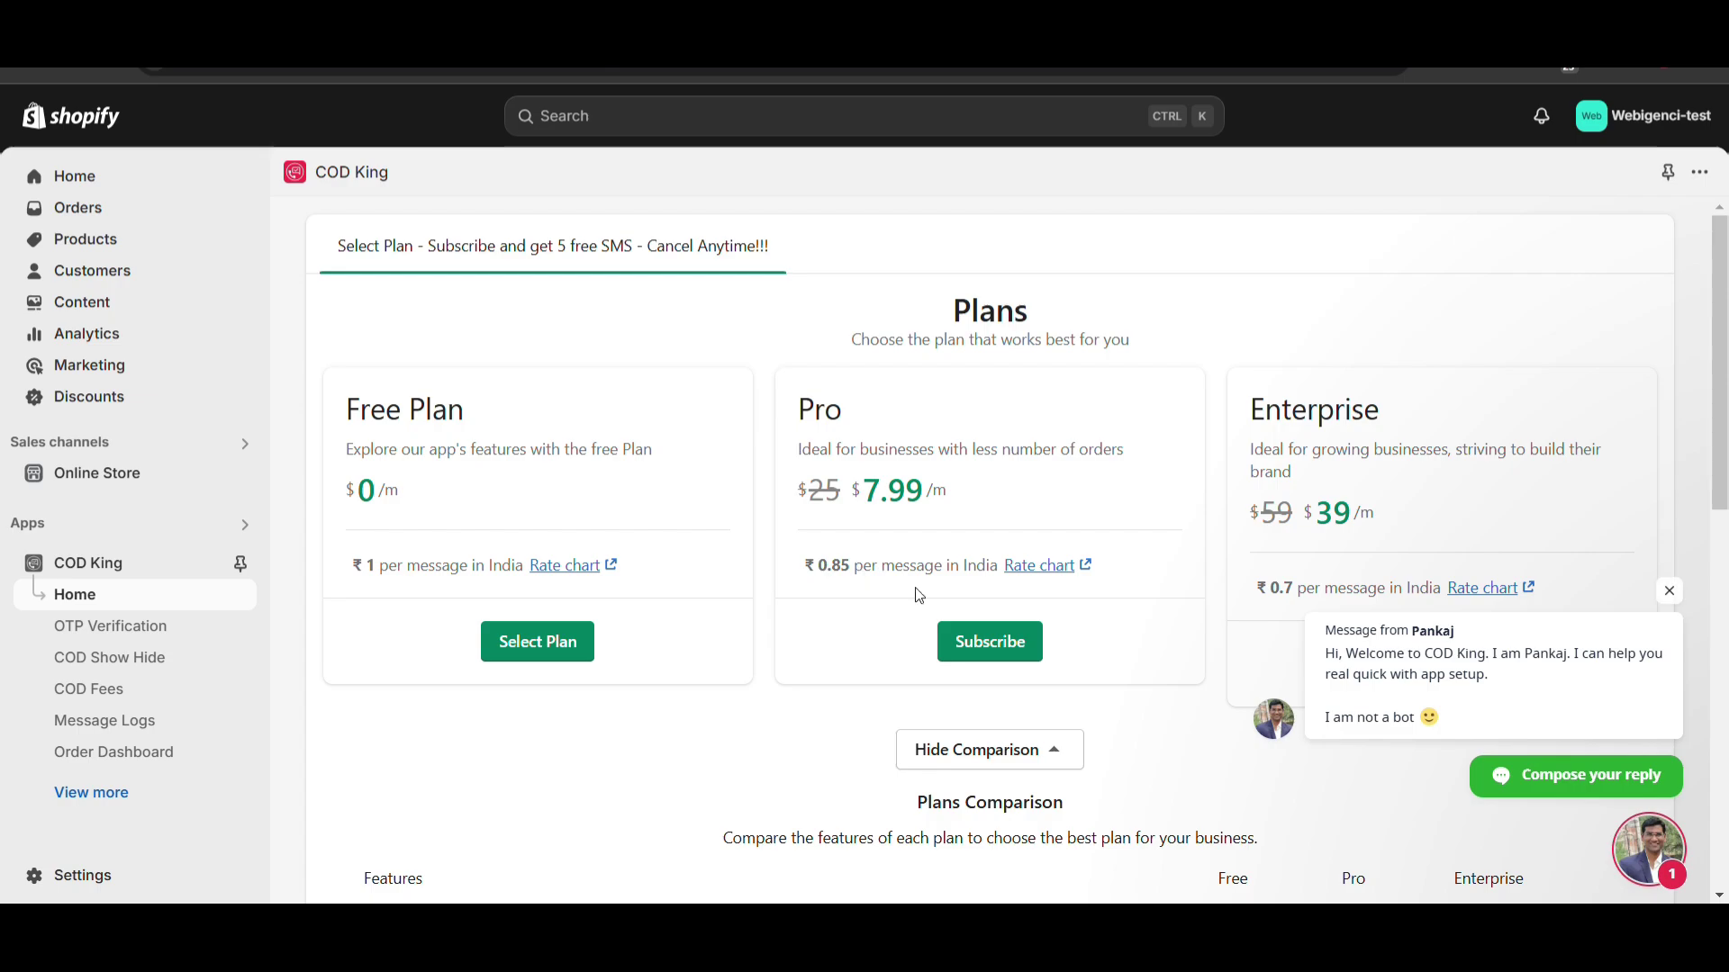
left_click(565, 648)
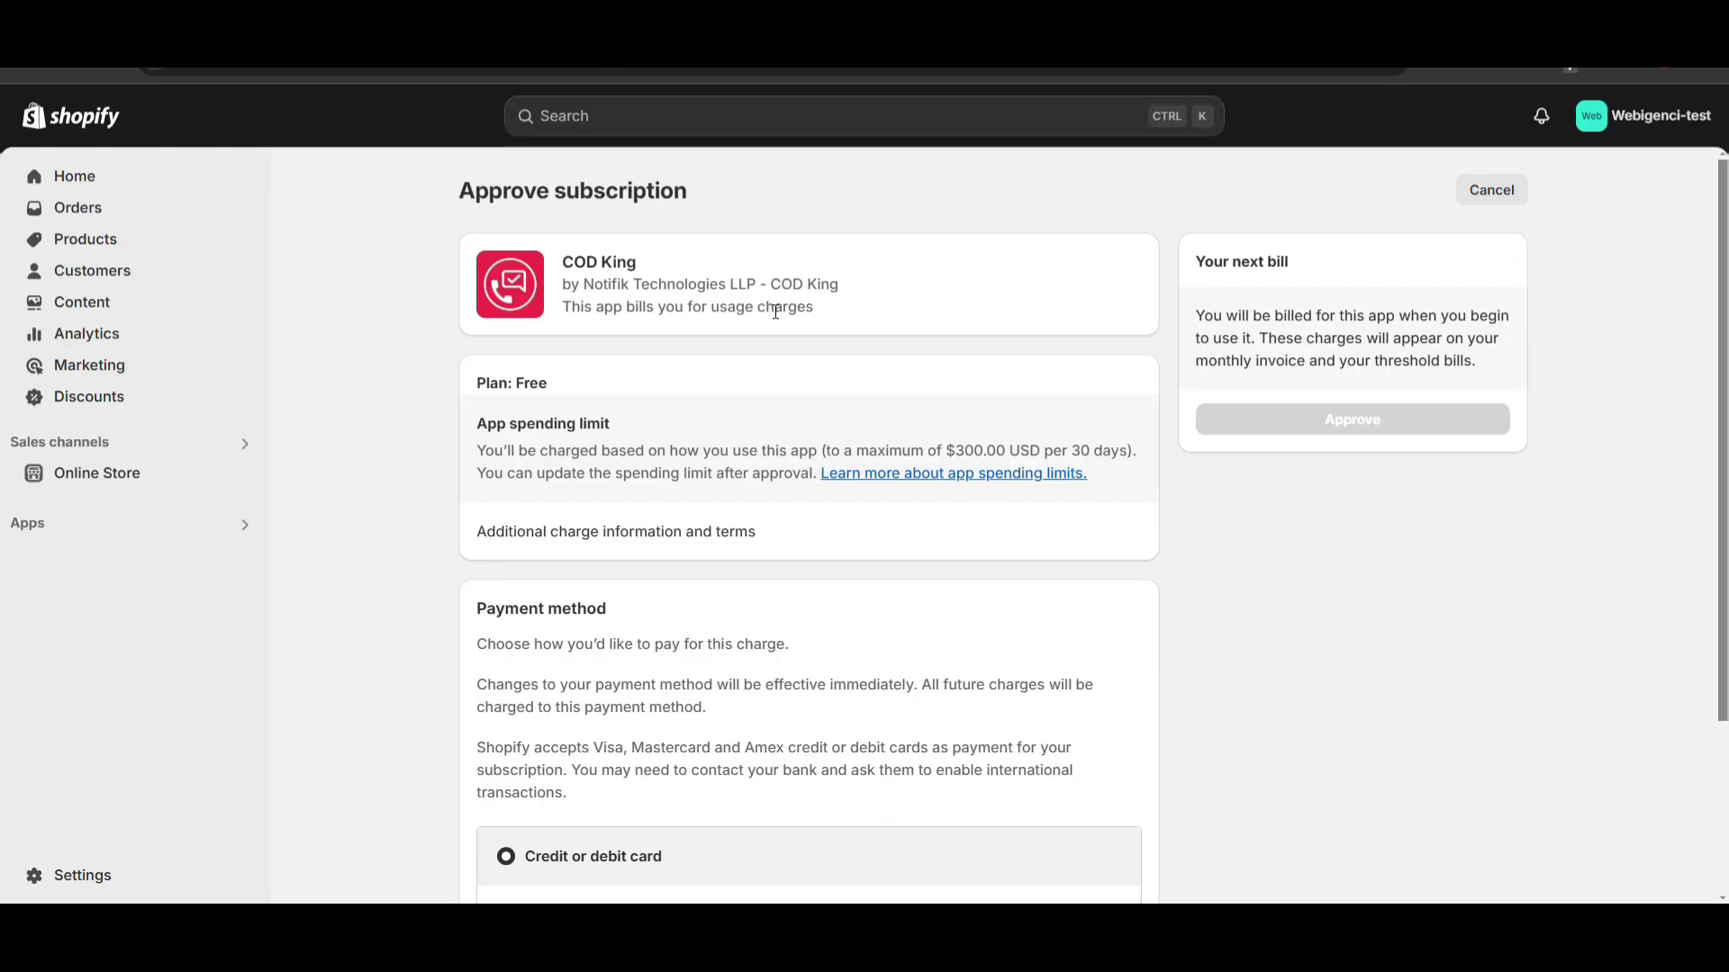
Step: Review the Free plan subscription's payment details, then cancel the approval
scroll(733, 501, "down", 3)
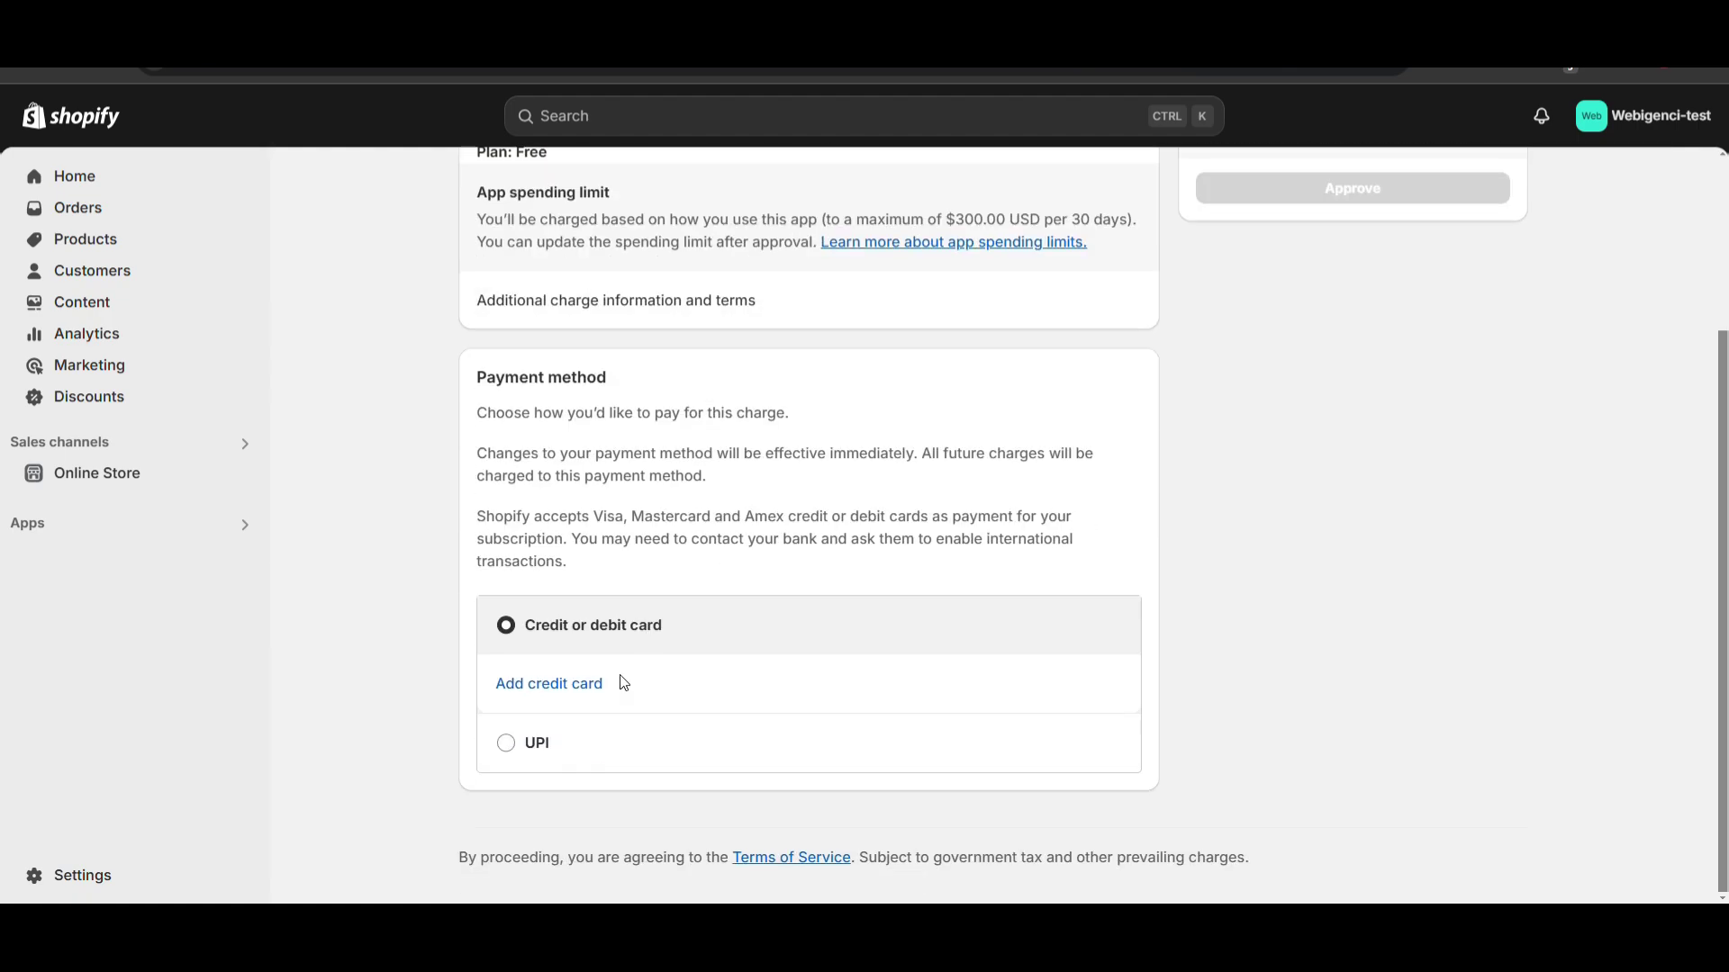
scroll(725, 599, "up", 3)
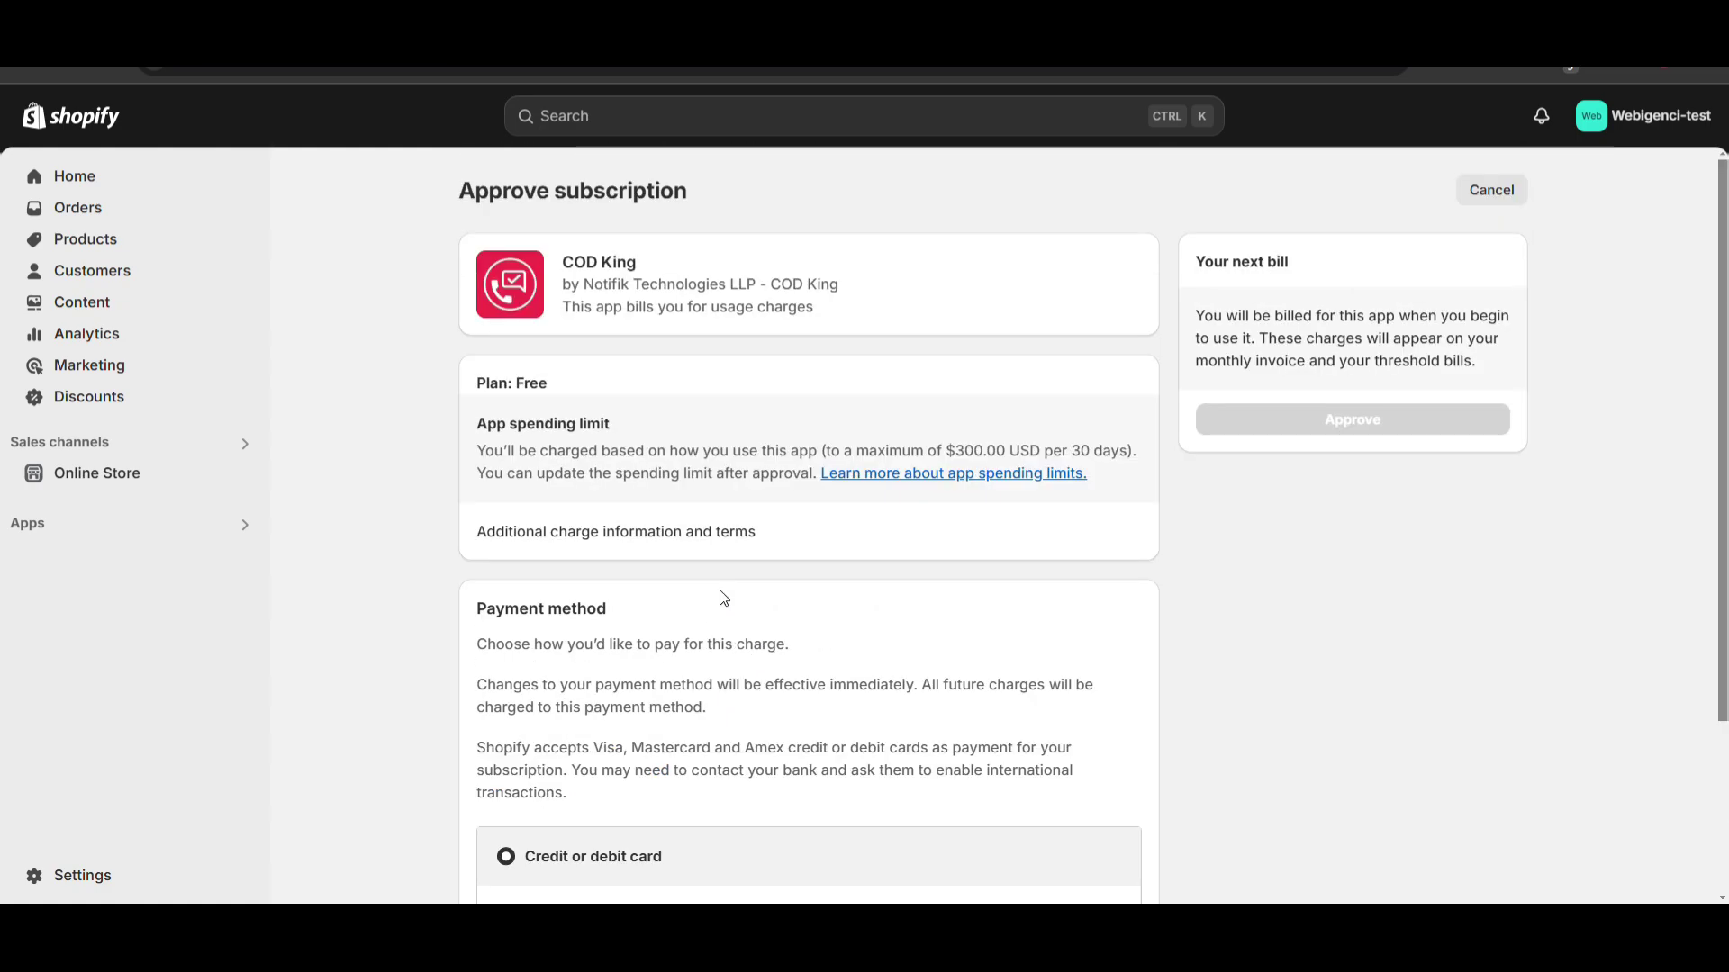
left_click(1528, 193)
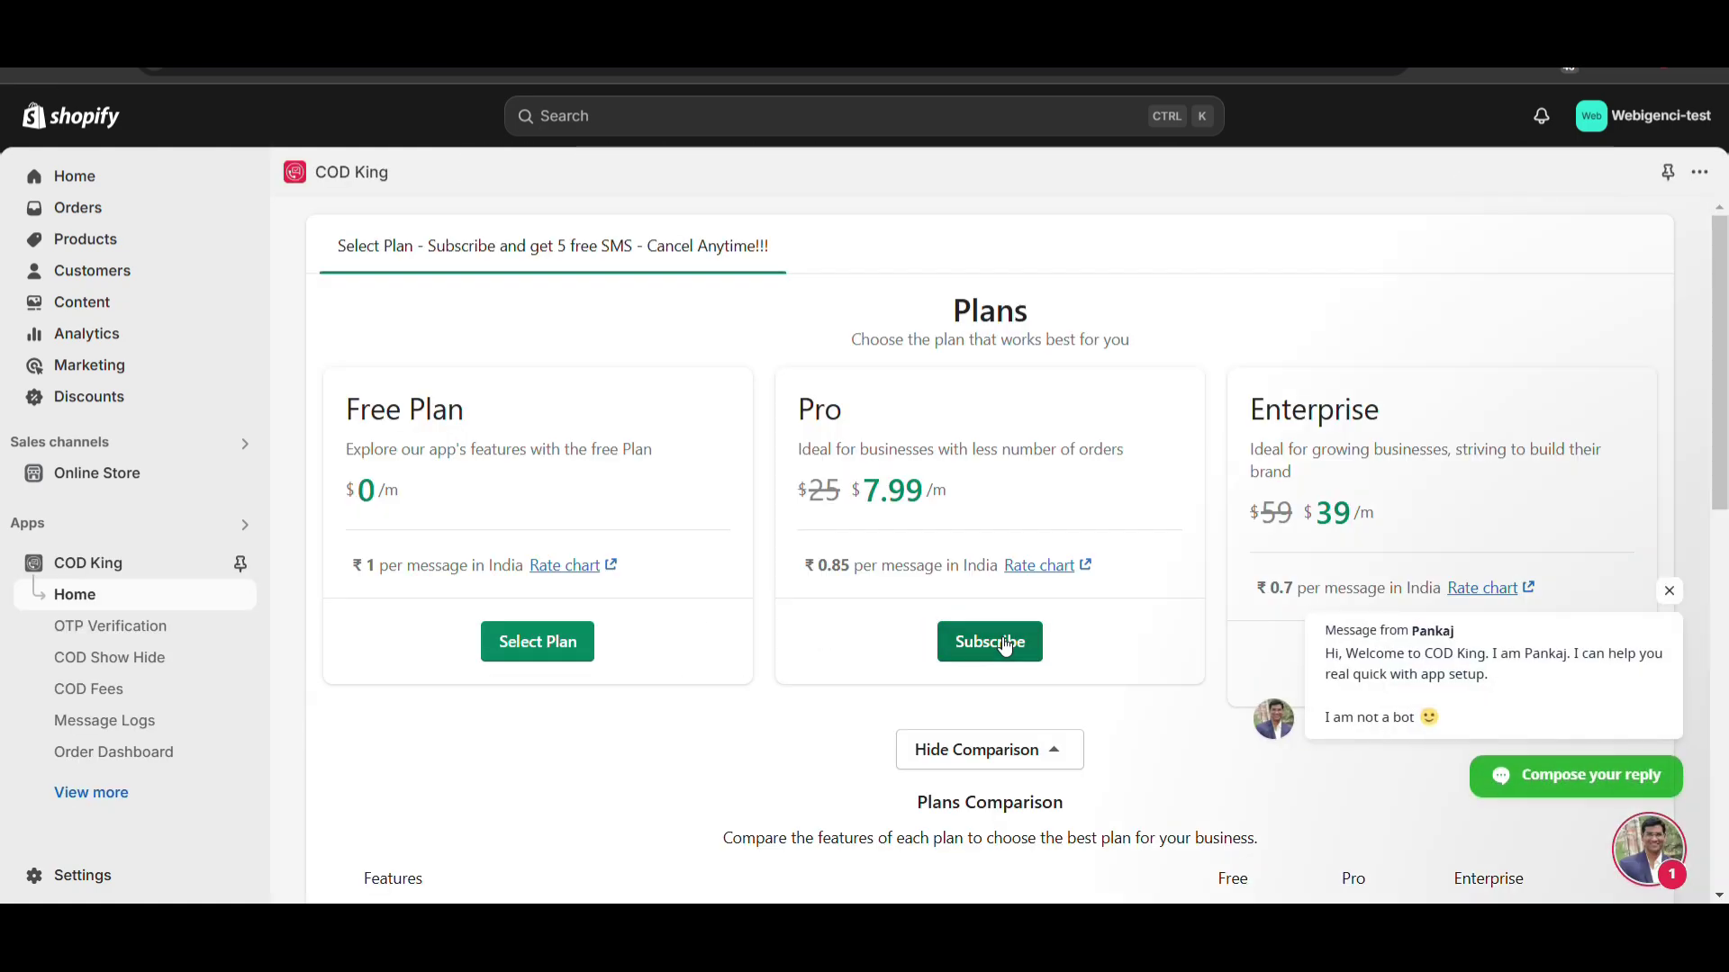
Step: Subscribe COD King to the Pro plan, view its COD Fees setup steps, then go to store Settings
left_click(1005, 644)
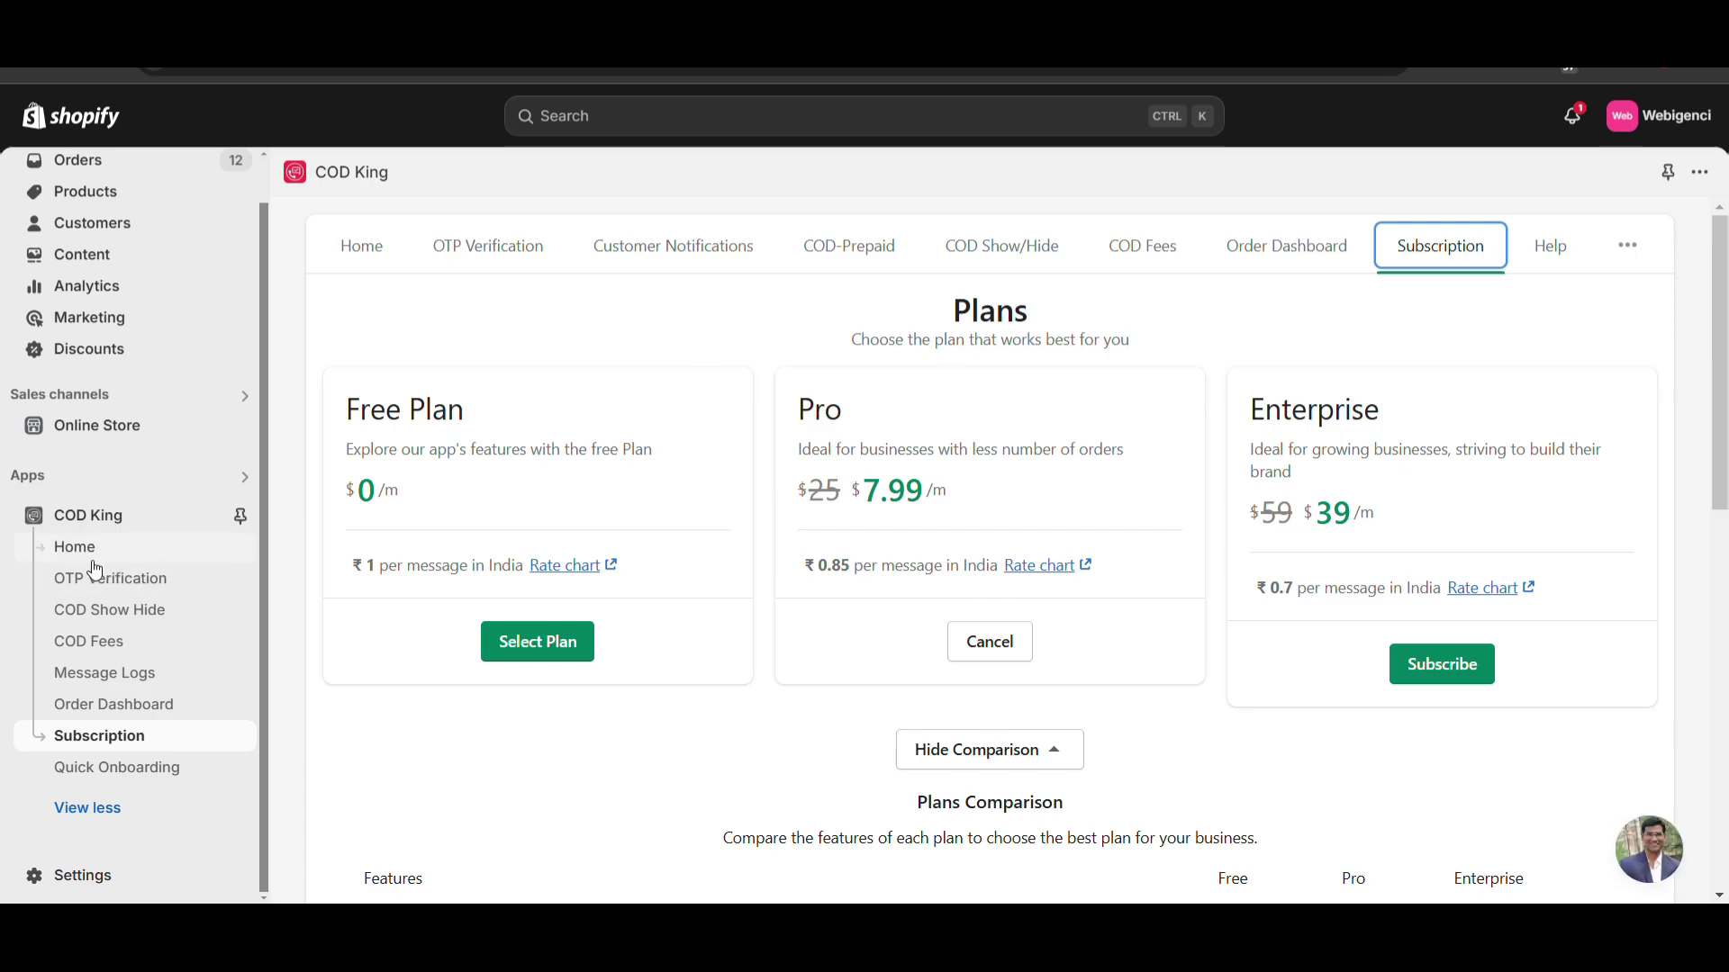
left_click(90, 642)
left_click(90, 643)
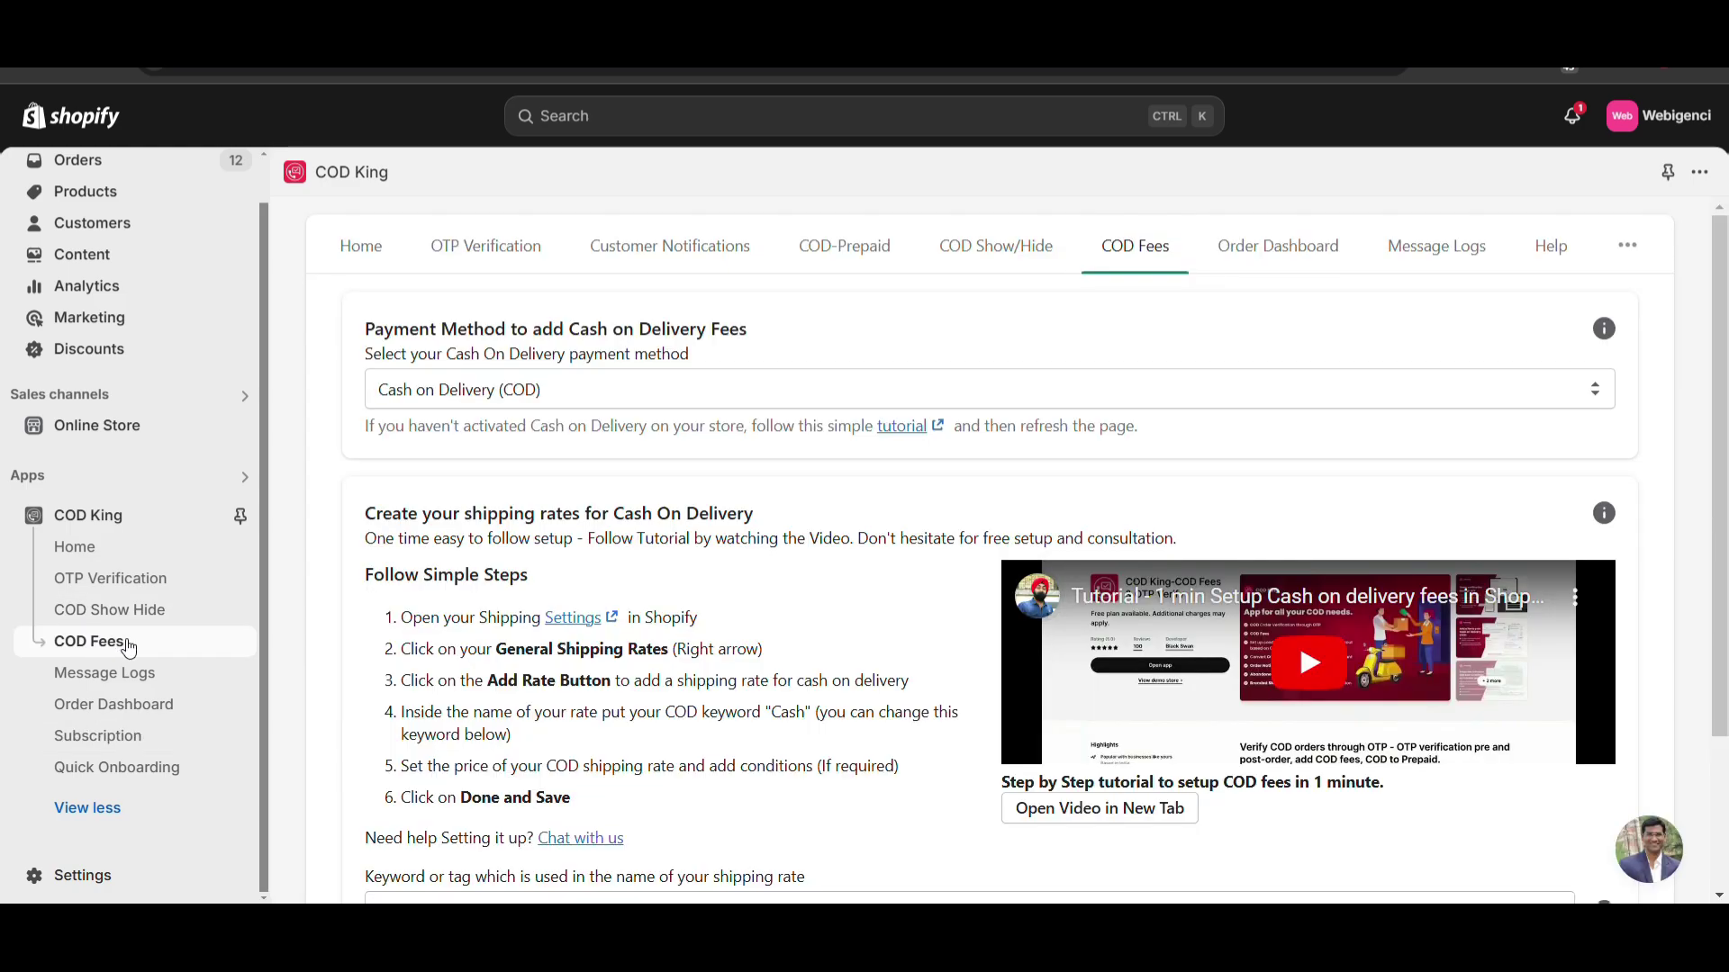
left_click(93, 882)
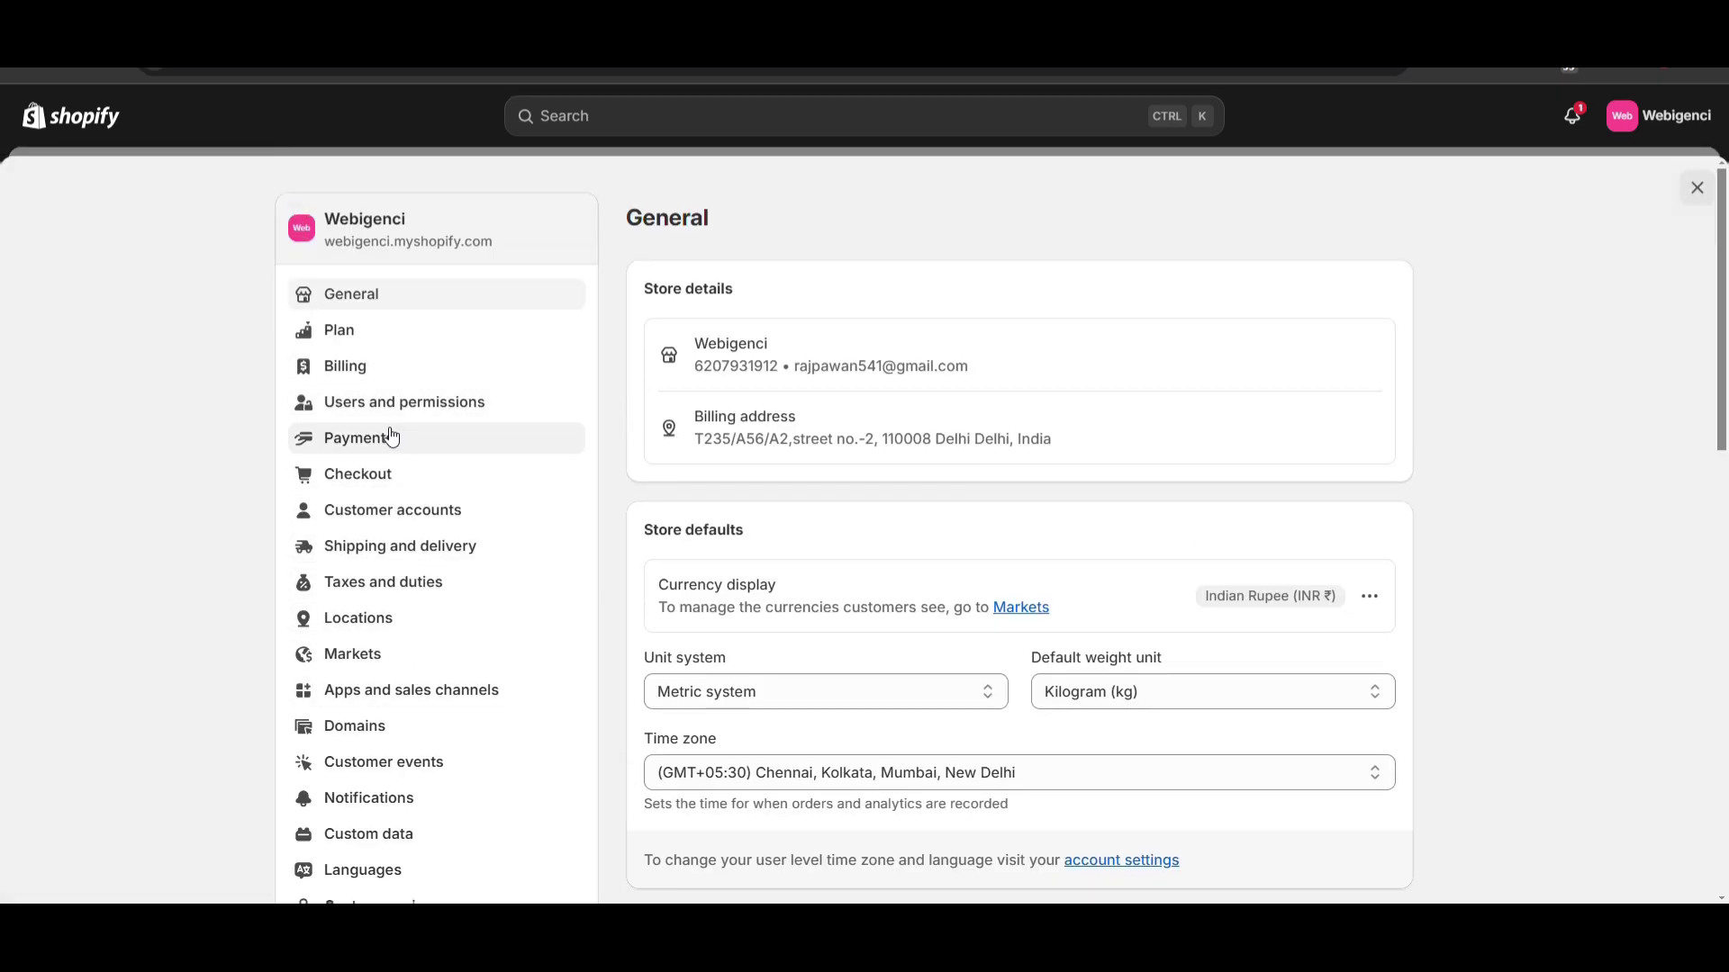
Step: In Payments, confirm Cash on Delivery (COD) is a manual payment method, then go to Shipping and delivery
left_click(392, 437)
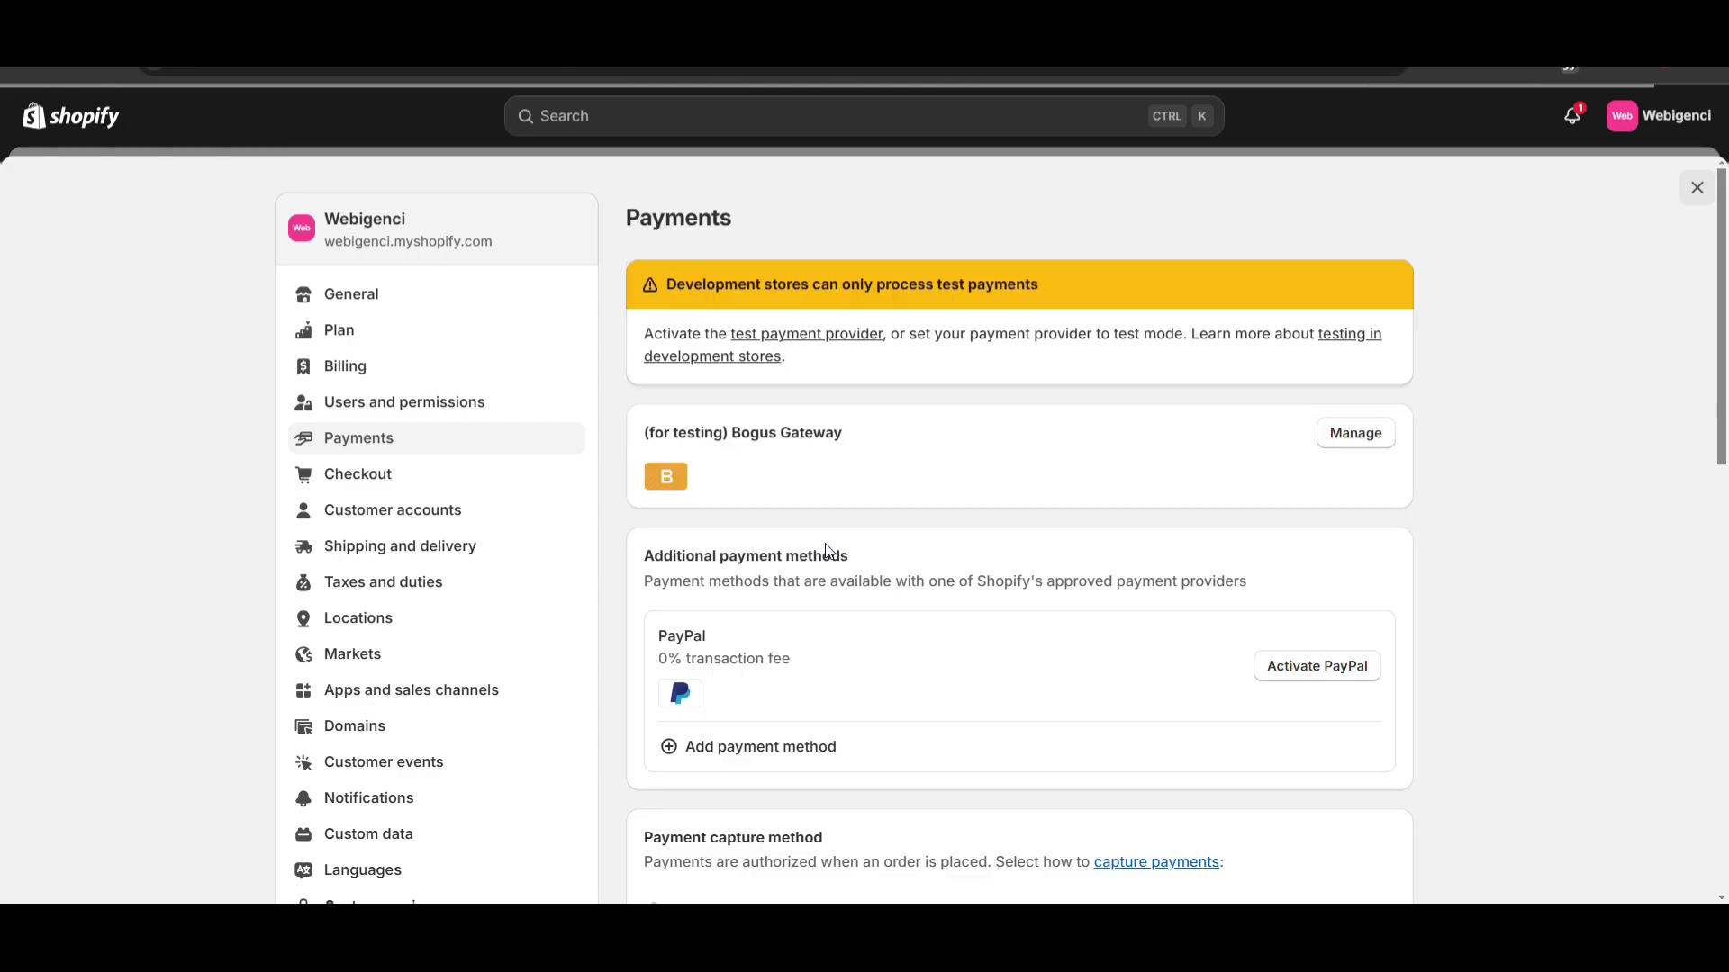
scroll(827, 547, "down", 5)
scroll(826, 549, "down", 4)
left_click(747, 416)
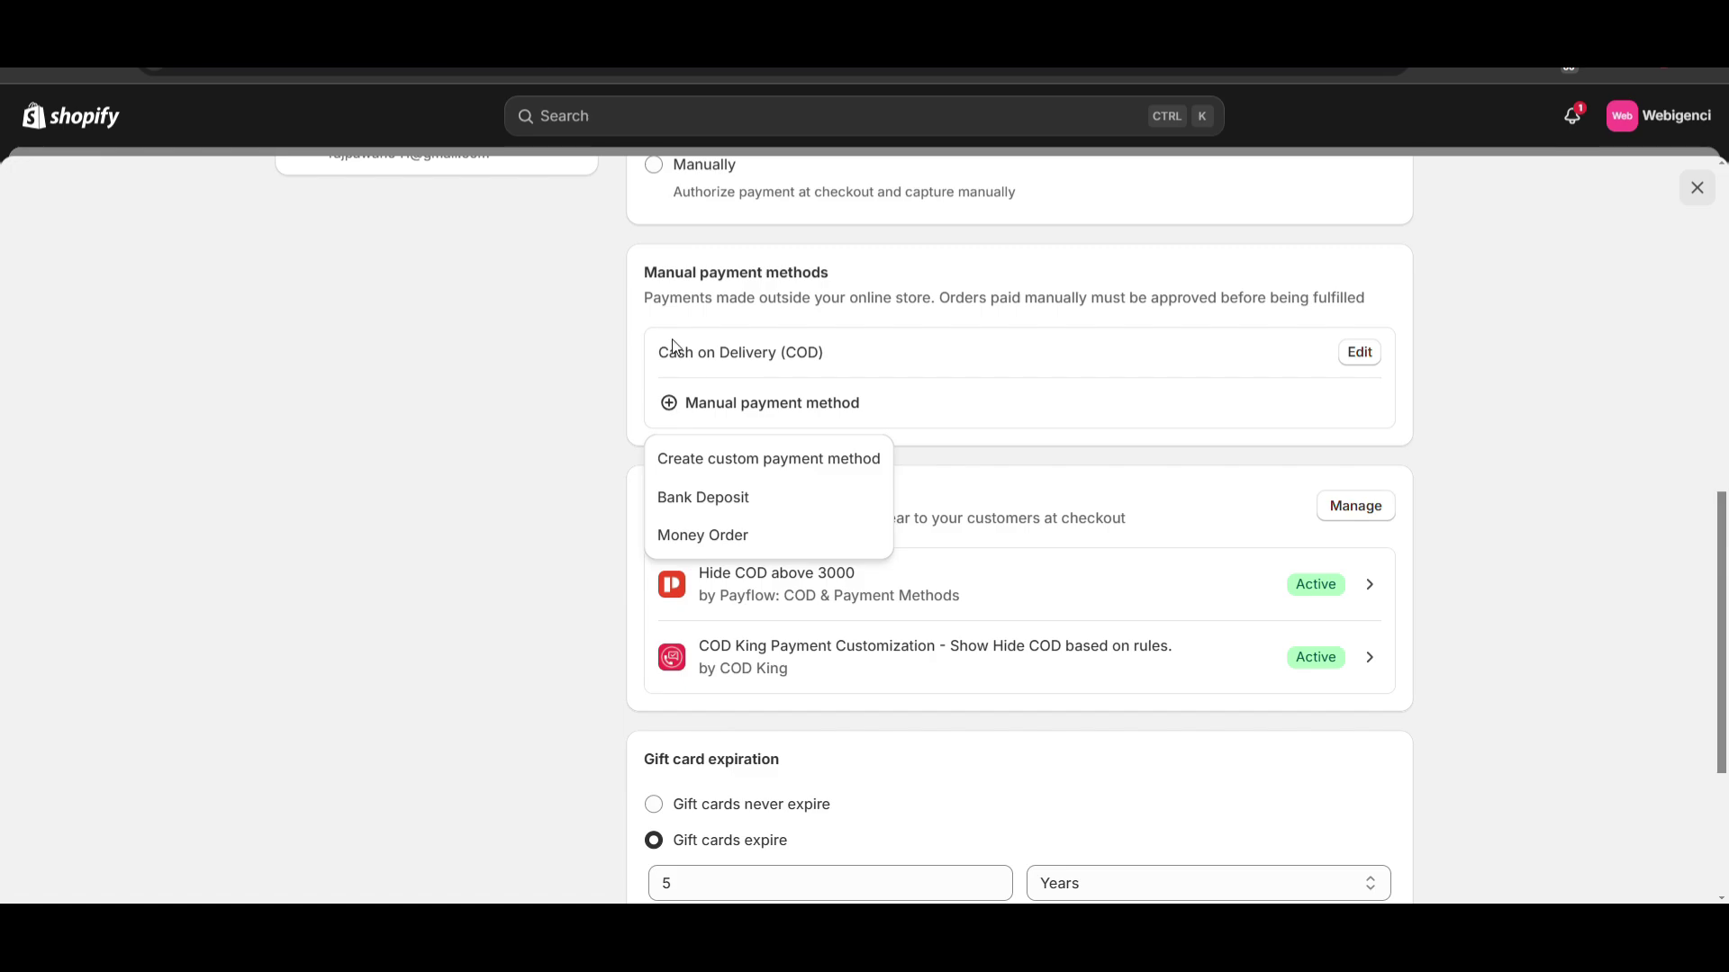
scroll(856, 388, "up", 9)
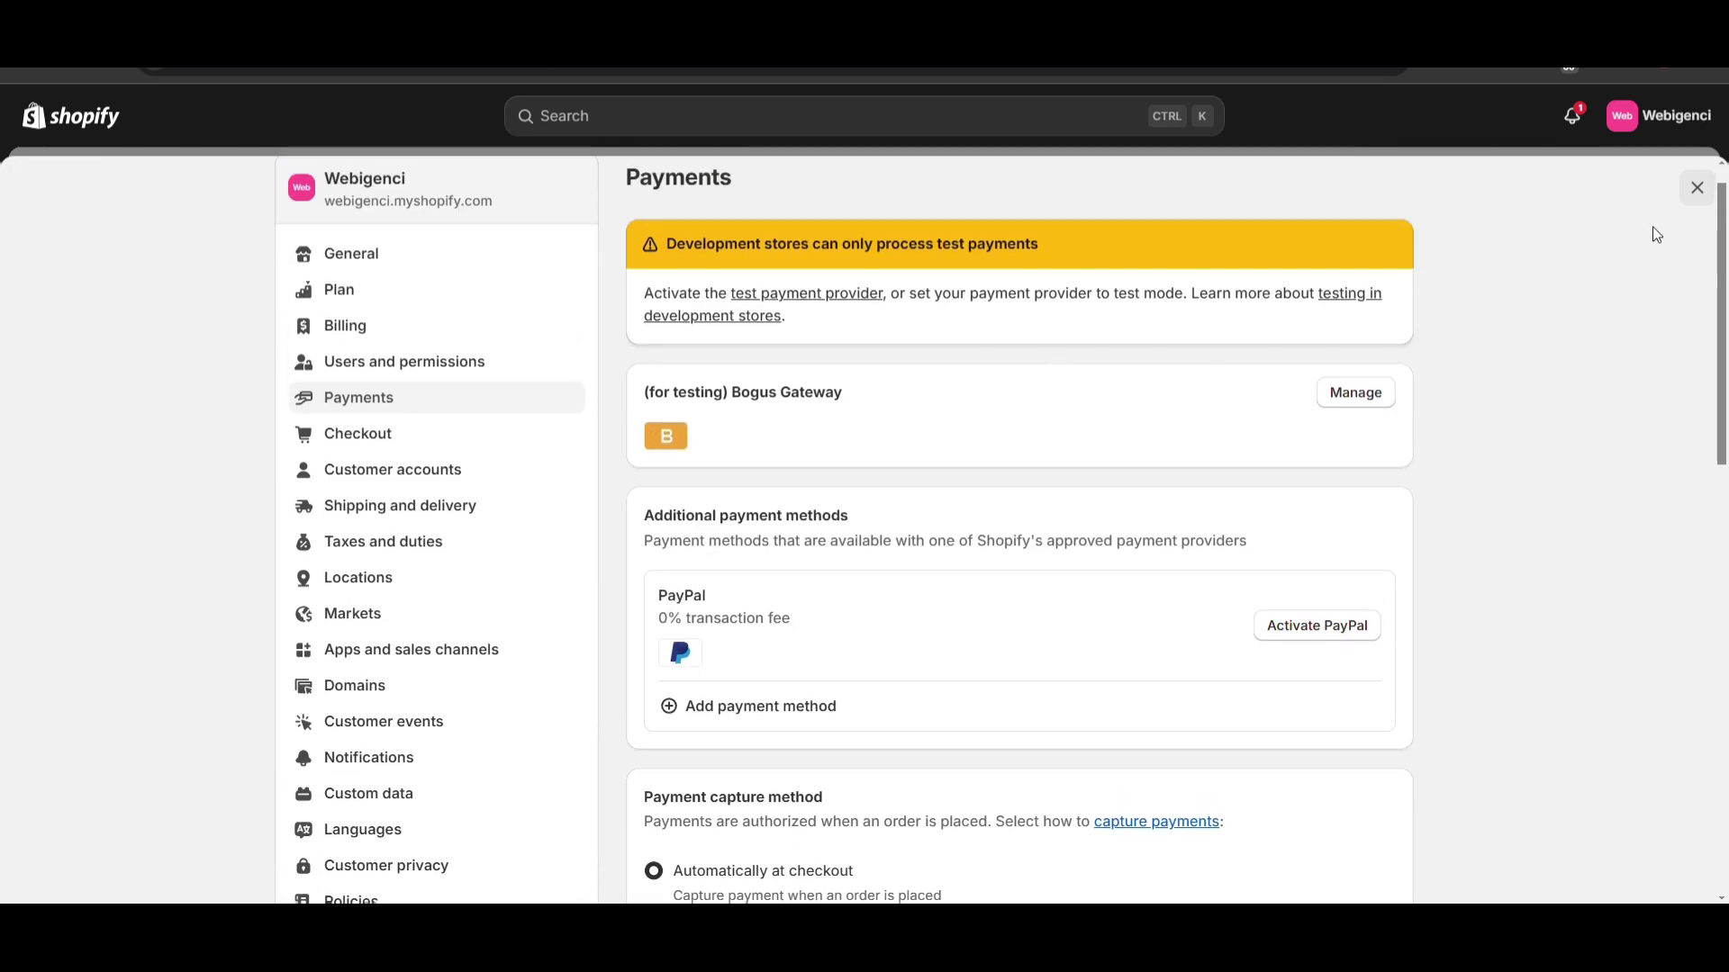
scroll(1209, 521, "down", 8)
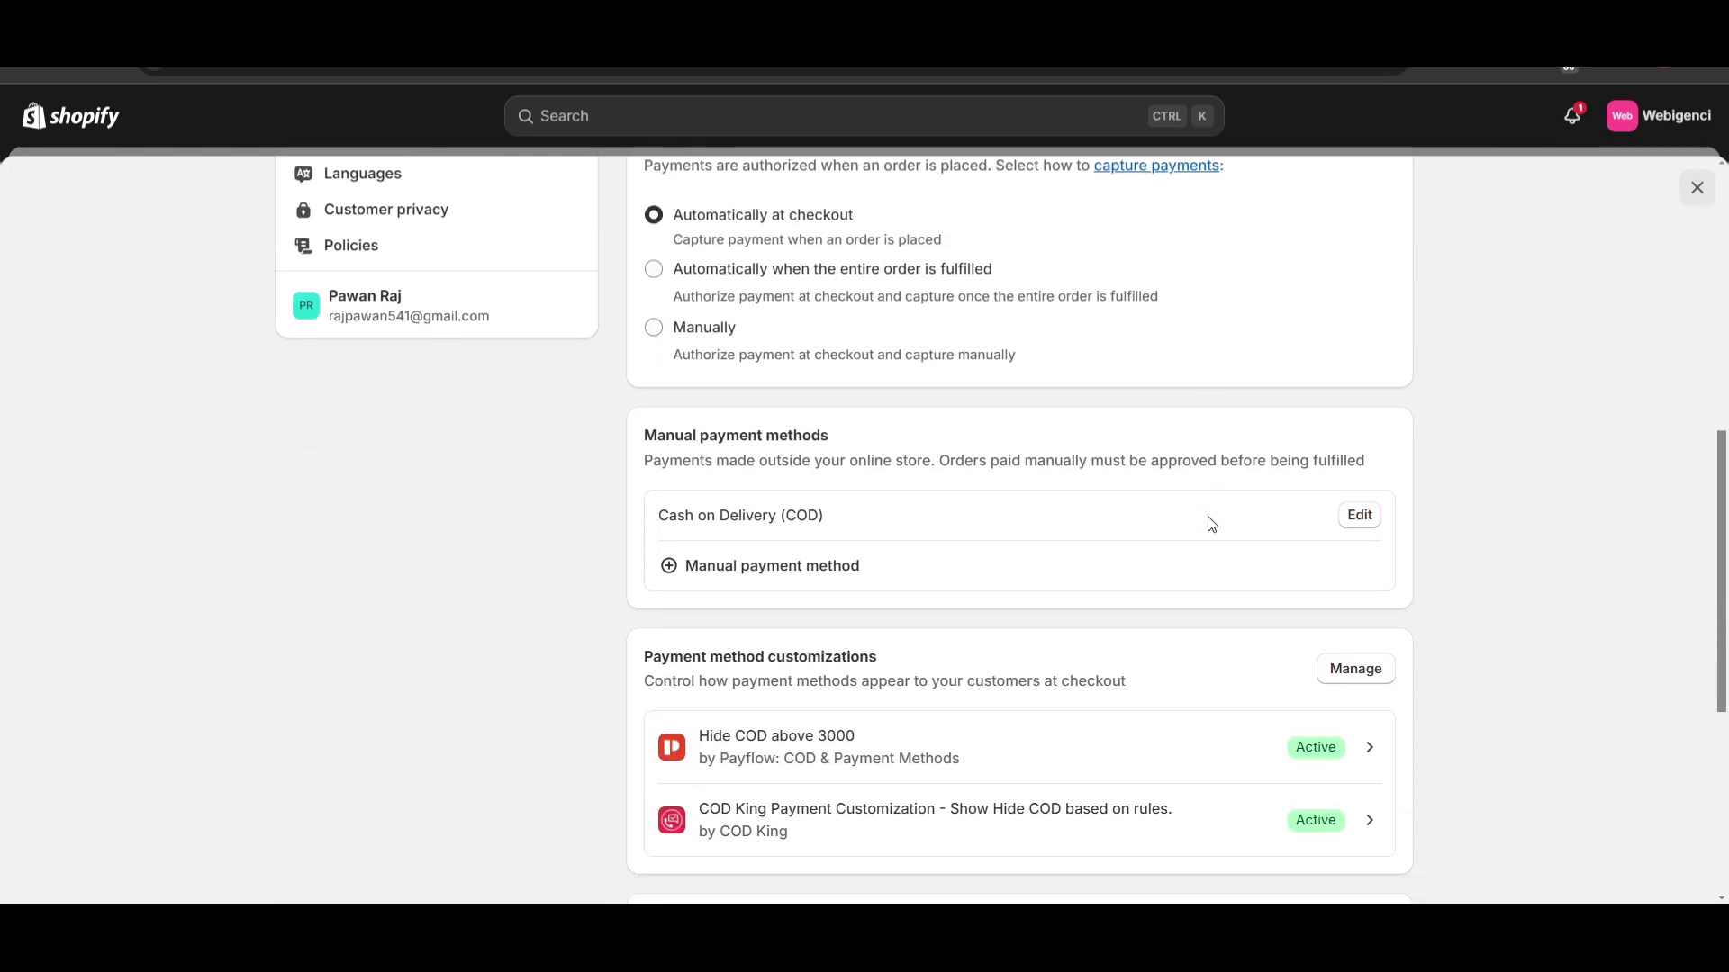
scroll(1215, 525, "up", 8)
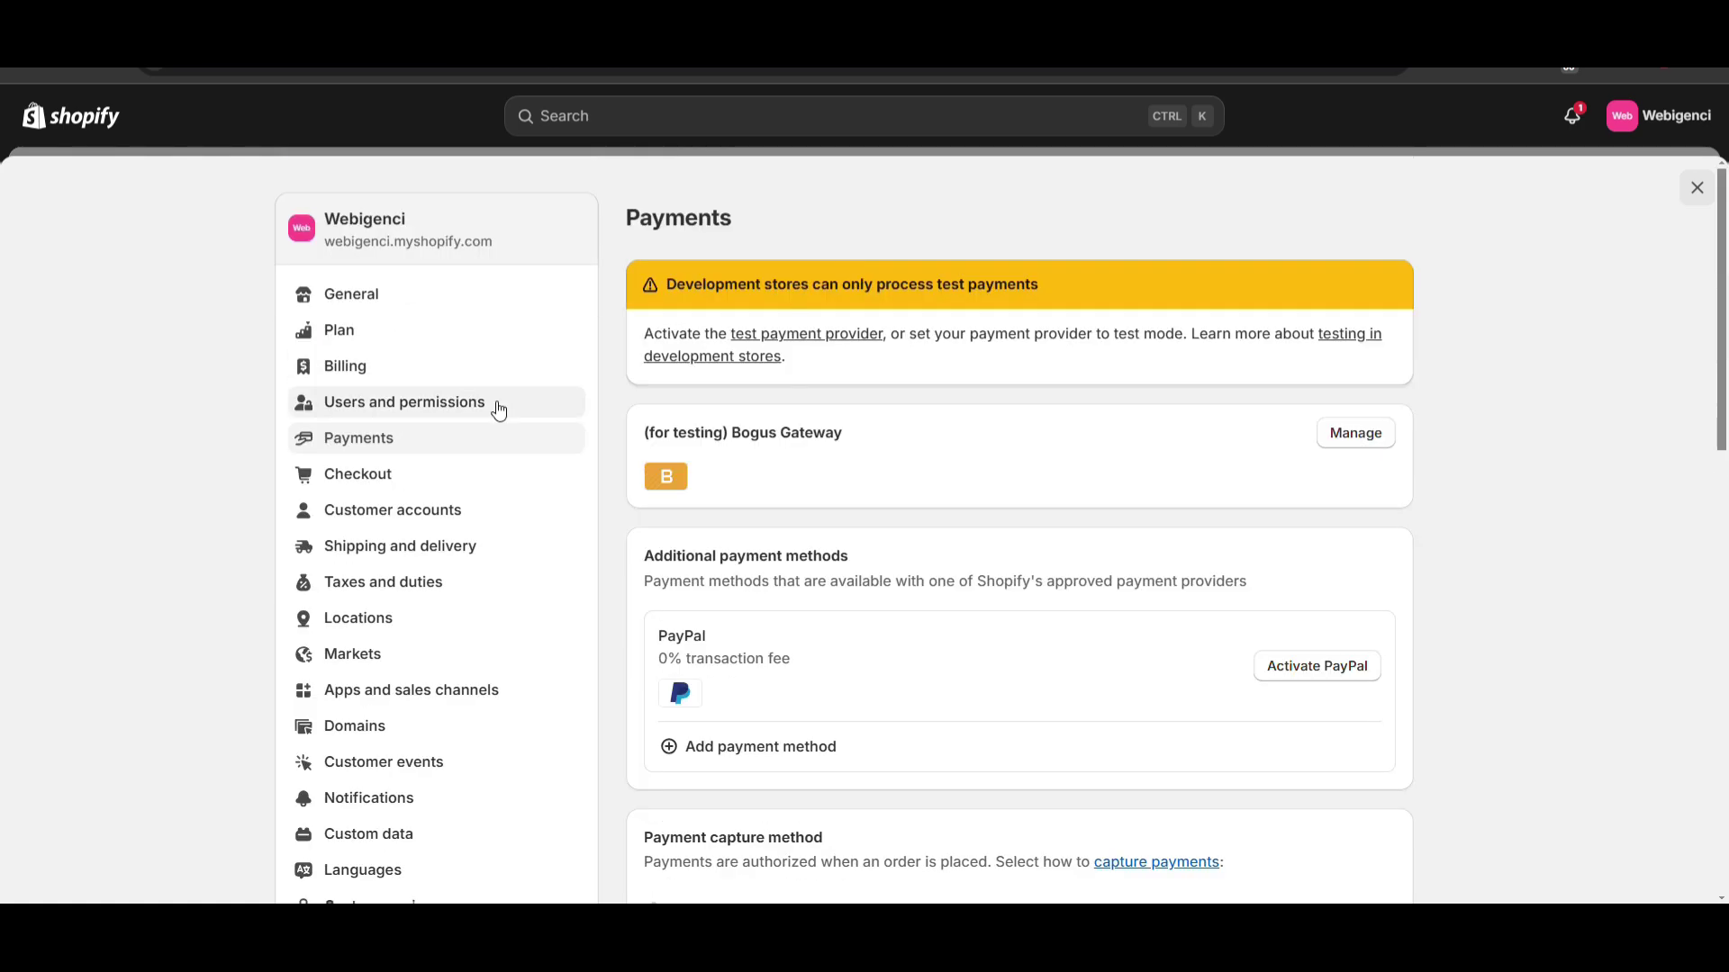
scroll(444, 531, "down", 1)
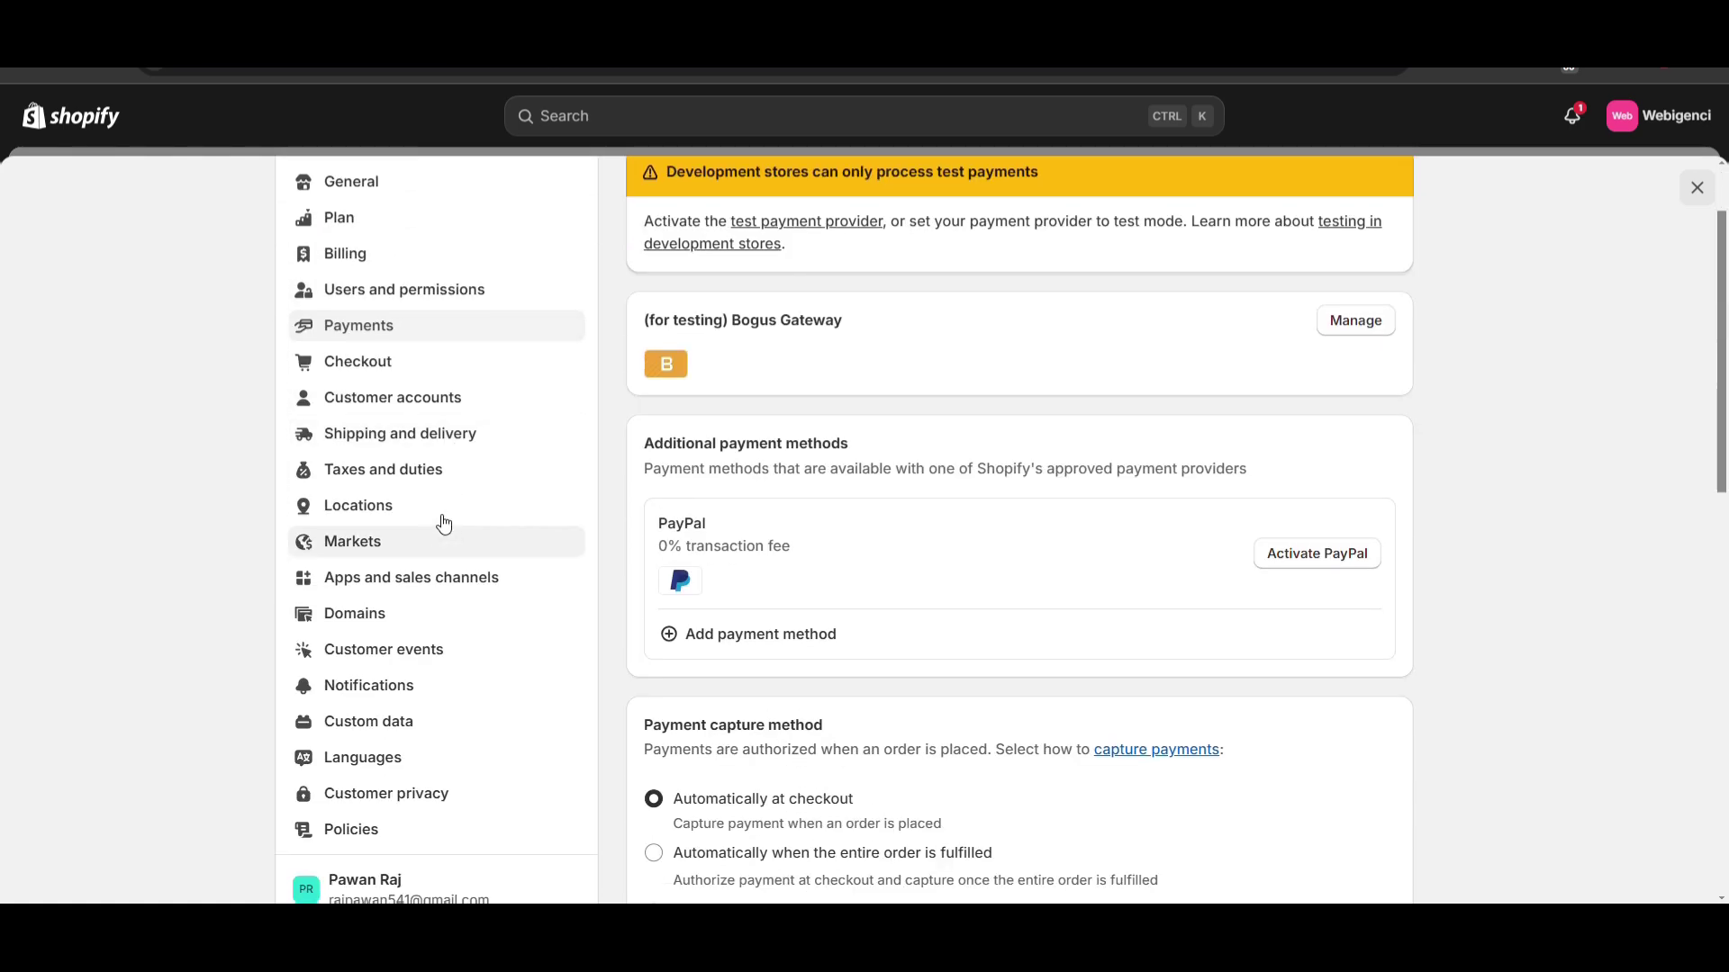
left_click(410, 436)
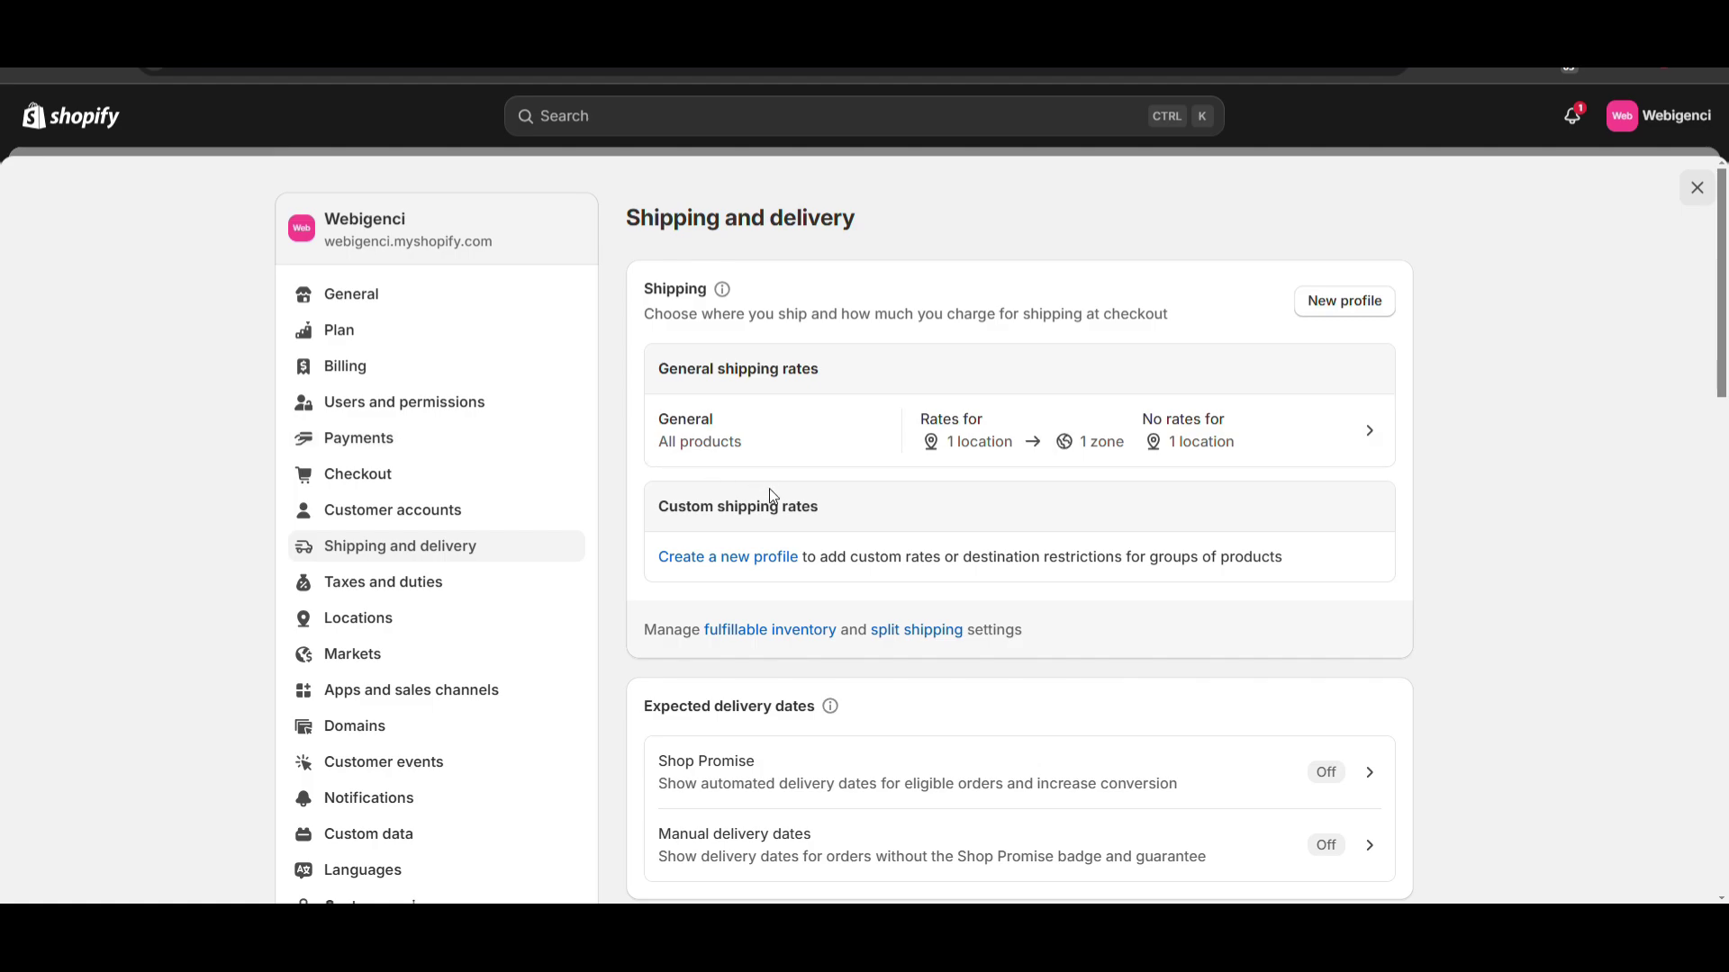
Step: In the General profile, change the India Standard Shipping rate from ₹100.00 to Free
left_click(977, 402)
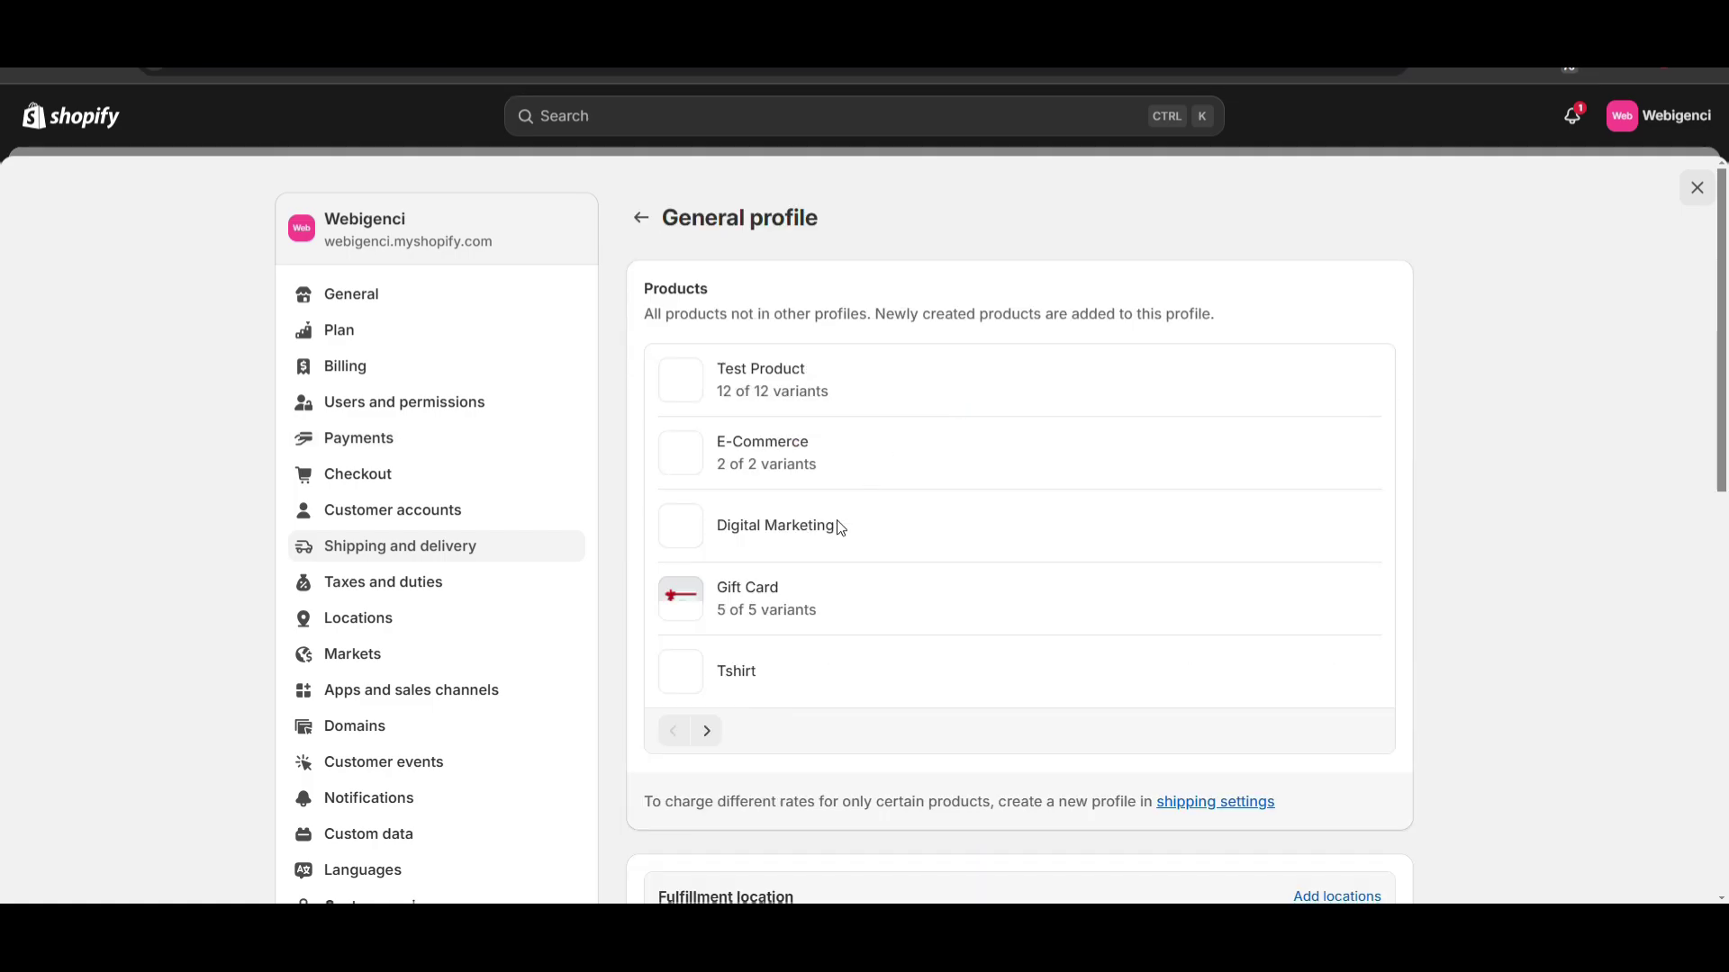
scroll(720, 567, "down", 6)
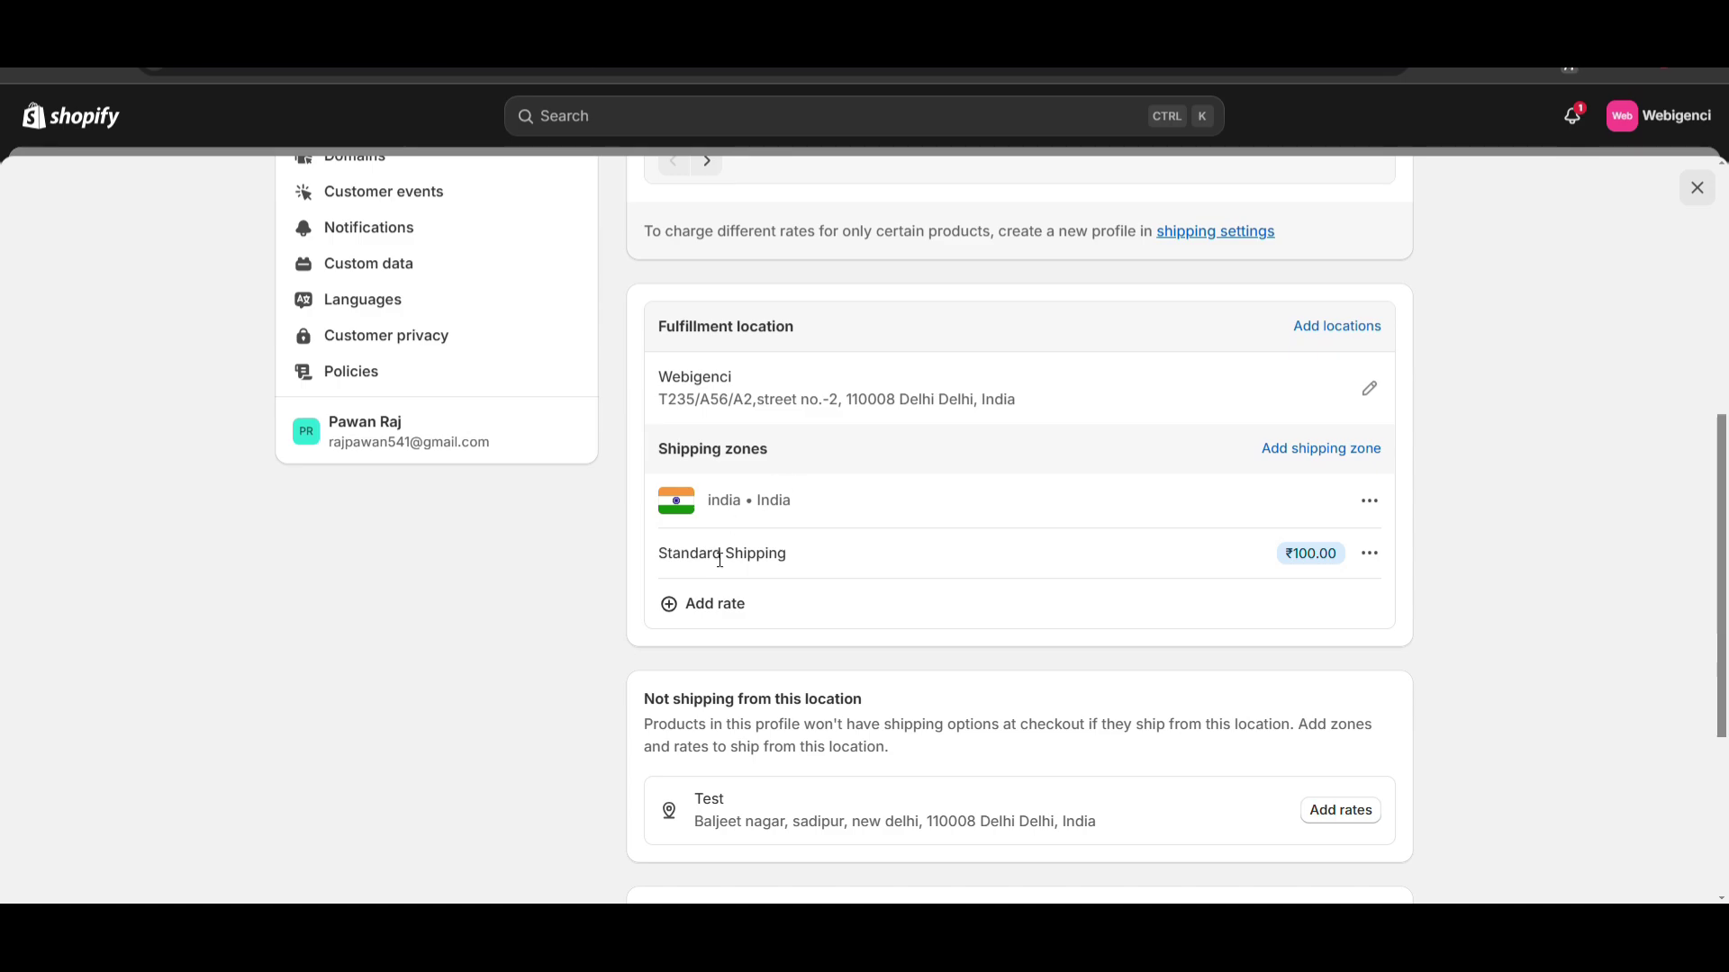
left_click(1370, 553)
left_click(1337, 599)
triple_click(645, 522)
key("BackSpace")
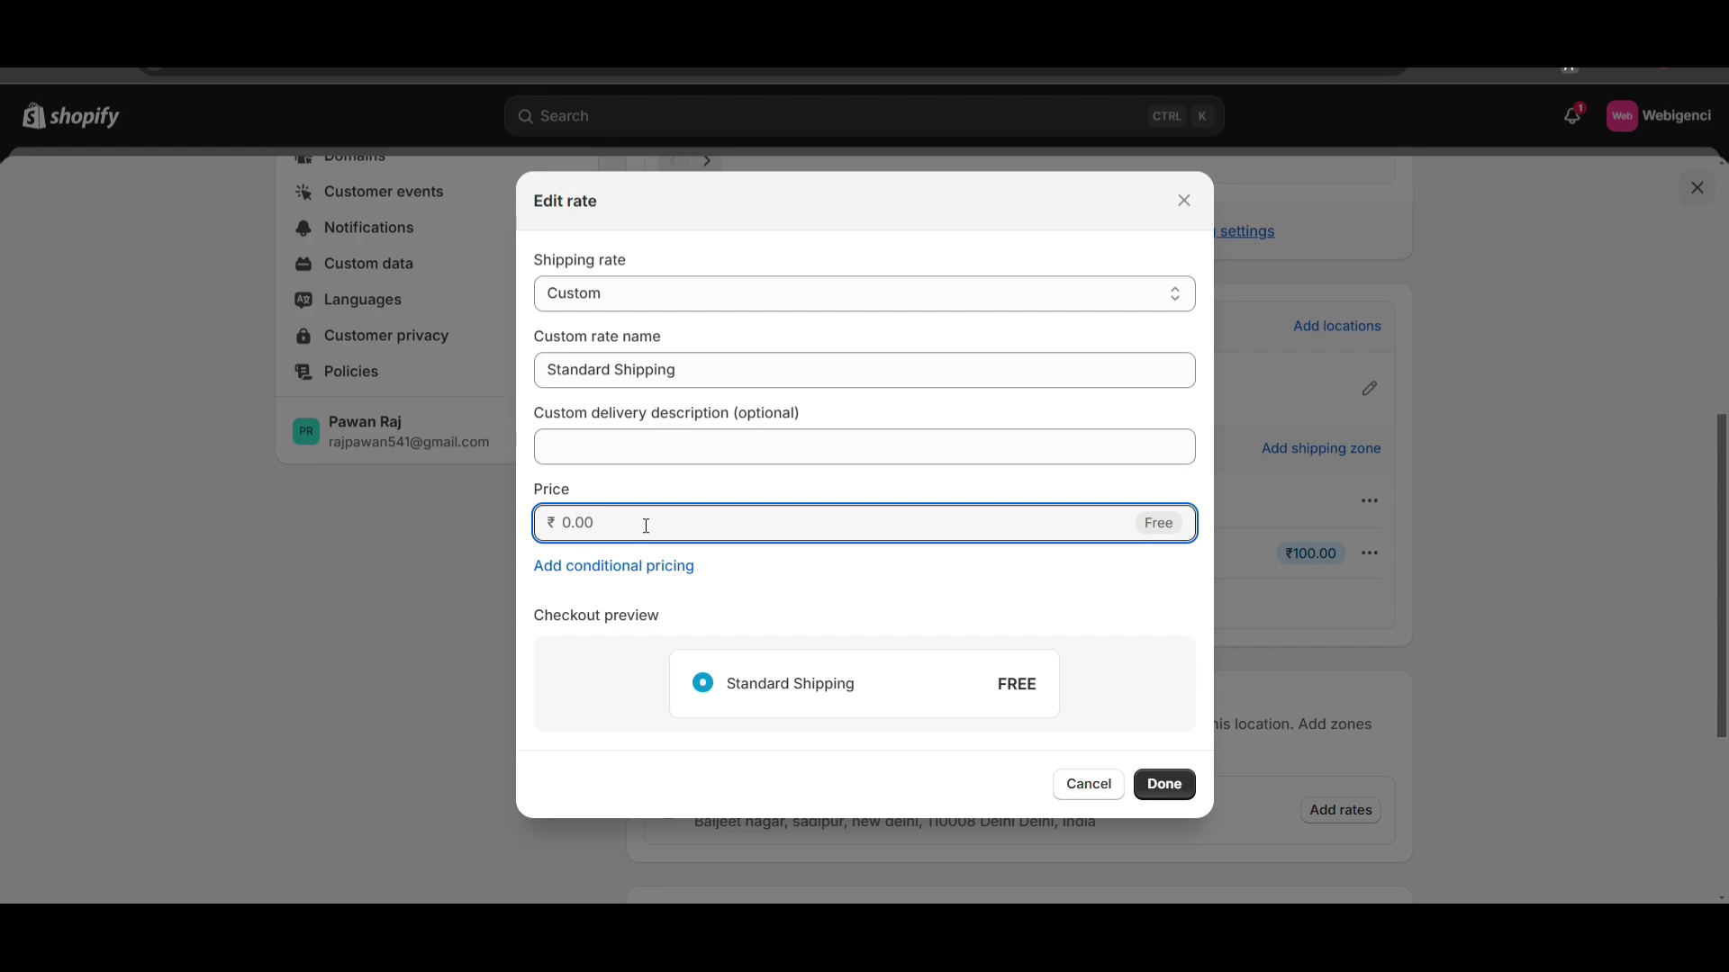
left_click(1182, 790)
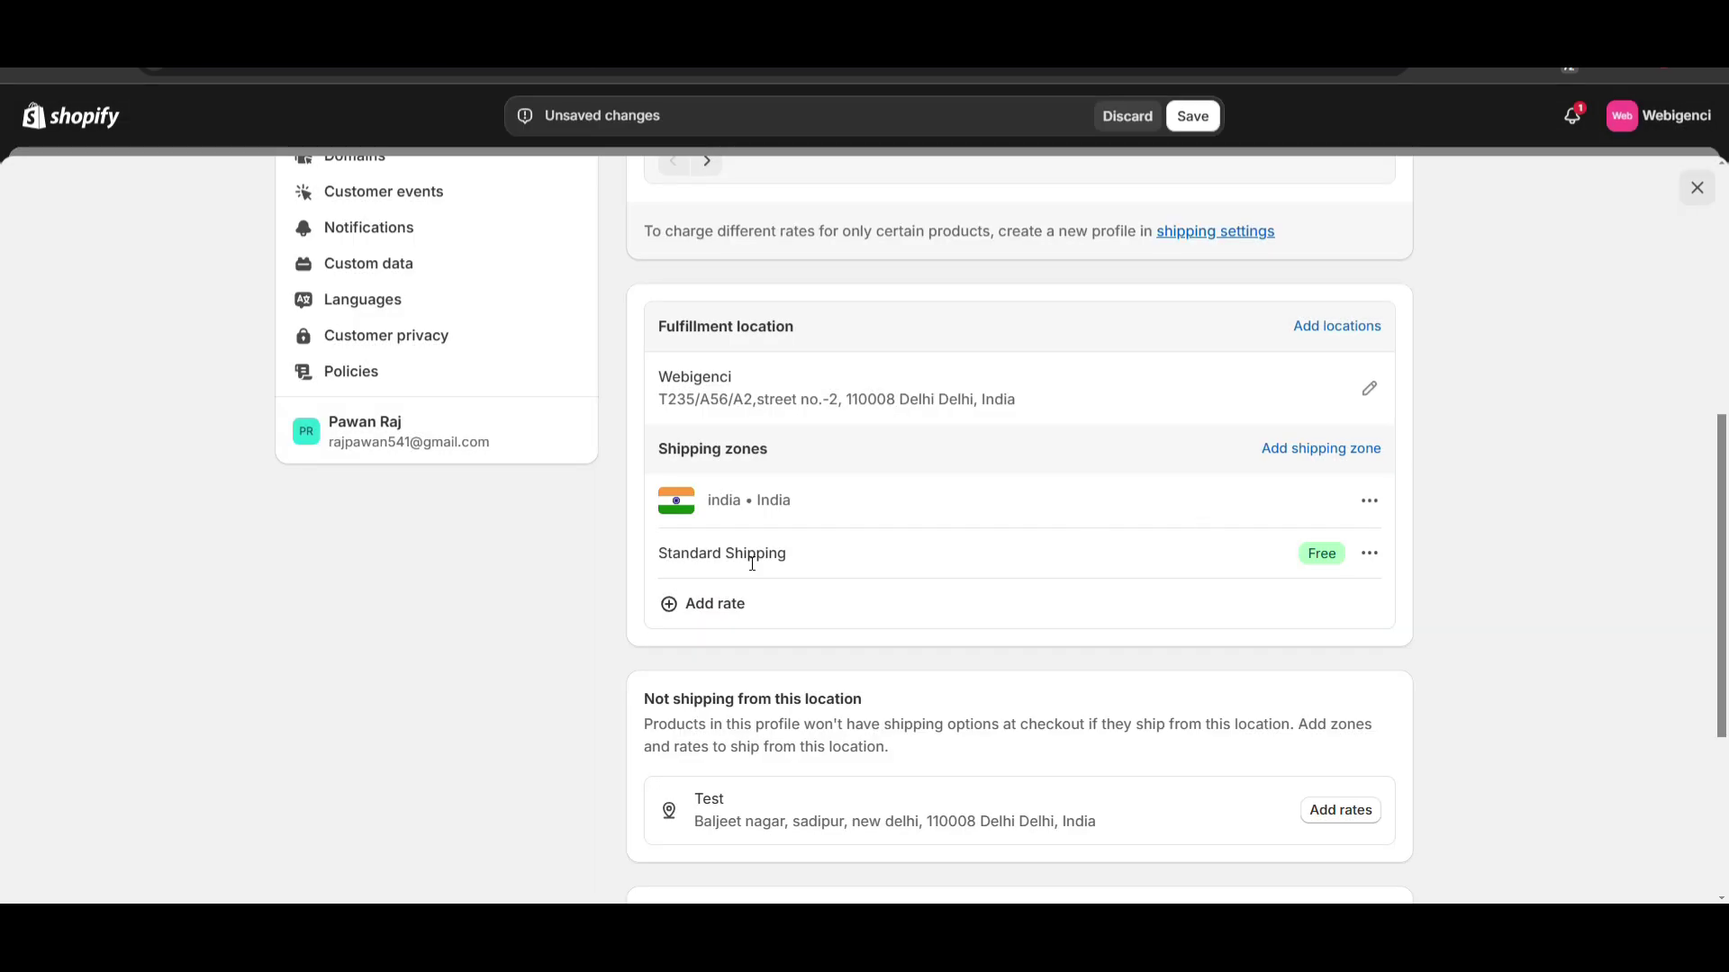
Step: Add a new India shipping rate named Standard Shipping(COD)
left_click(723, 604)
double_click(664, 326)
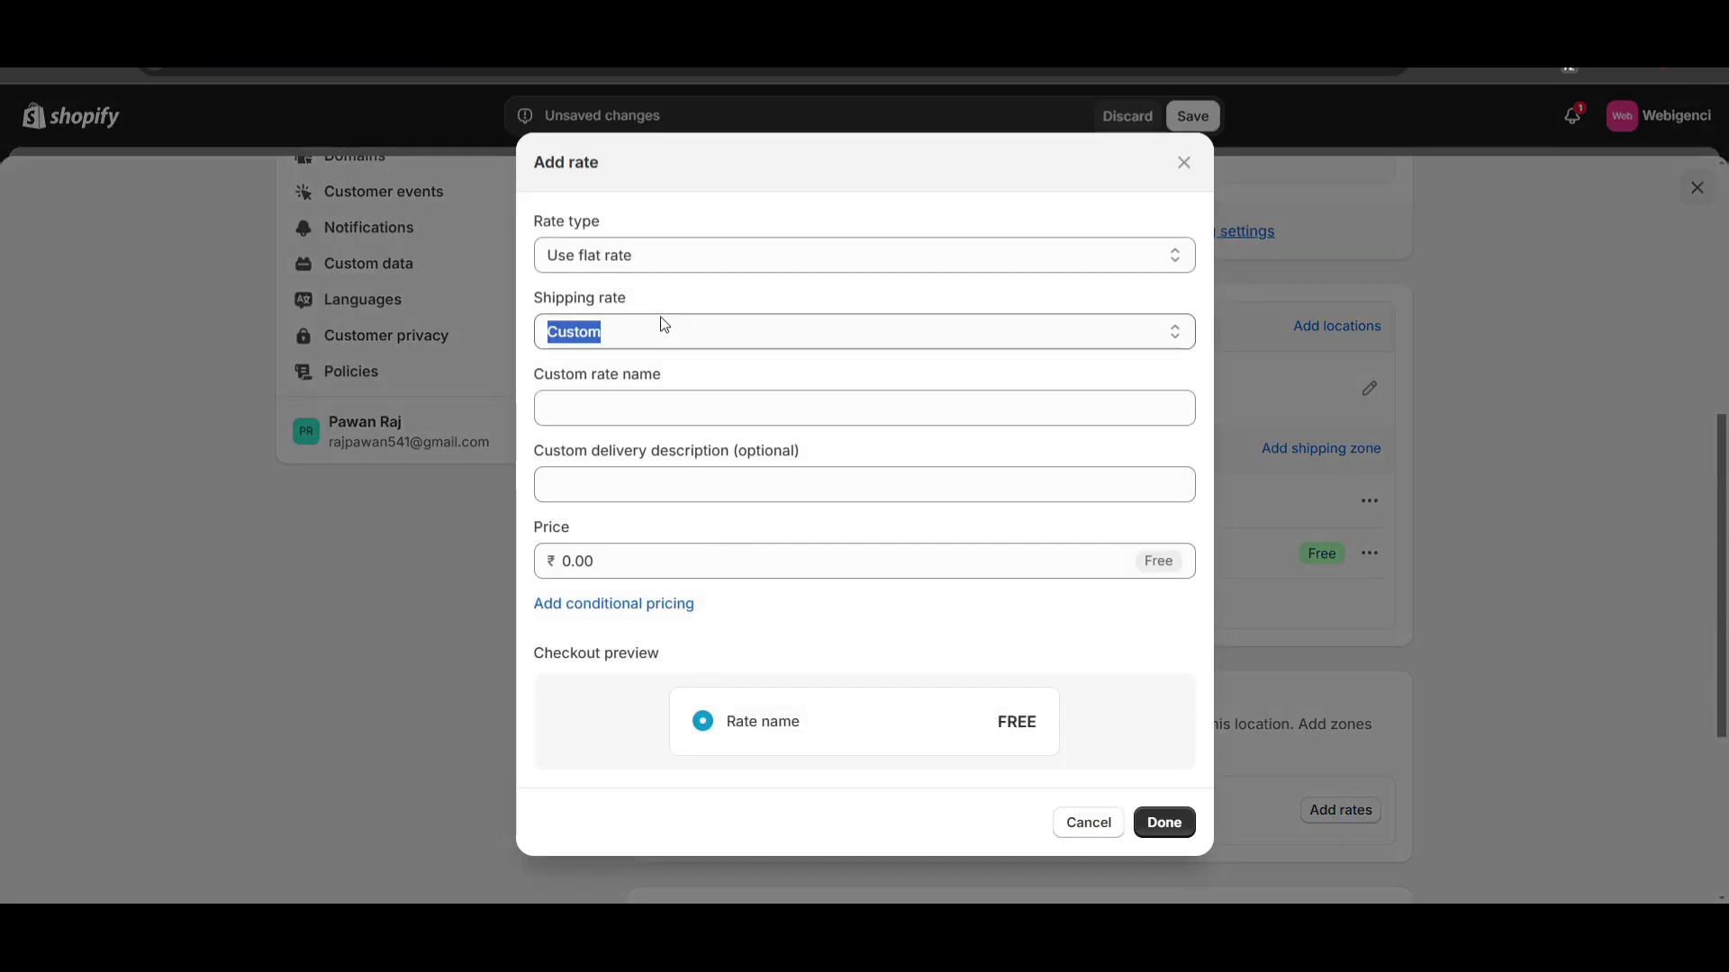
left_click(634, 400)
type("Stand")
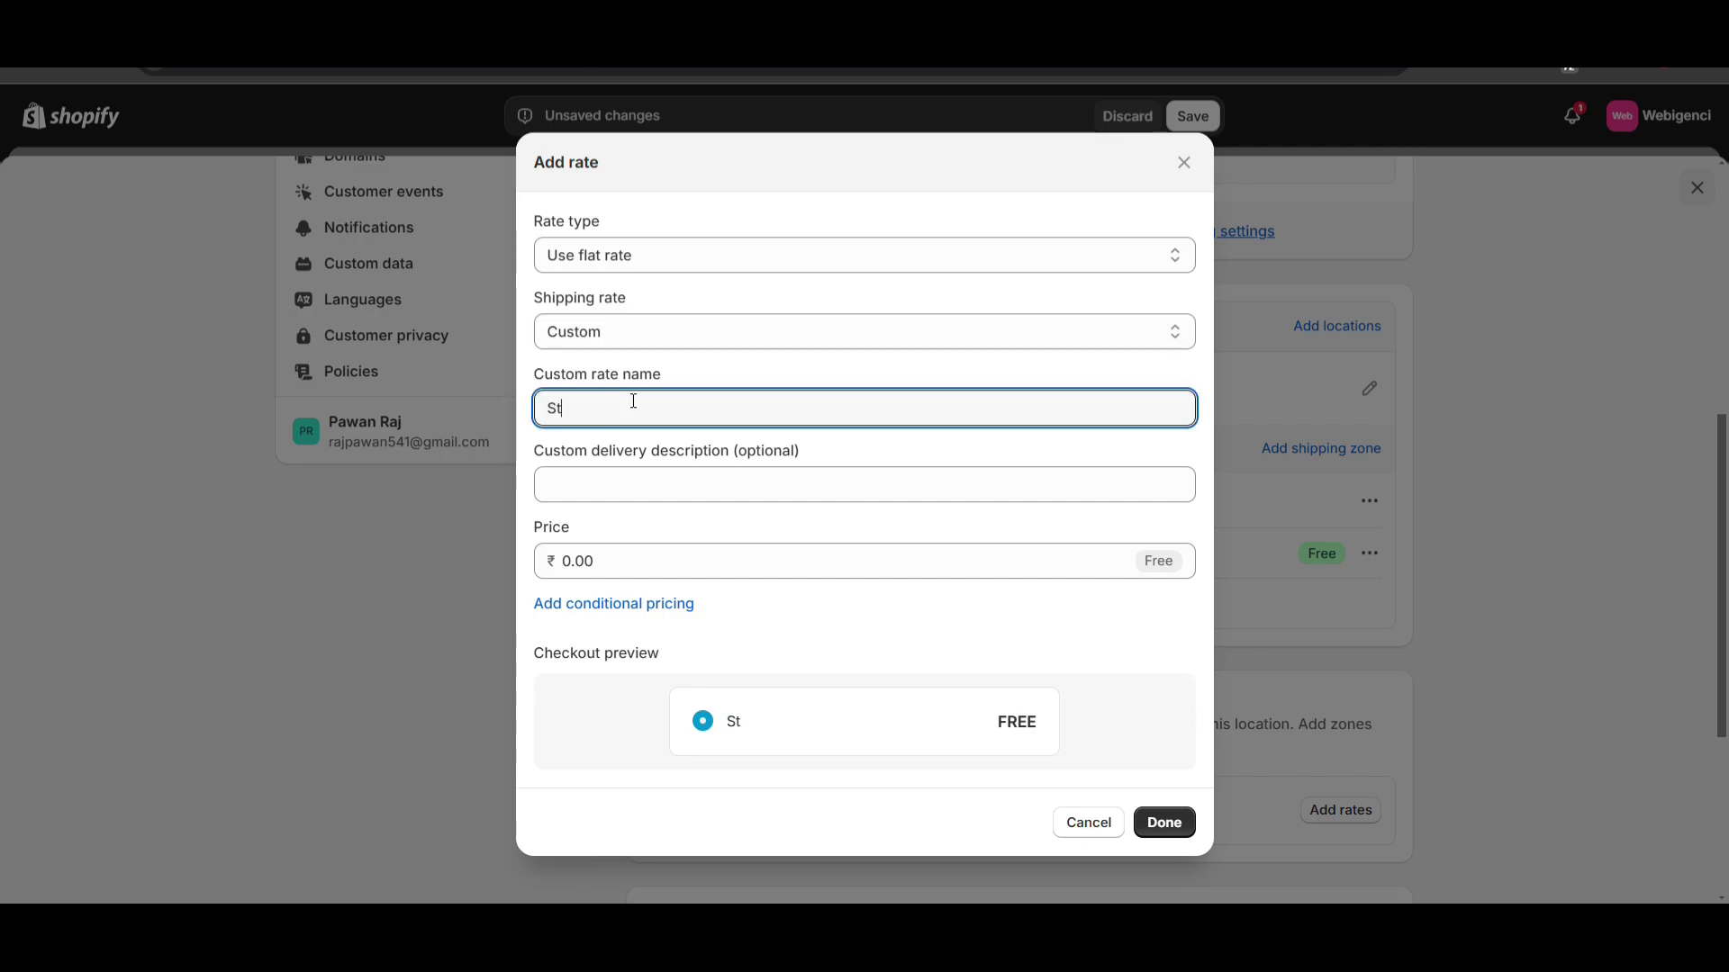
type("hipping")
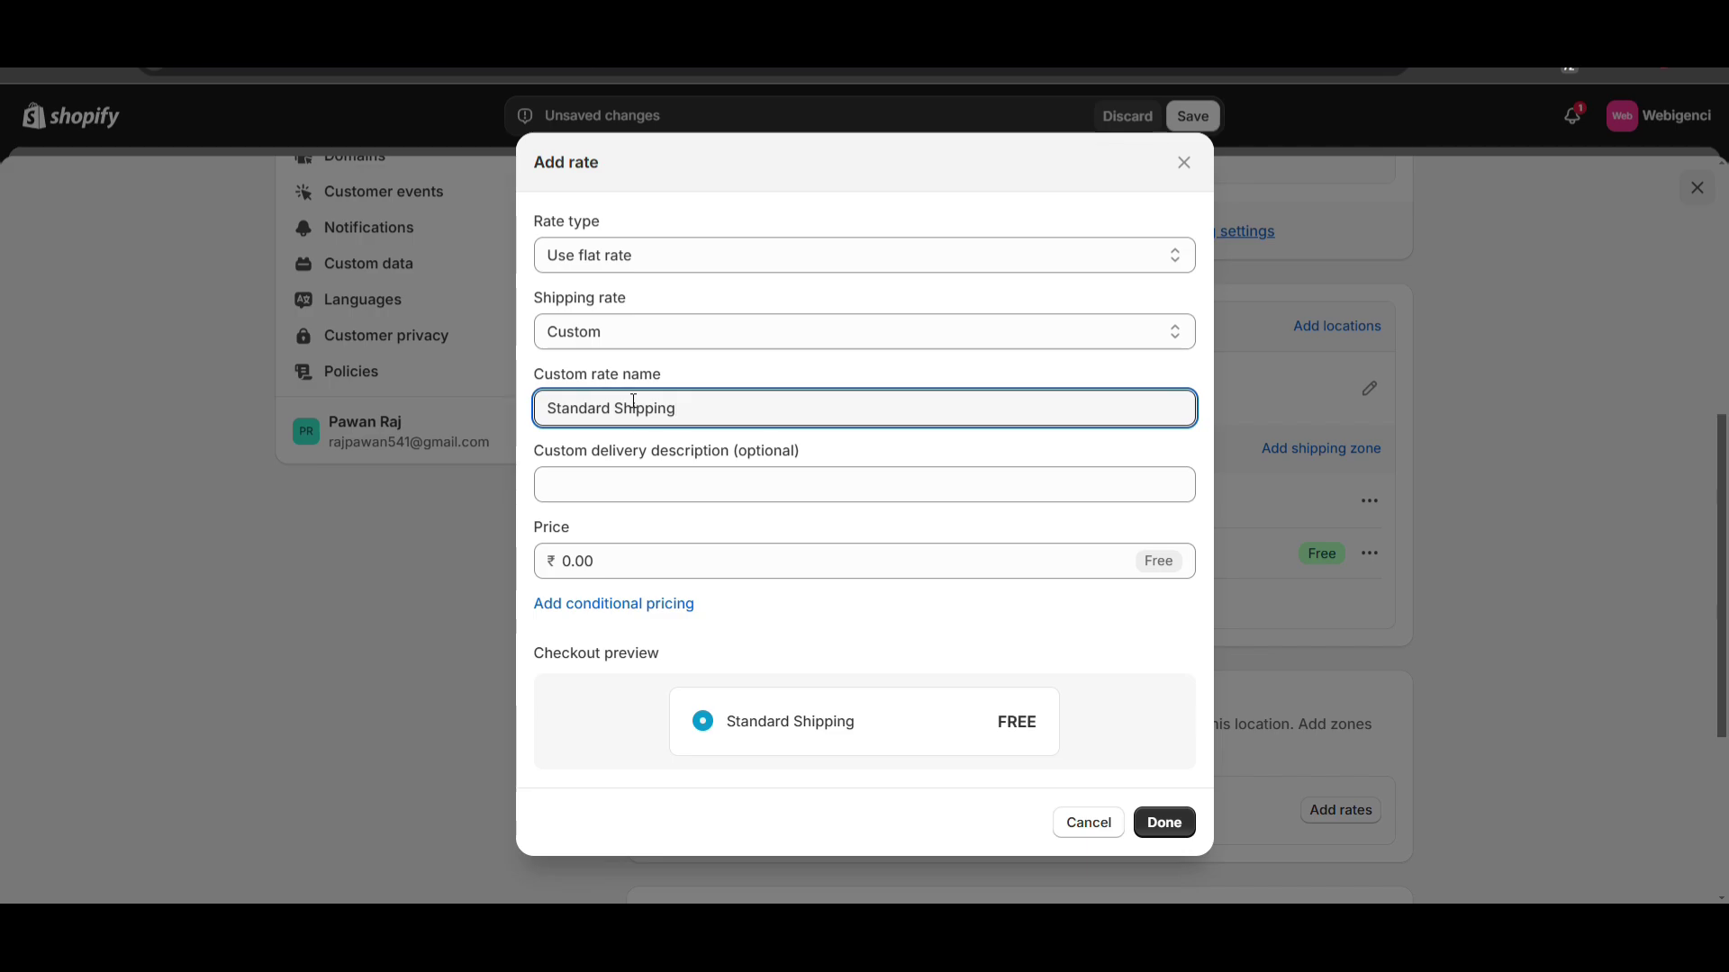
type("(CAS")
key("BackSpace")
type("ash on deliveryu")
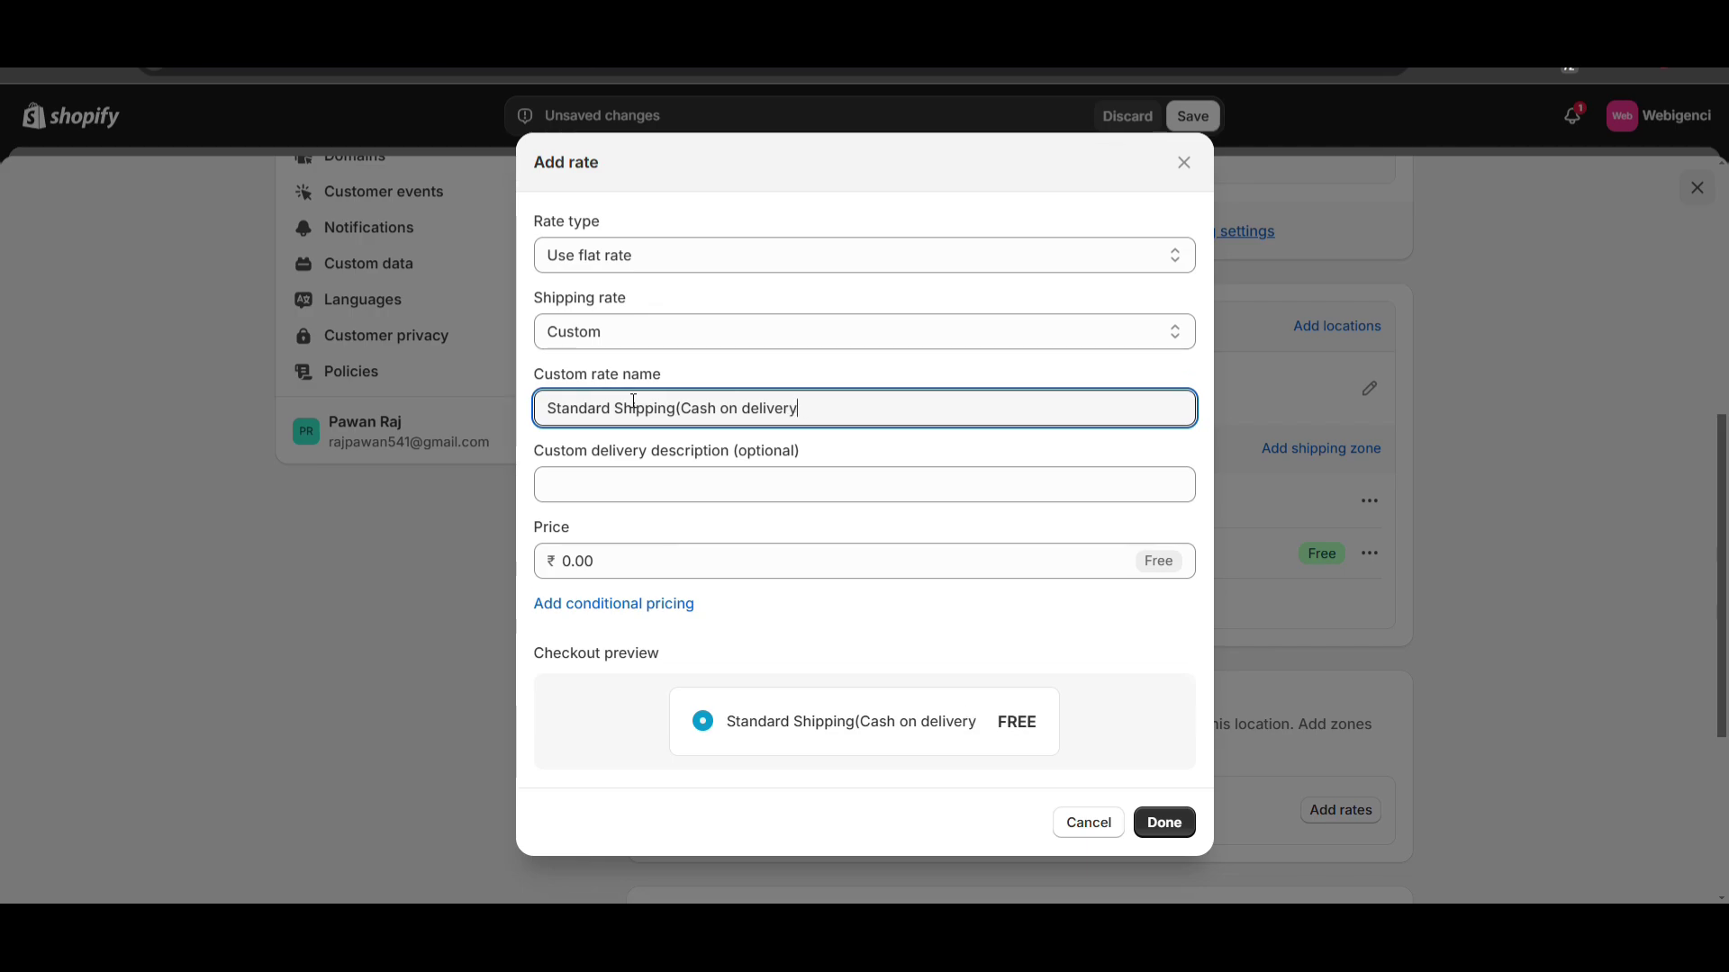
key("BackSpace")
key("BackSpace")
key("BackSpace")
key("BackSpace")
key("BackSpace")
key("BackSpace")
key("BackSpace")
key("BackSpace")
key("BackSpace")
key("BackSpace")
key("BackSpace")
key("BackSpace")
key("BackSpace")
key("BackSpace")
type(")")
key("Left")
key("BackSpace")
key("BackSpace")
key("BackSpace")
type("OD")
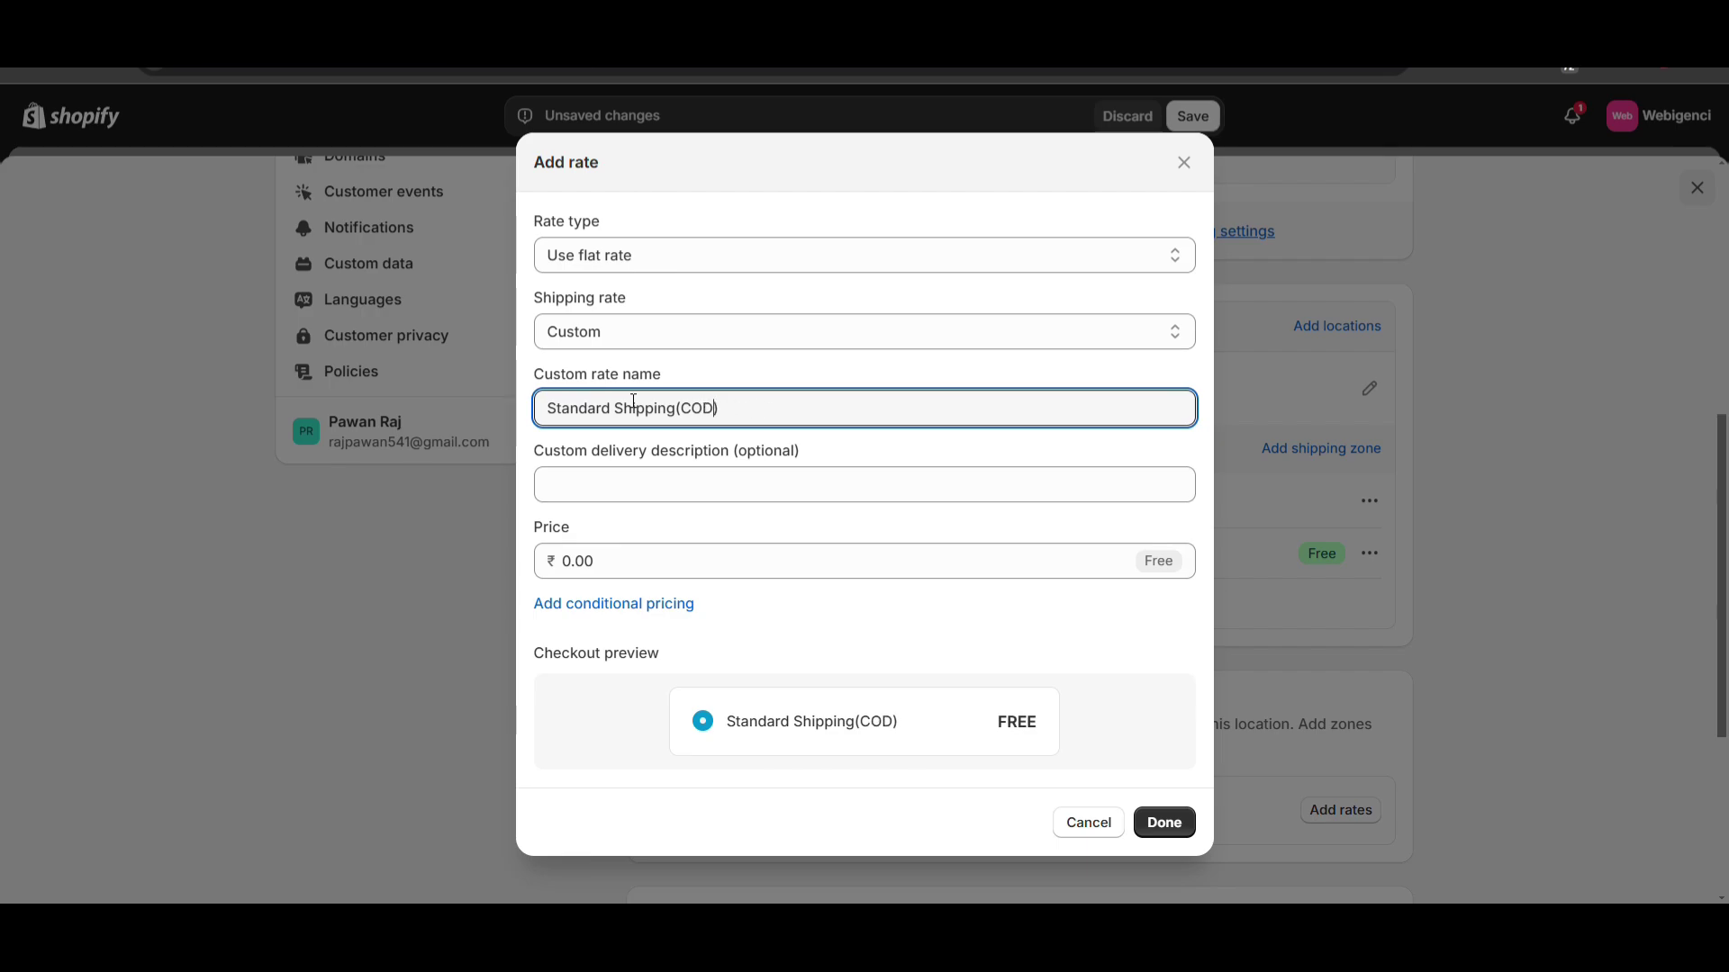
Step: Give it the description 'Extra Fee will be charge for COD' and a ₹100.00 price
left_click(634, 490)
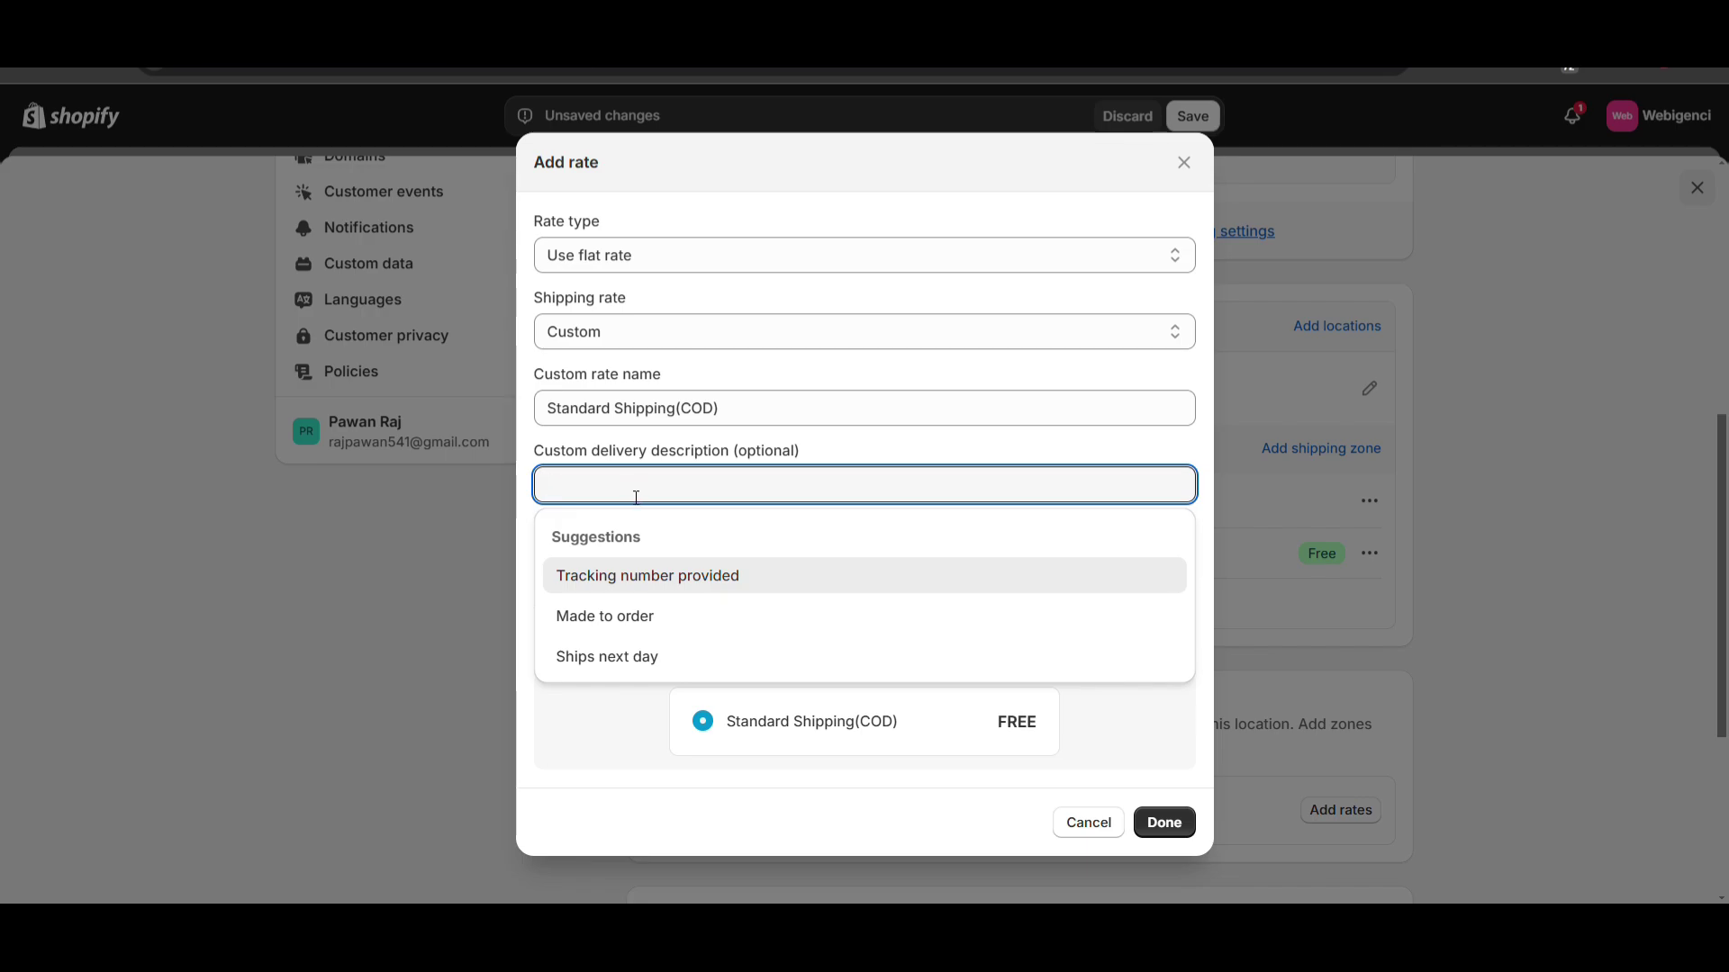
type("Extra")
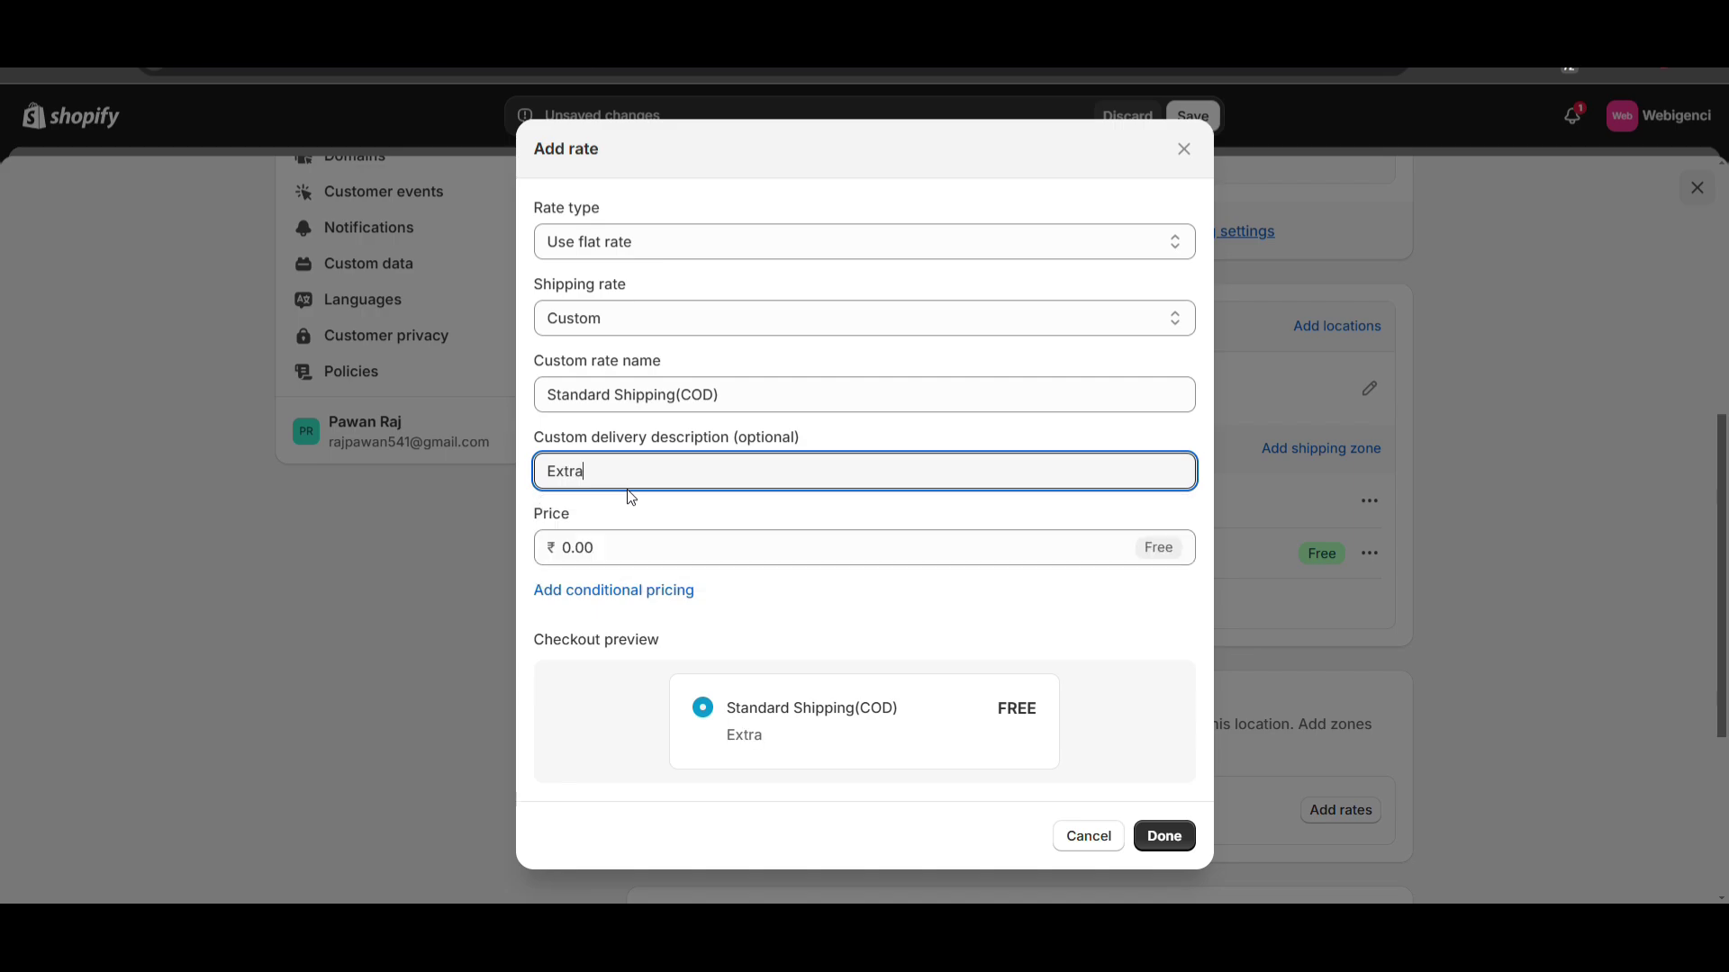
key("BackSpace")
key("BackSpace")
key("BackSpace")
type("a Fee will be charge for COD")
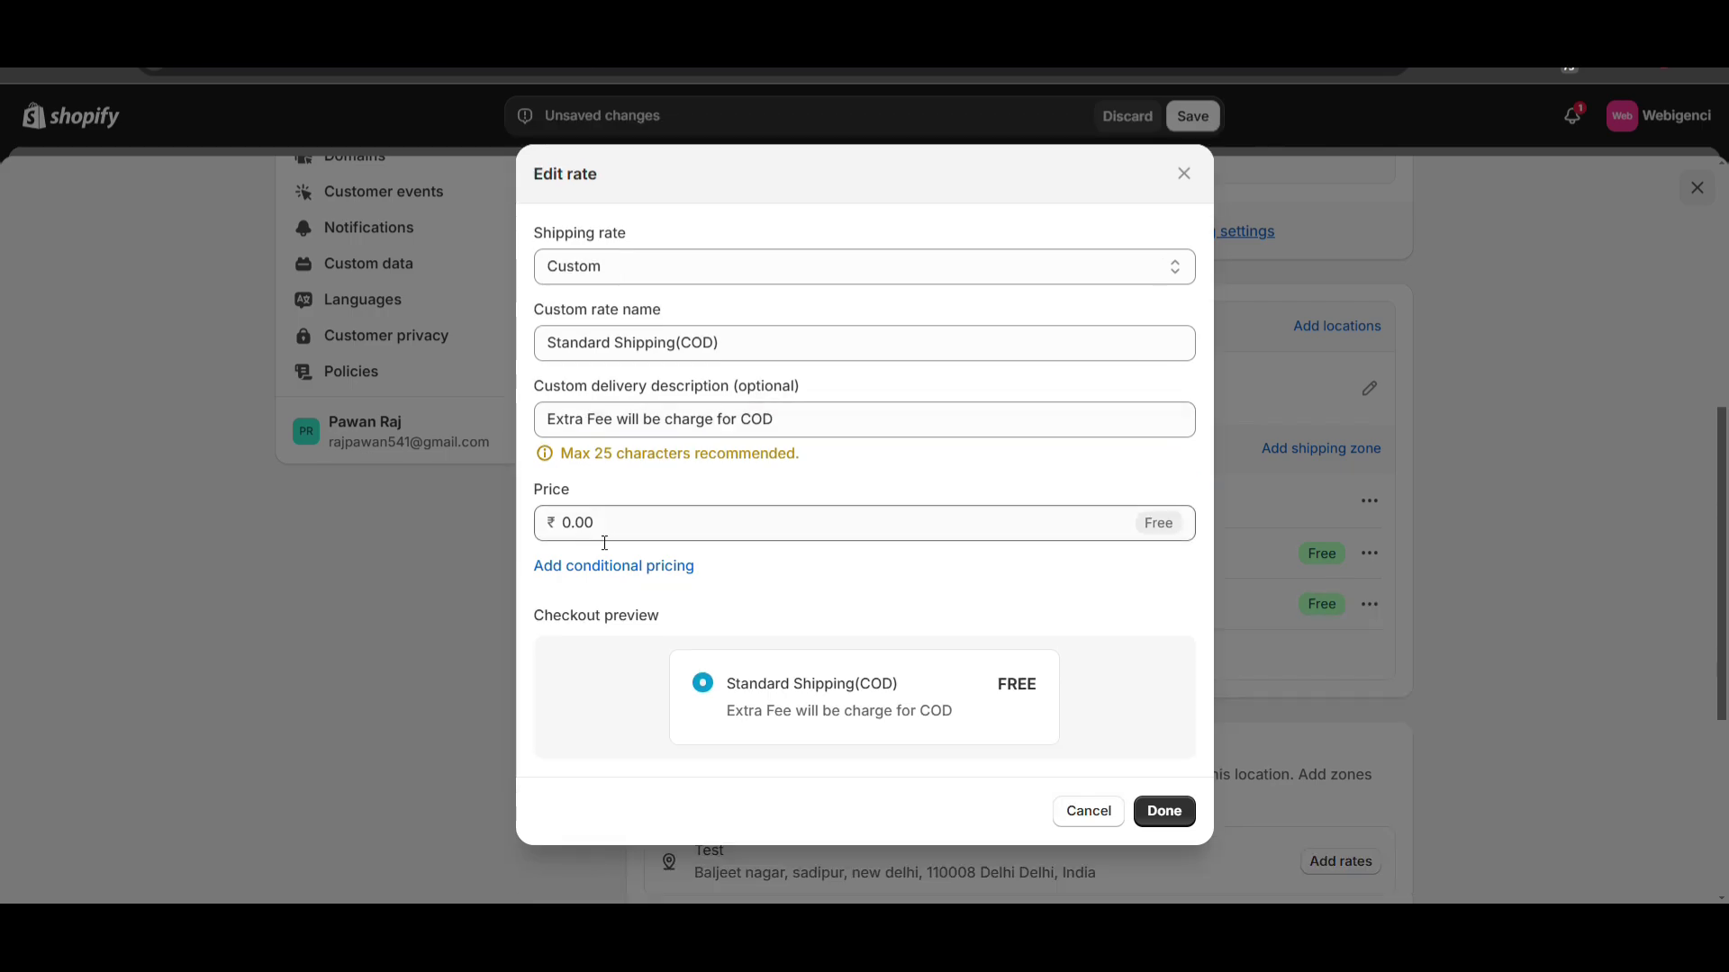
left_click(604, 539)
type("100")
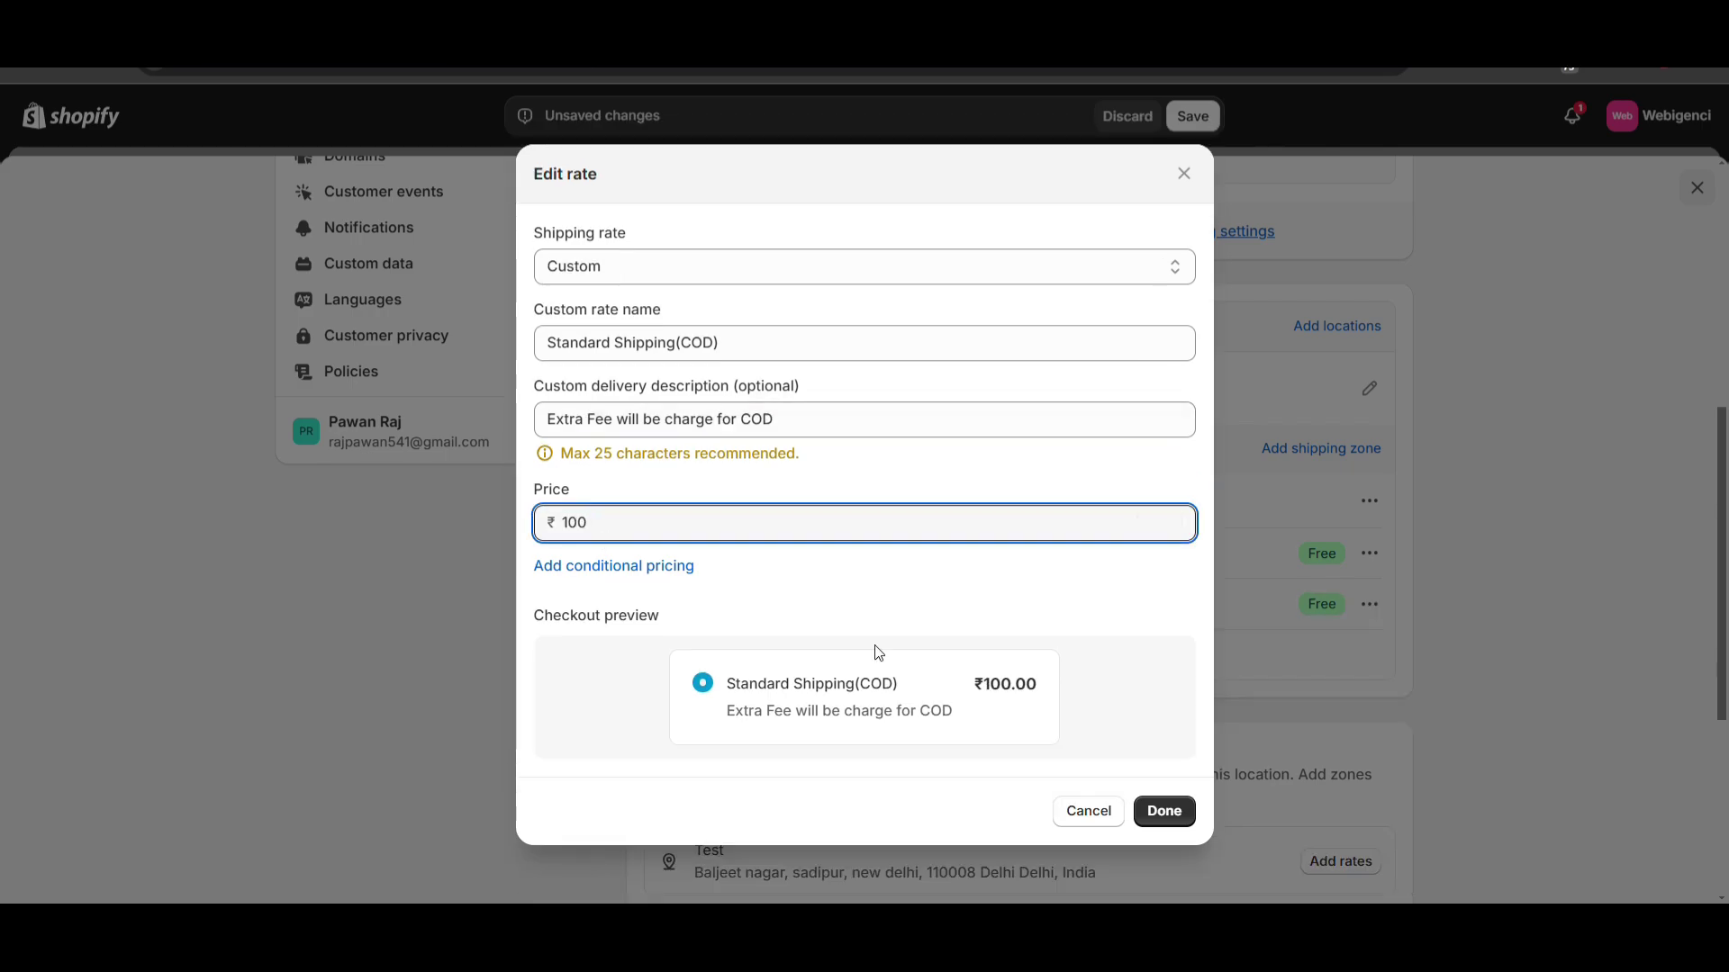
left_click(1164, 812)
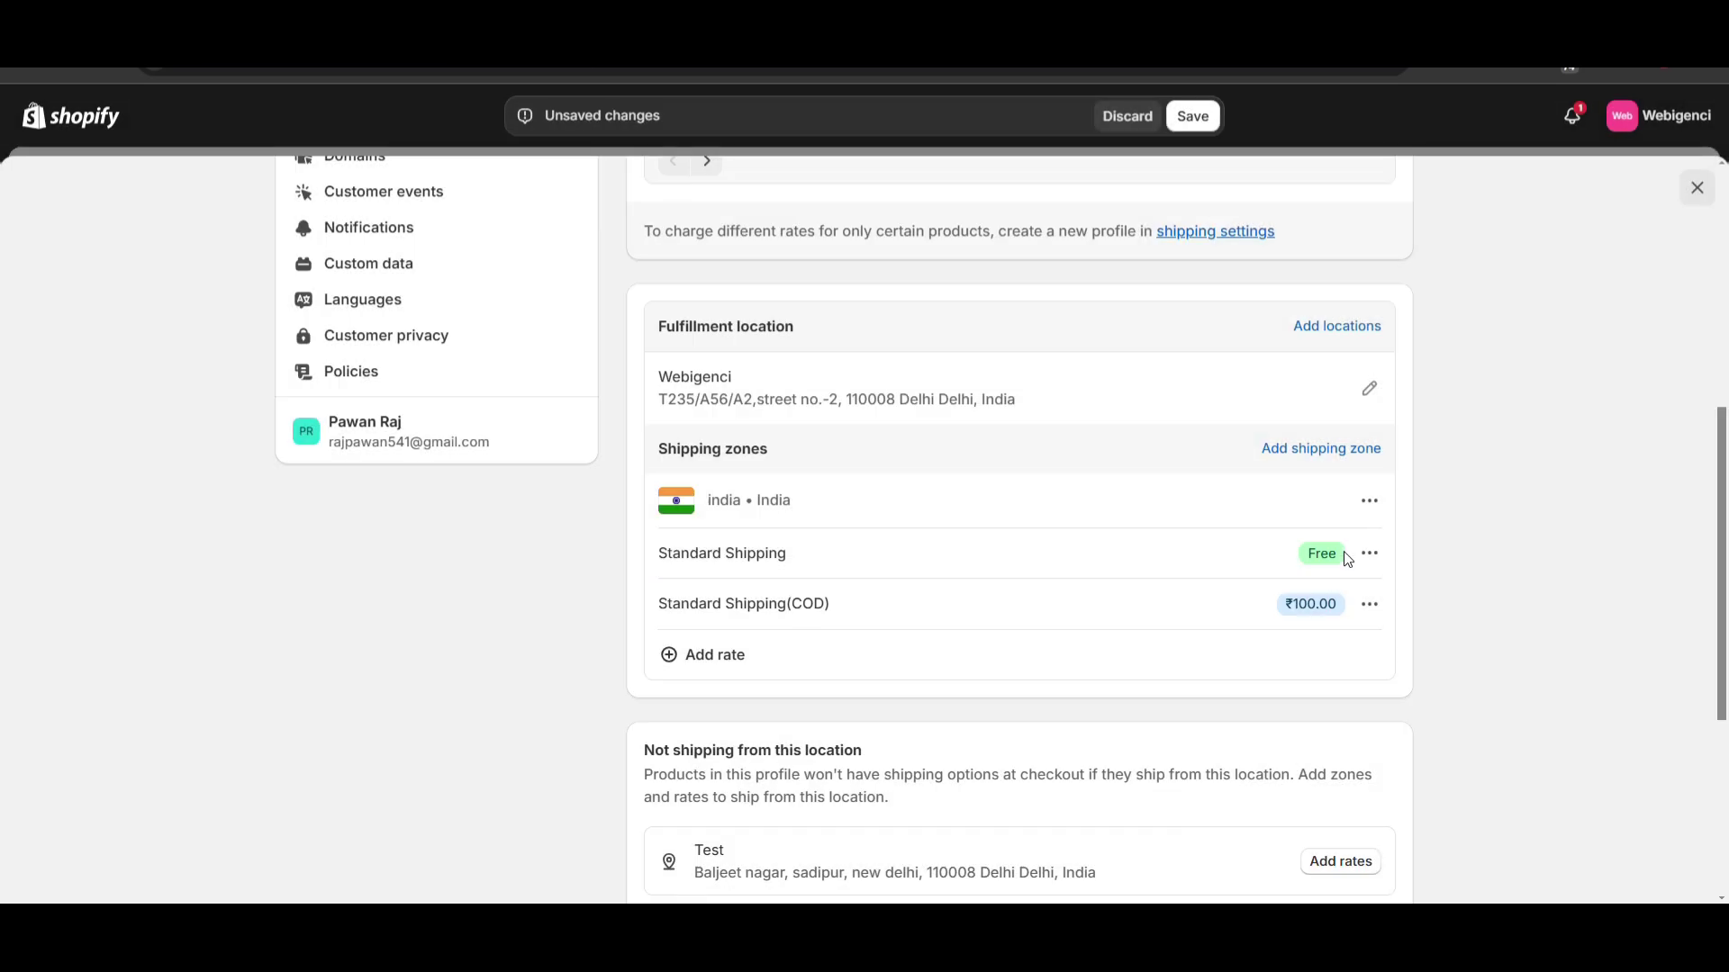
left_click(1369, 552)
Step: Rename the free Standard Shipping rate to Free Shipping(Prepaid)
left_click(1331, 598)
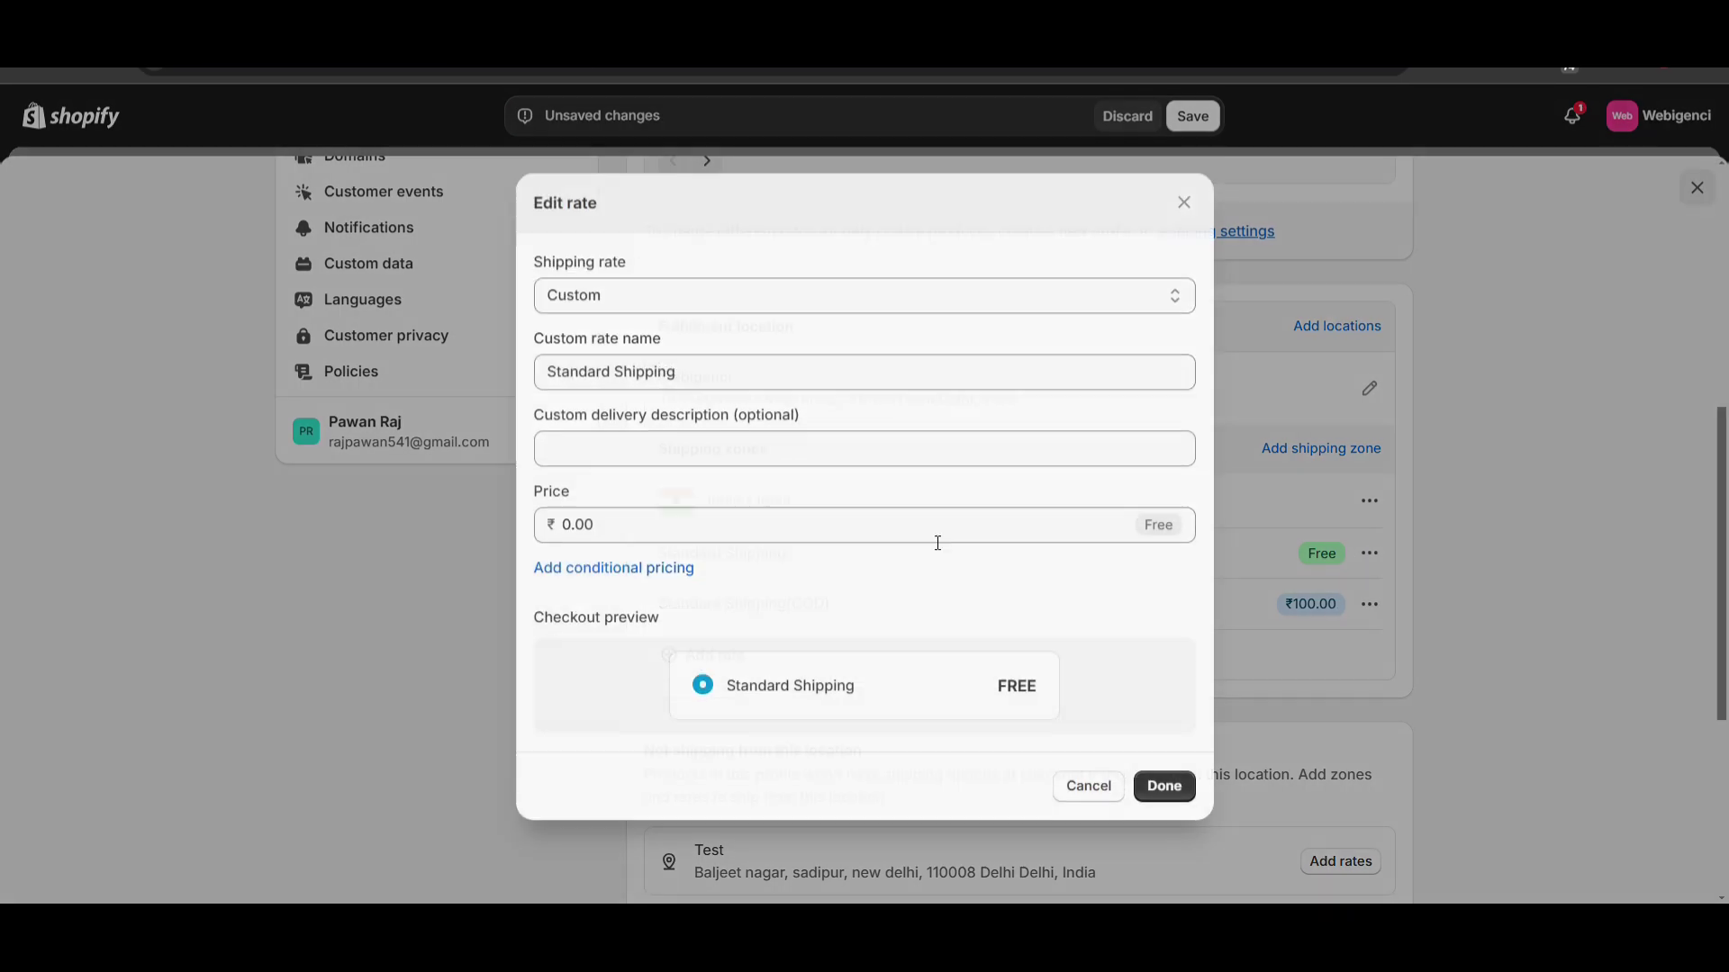
double_click(618, 372)
type("Free")
key("End")
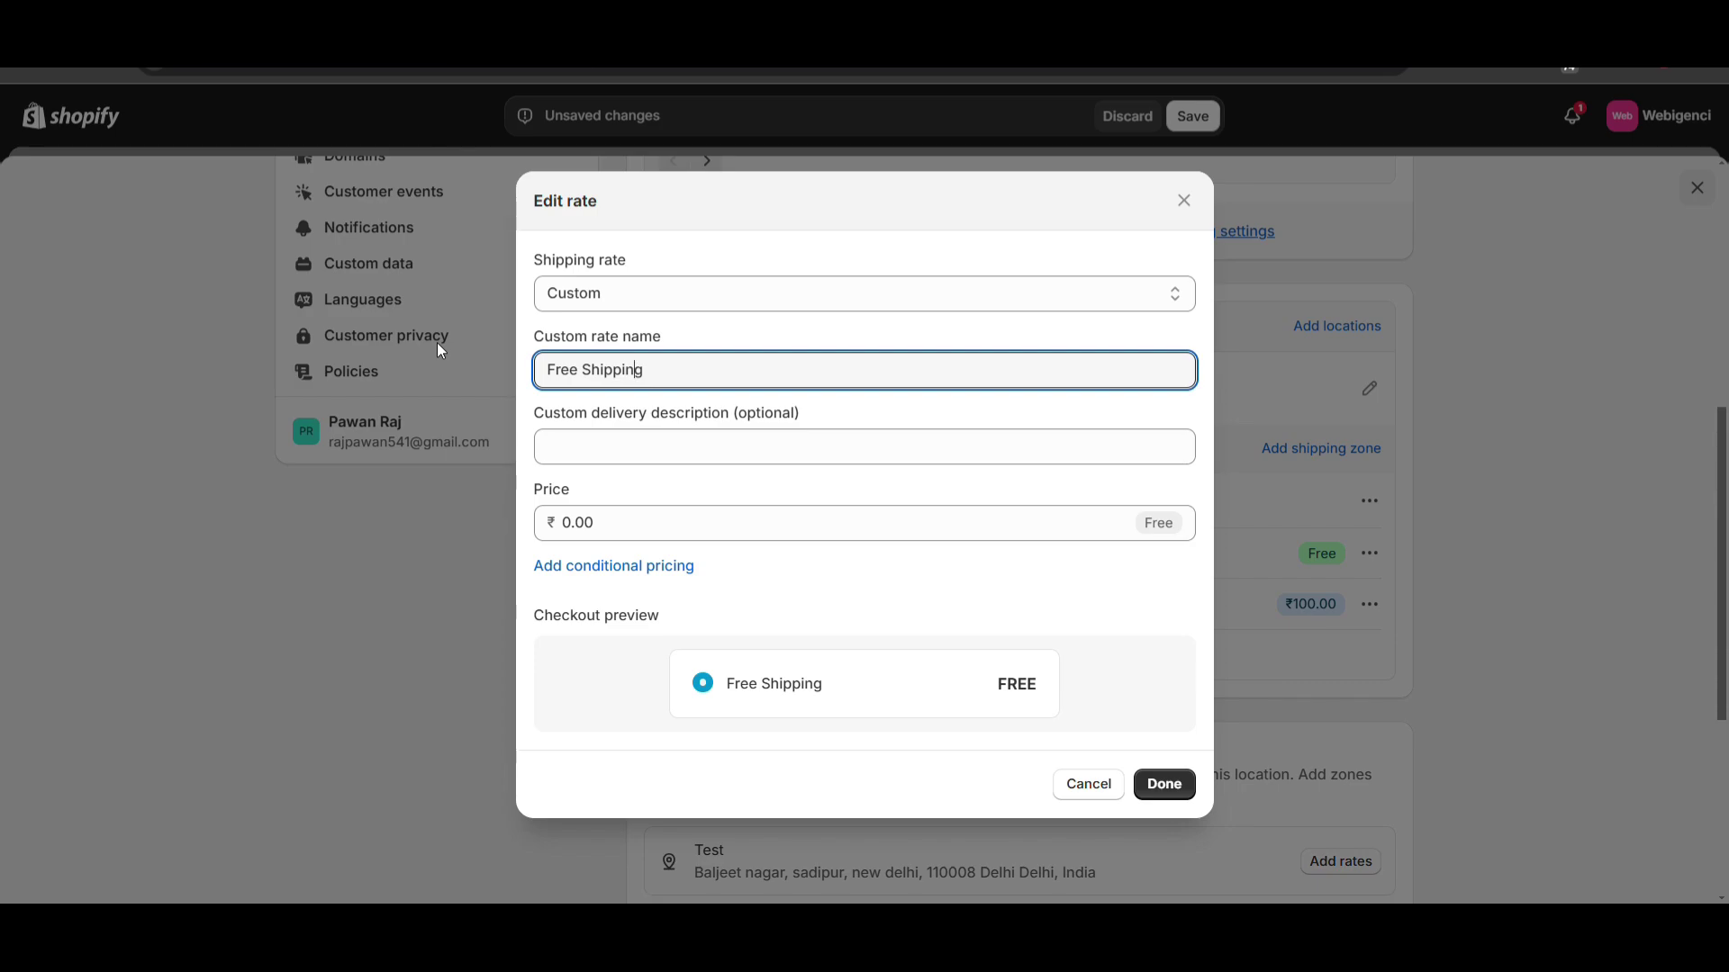
type("(Preapid")
key("BackSpace")
key("BackSpace")
key("BackSpace")
key("BackSpace")
type("a")
key("BackSpace")
type("paid)")
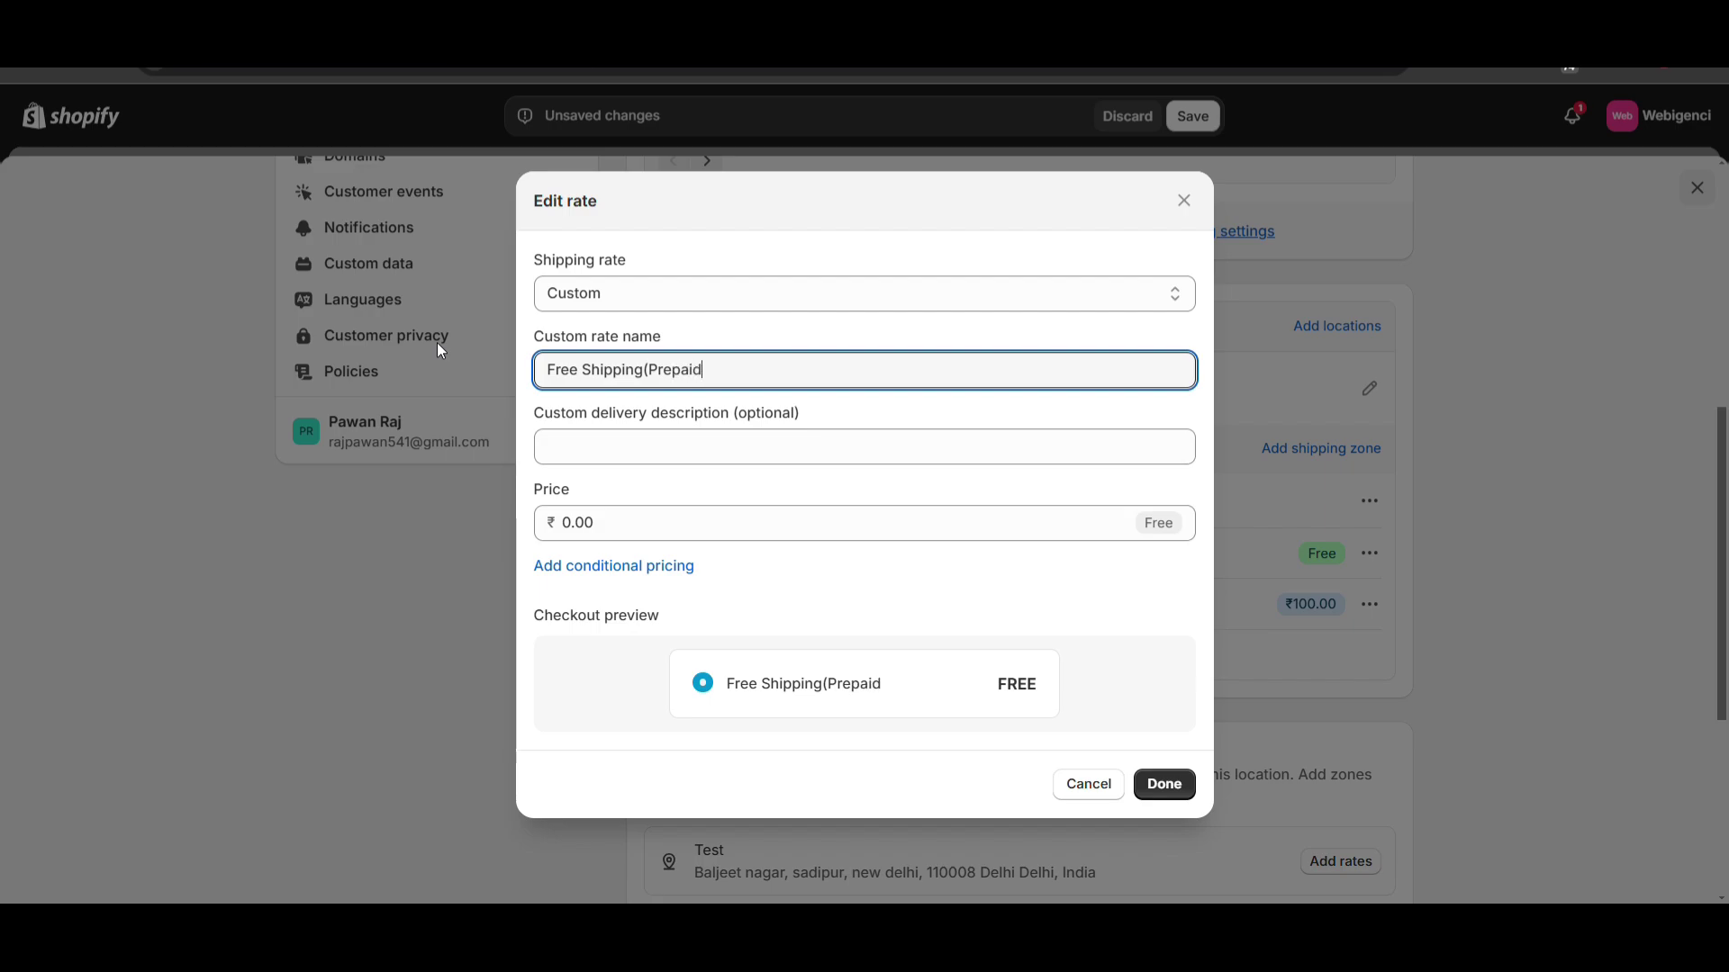
Step: Add the description 'Free shipping only for prepaid method' and save the shipping profile
left_click(569, 446)
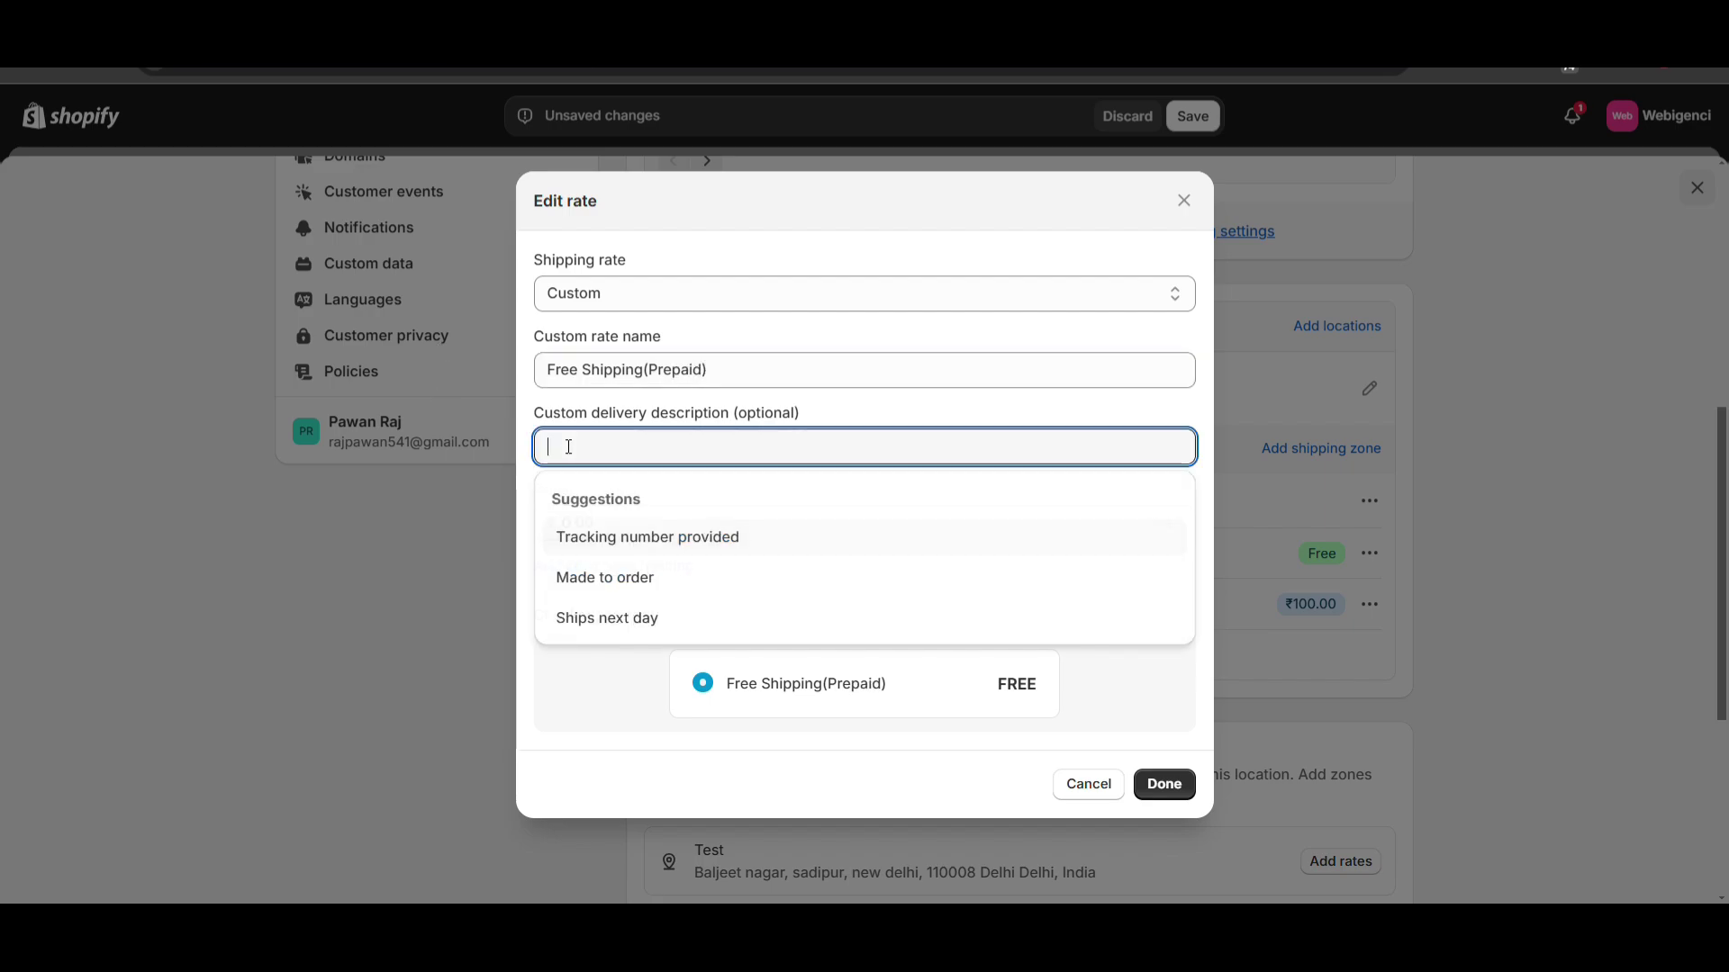
type("Free shipp")
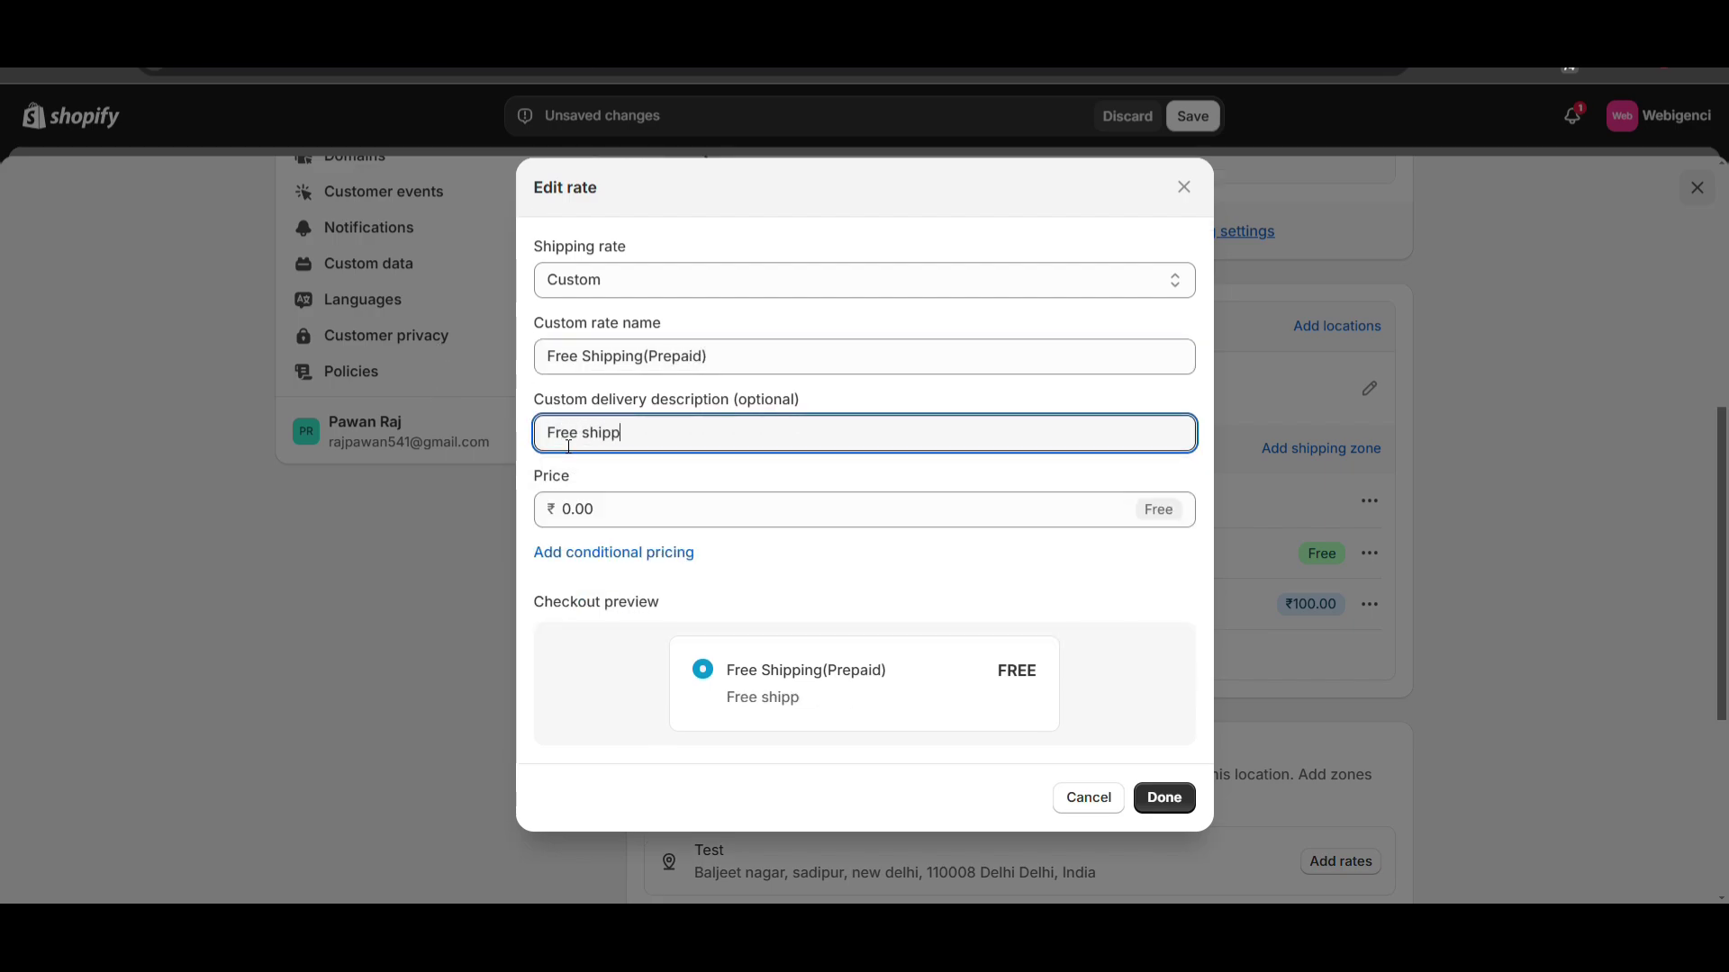
type("ing only for")
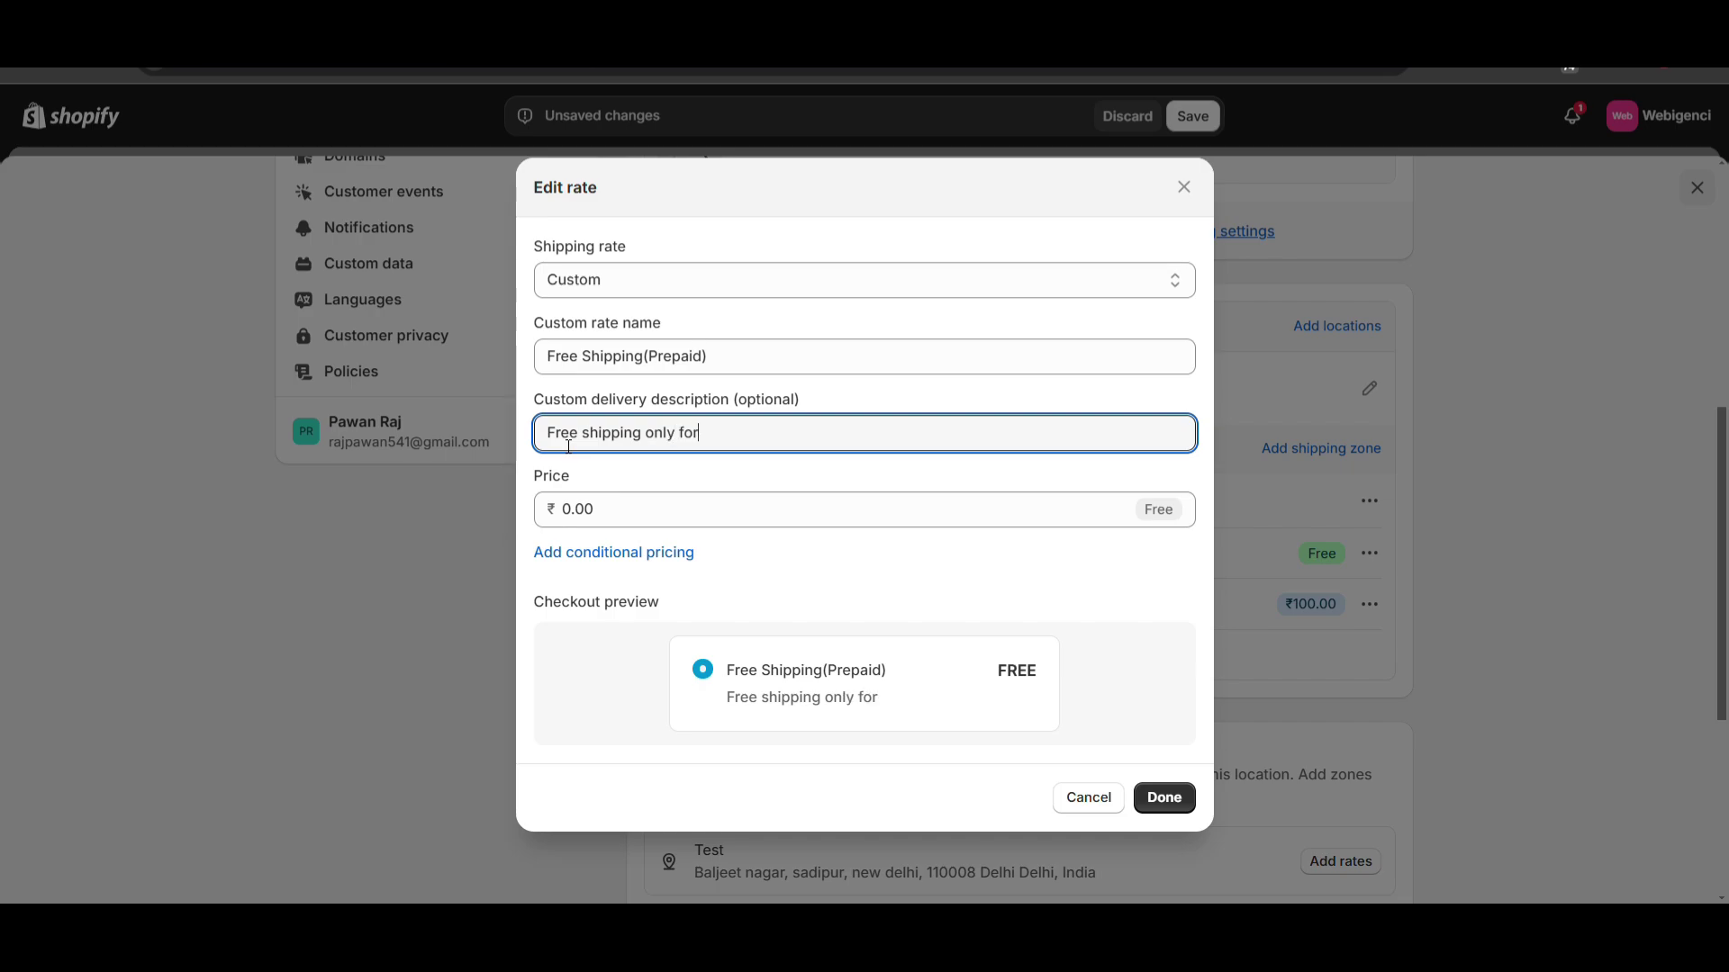
type(" prepaid method")
left_click(1183, 827)
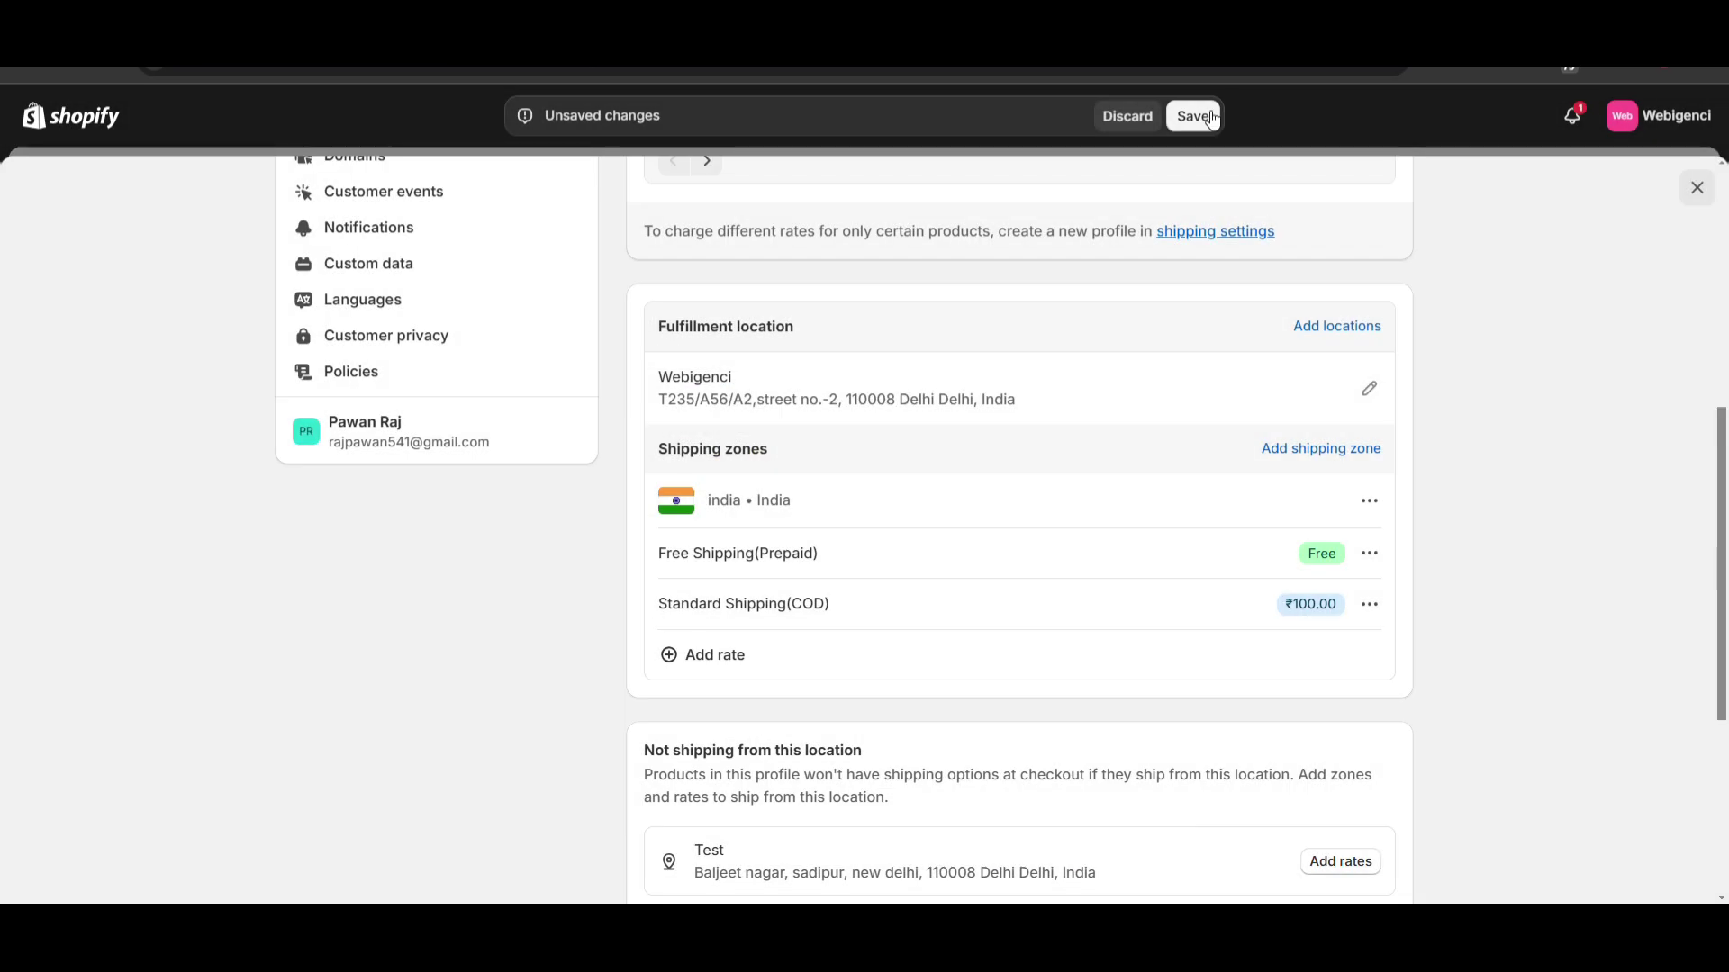
left_click(1194, 117)
Step: Open the Cash on Delivery (COD) payment method for editing in the store's Payments settings
scroll(671, 401, "up", 2)
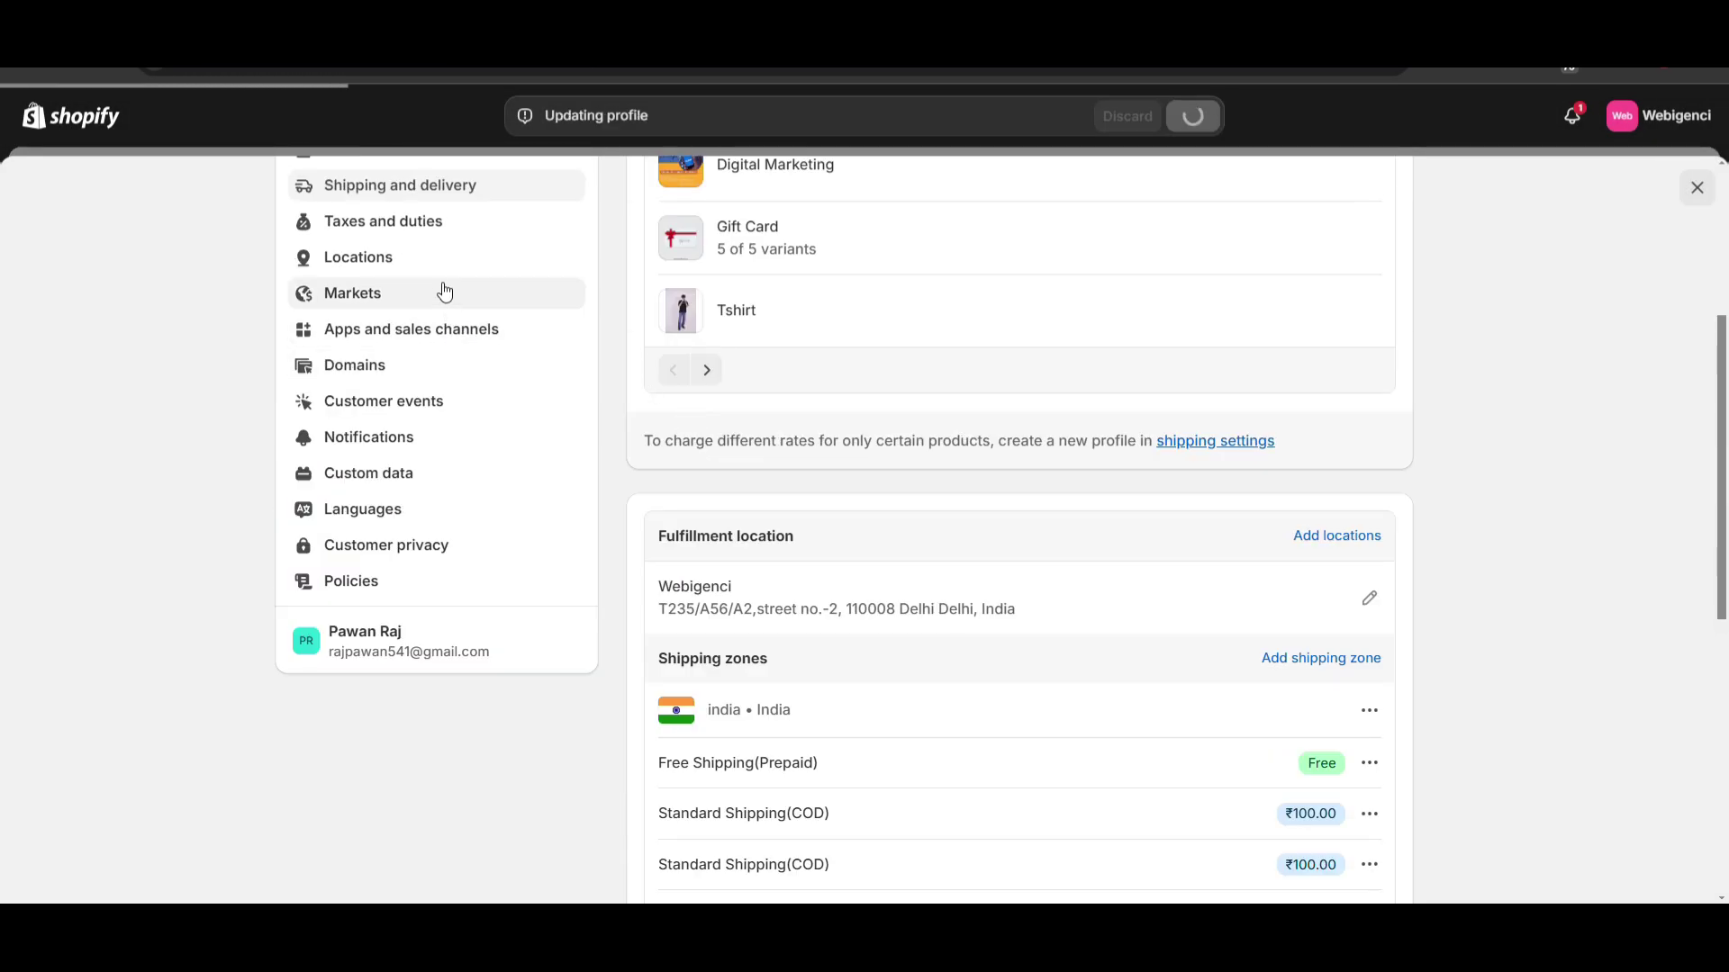
scroll(612, 505, "up", 2)
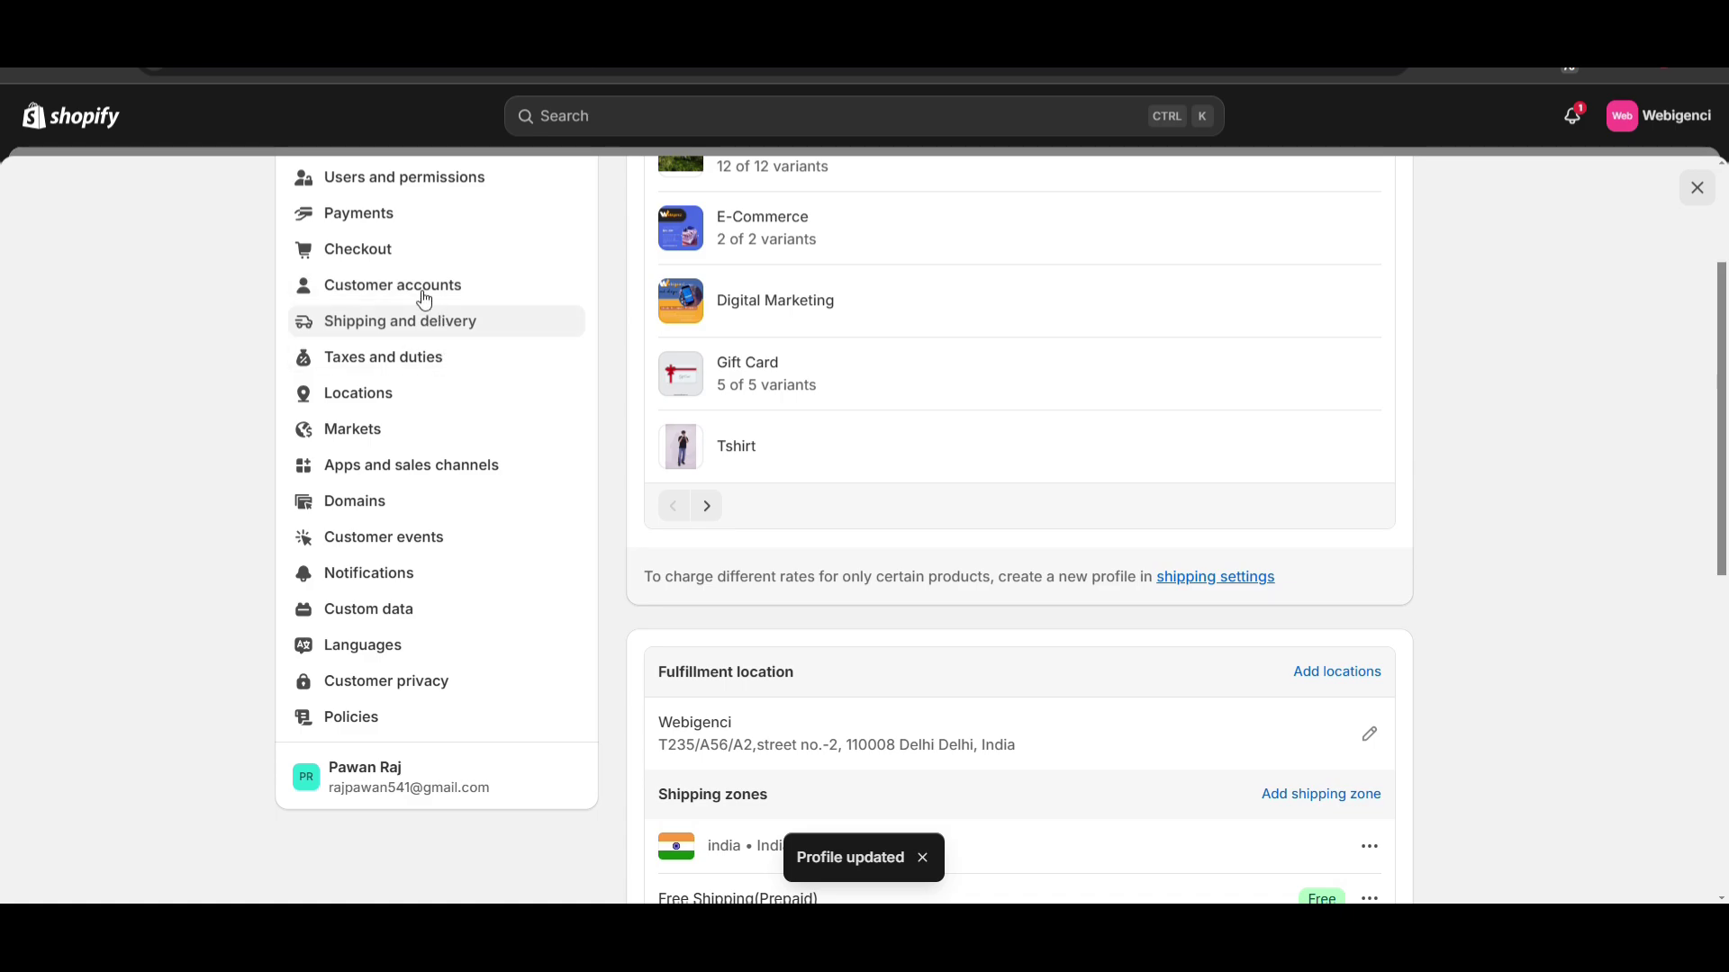
left_click(385, 216)
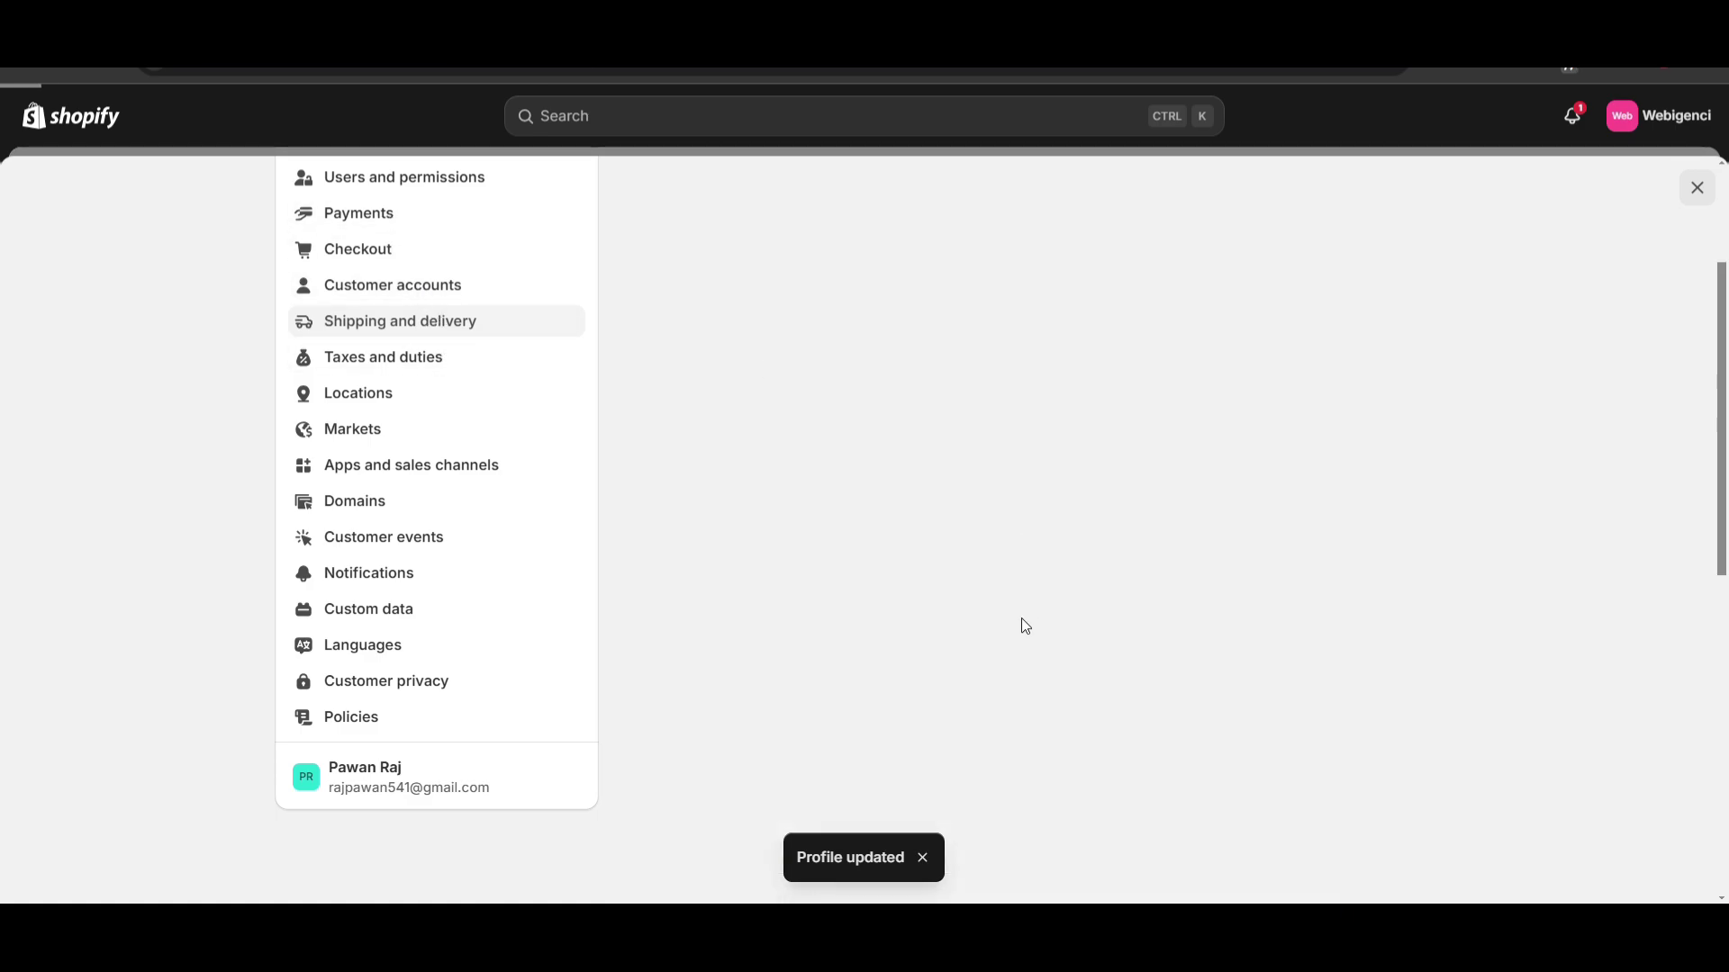
scroll(1019, 625, "down", 5)
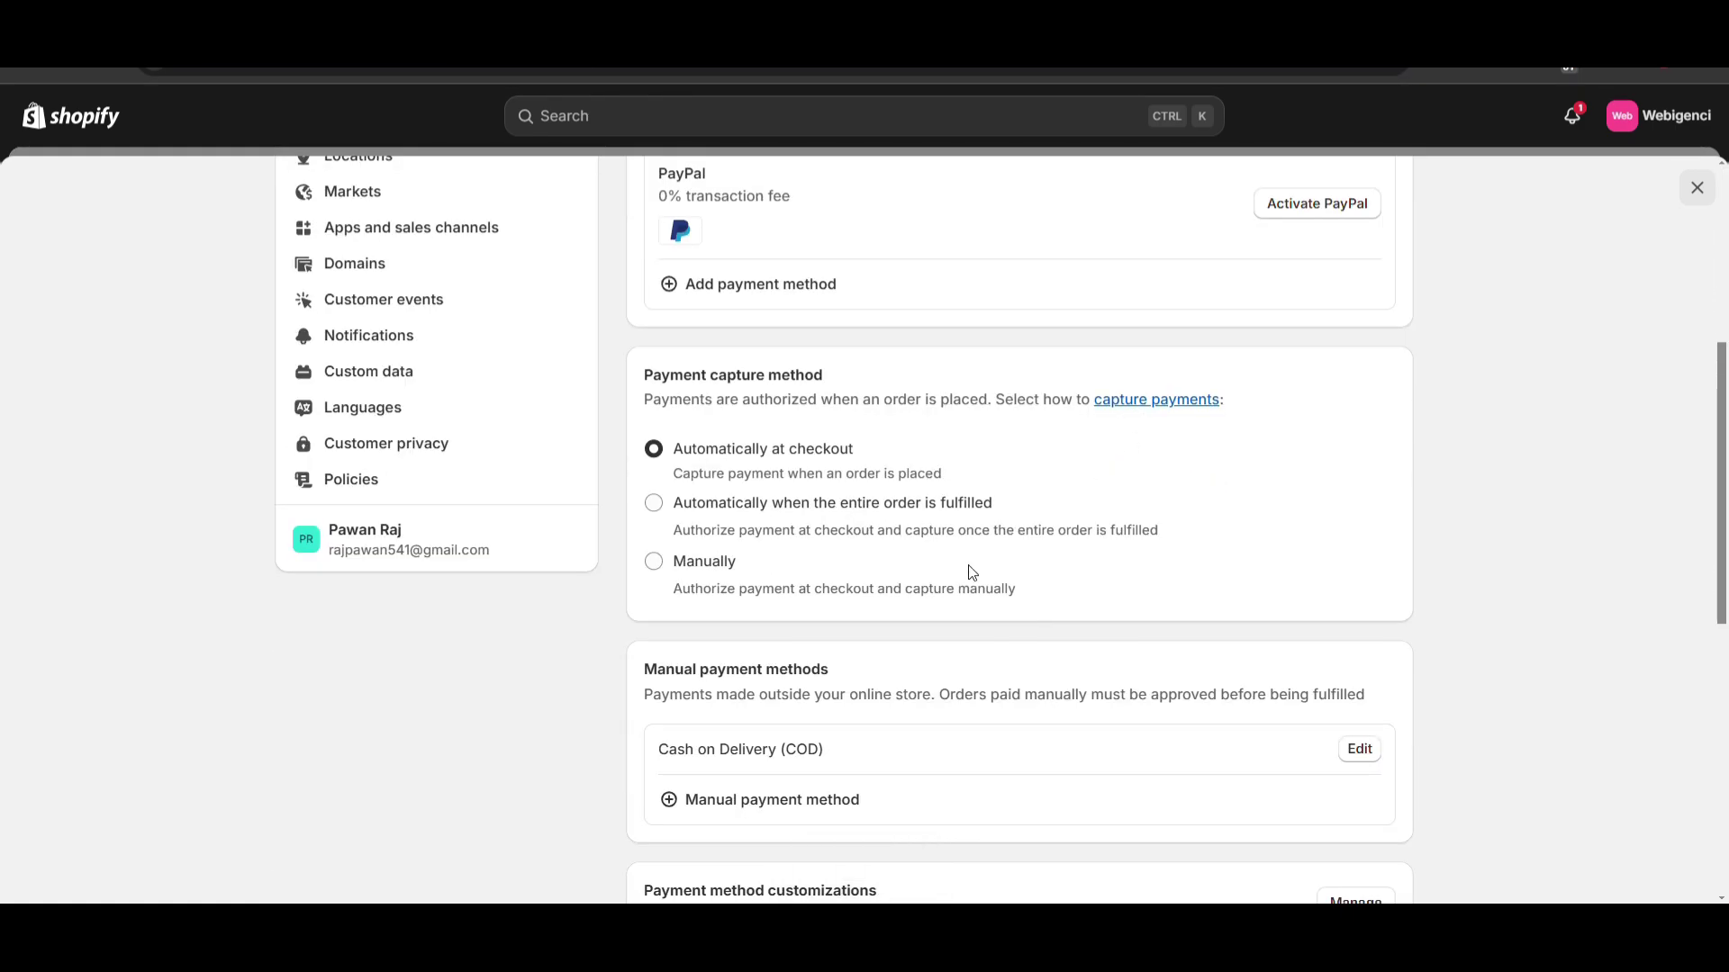
scroll(1303, 565, "down", 3)
left_click(1362, 531)
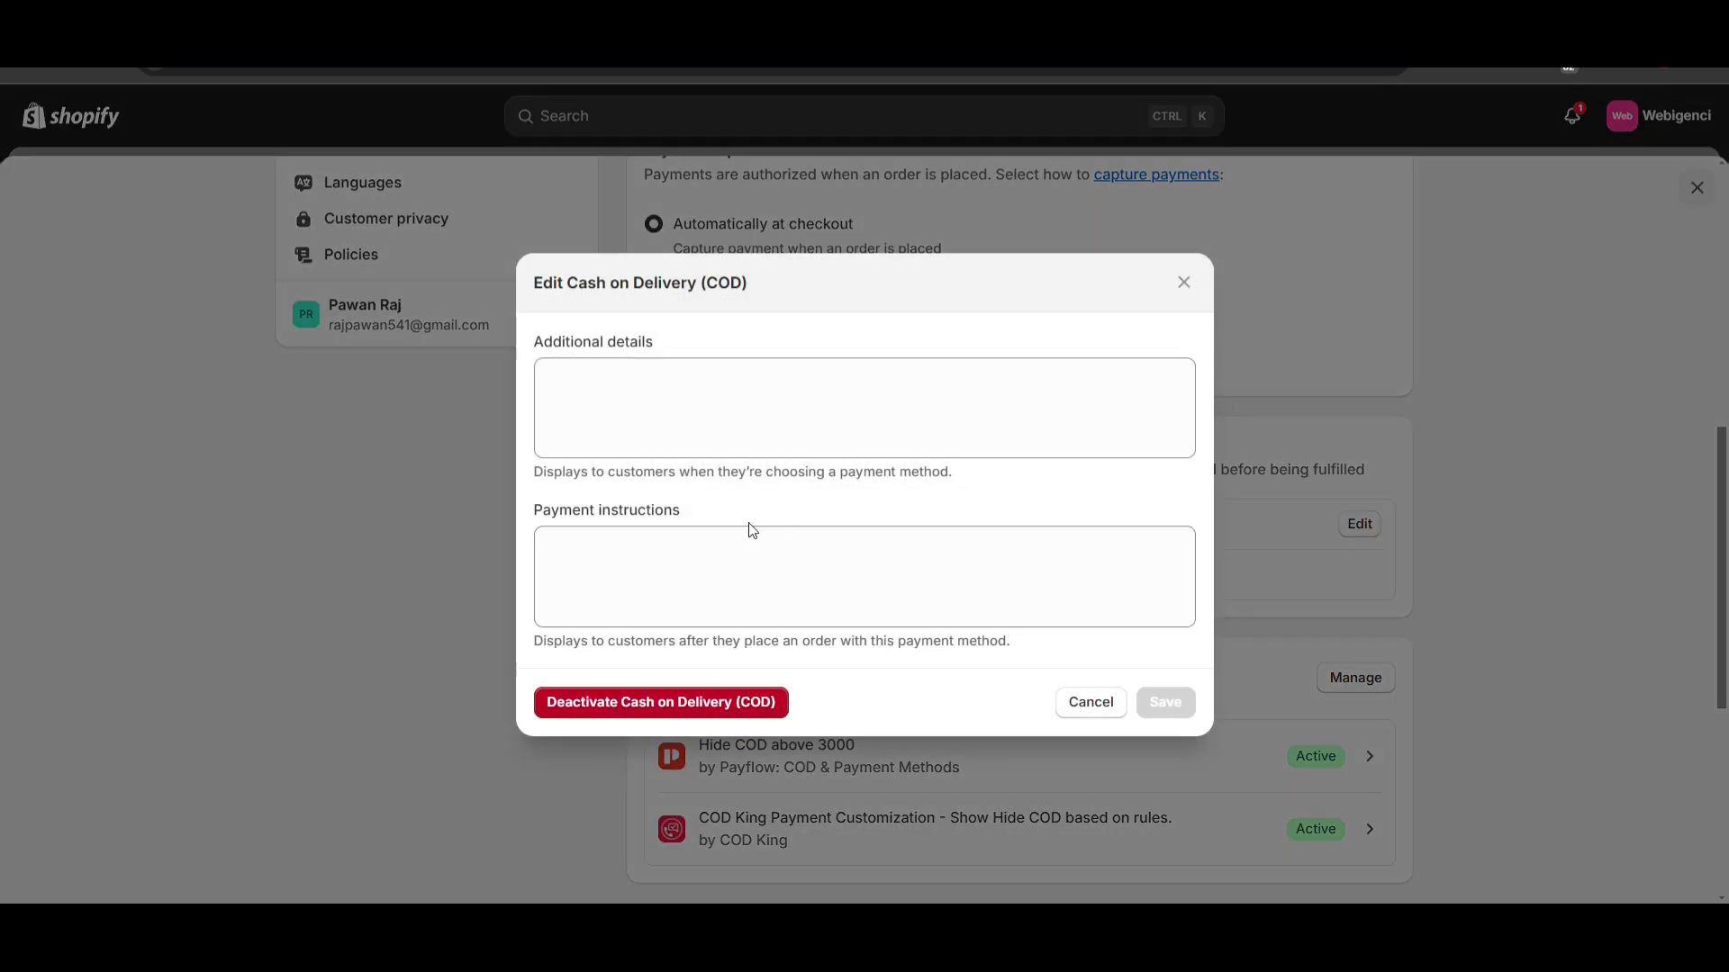
Step: Save the COD additional details note 'Additonal Rs.100 will be charged' and go to COD King's COD Fees
left_click(690, 365)
type("Additional Rs 50 will be charged")
left_click(1165, 703)
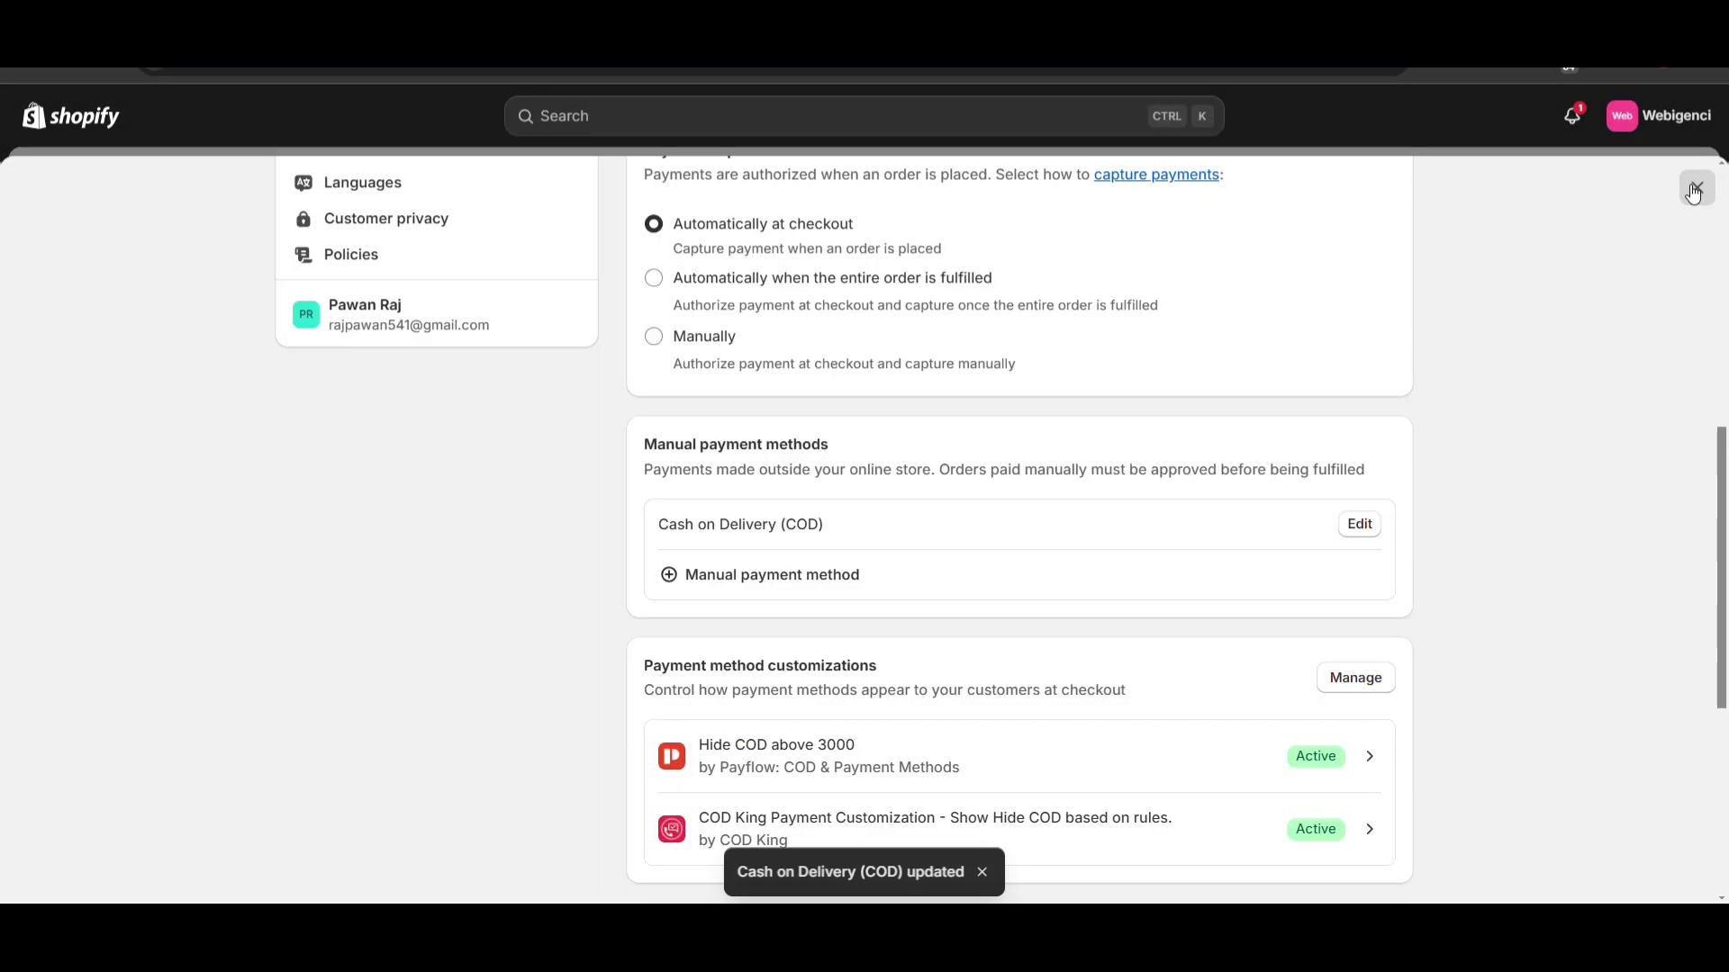
left_click(1693, 189)
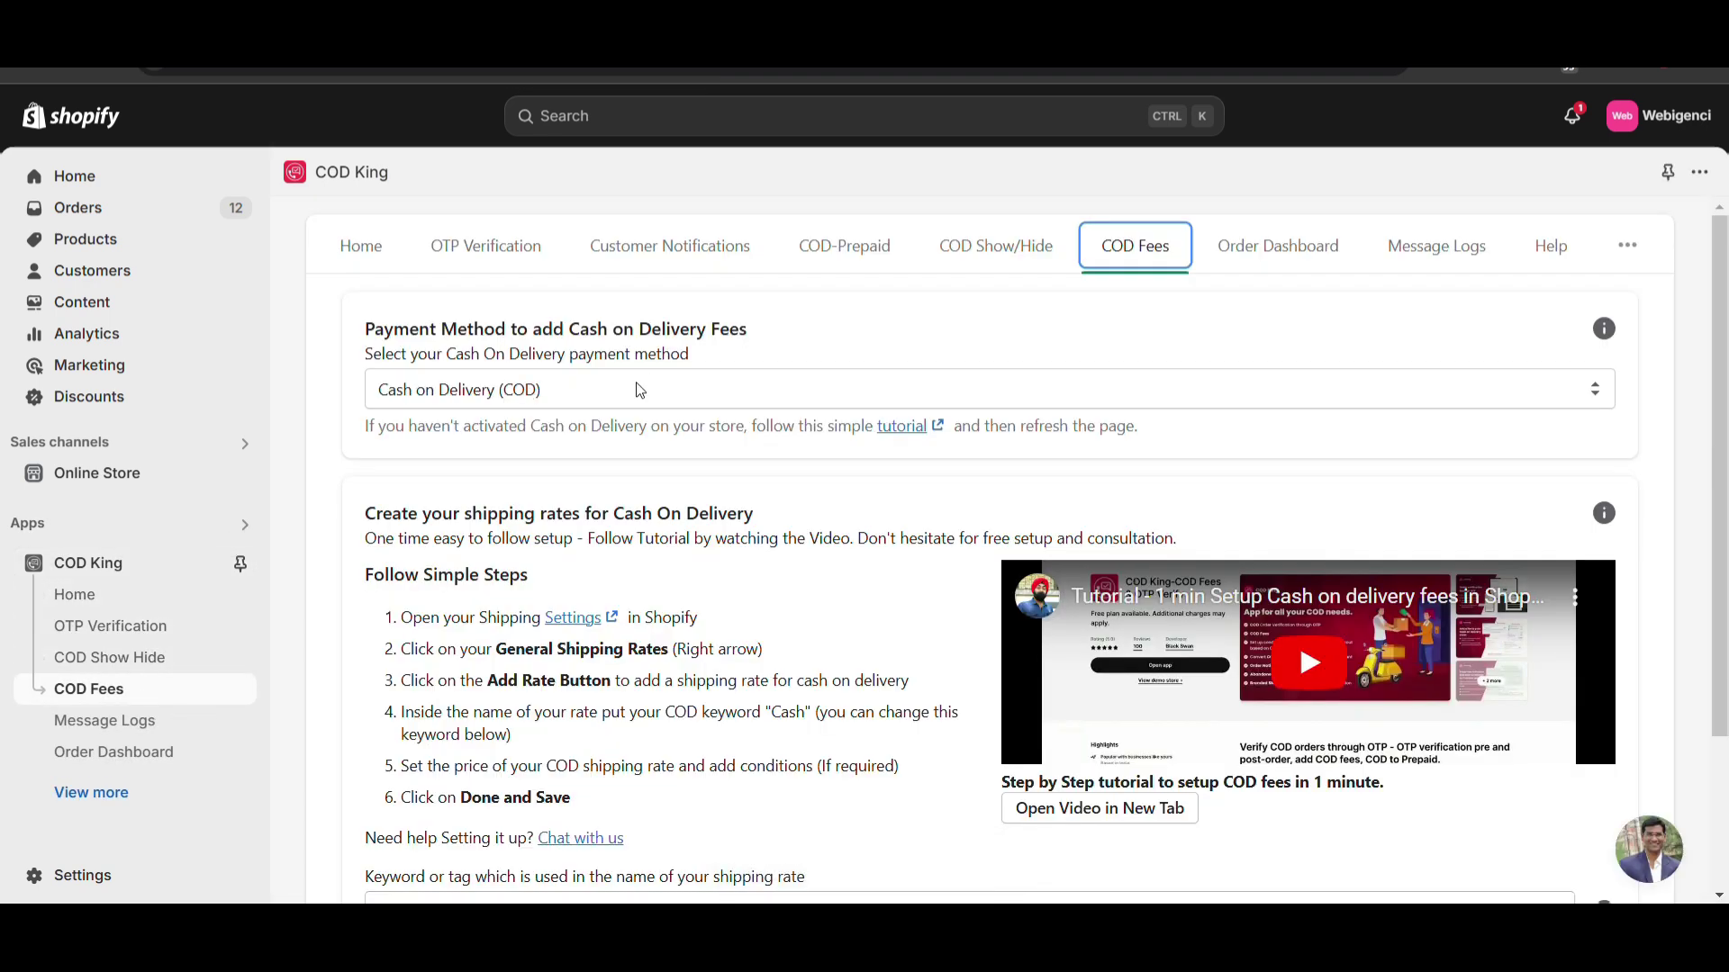
Step: Replace the COD shipping-rate keyword 'cash' with 'COD' in COD King
left_click(576, 389)
scroll(576, 389, "down", 2)
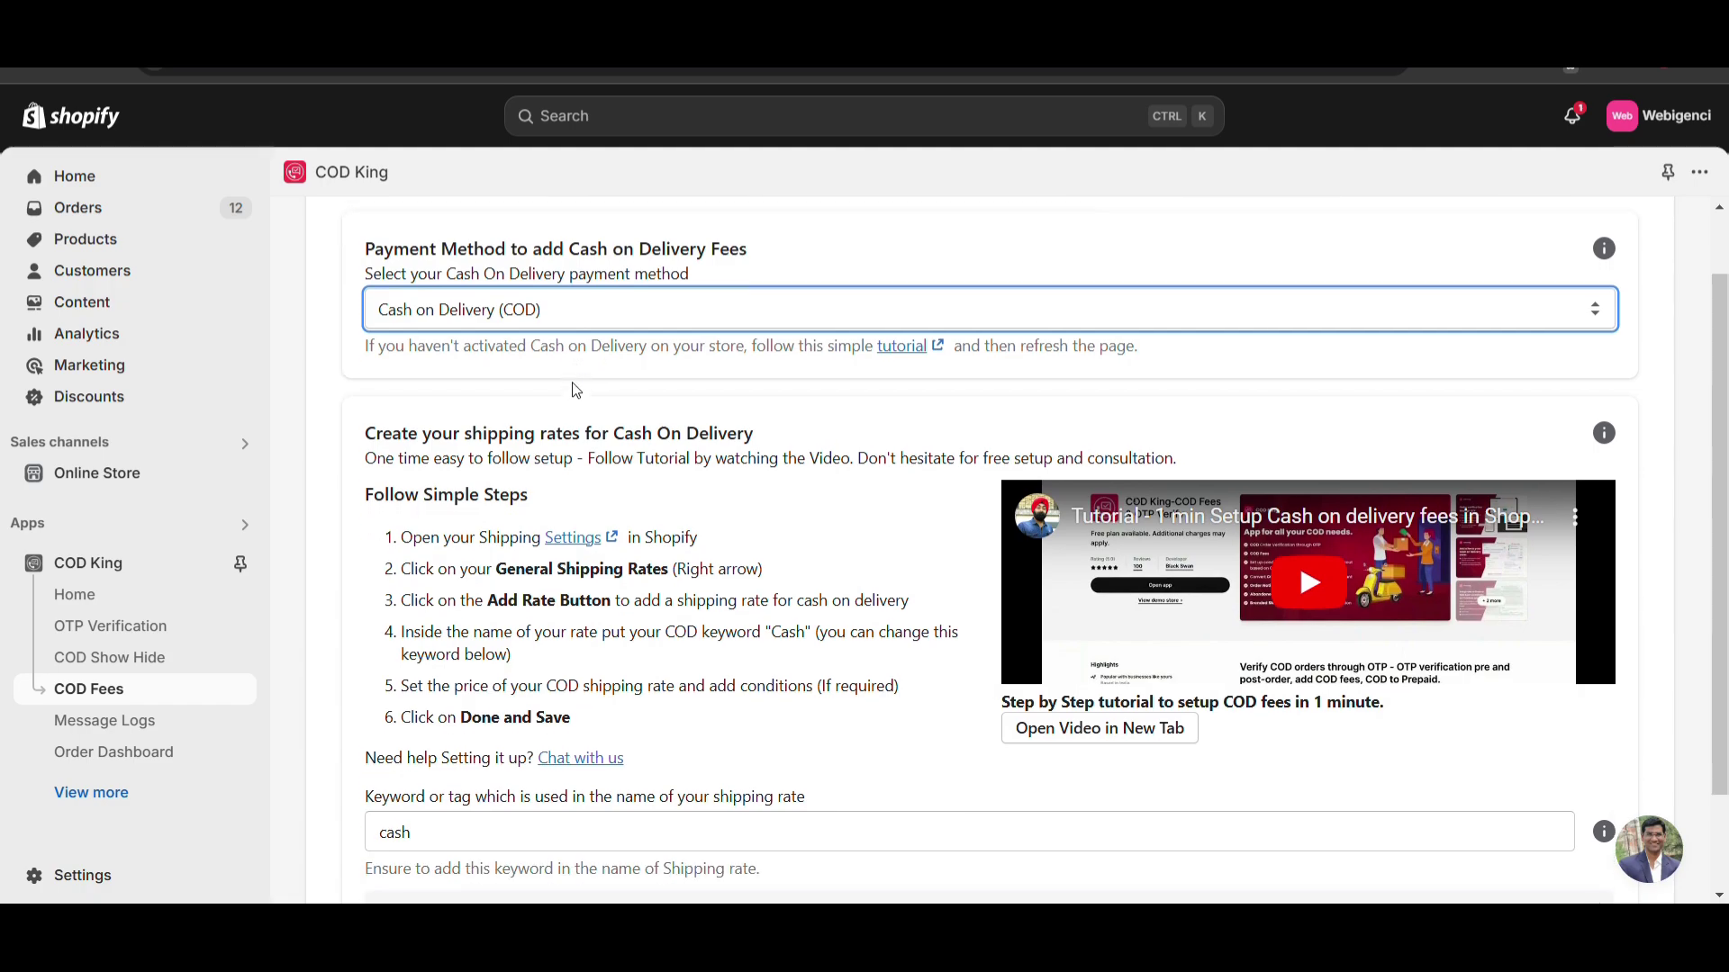
left_click(419, 721)
key("ctrl+a")
key("BackSpace")
left_click_drag(369, 676, 826, 673)
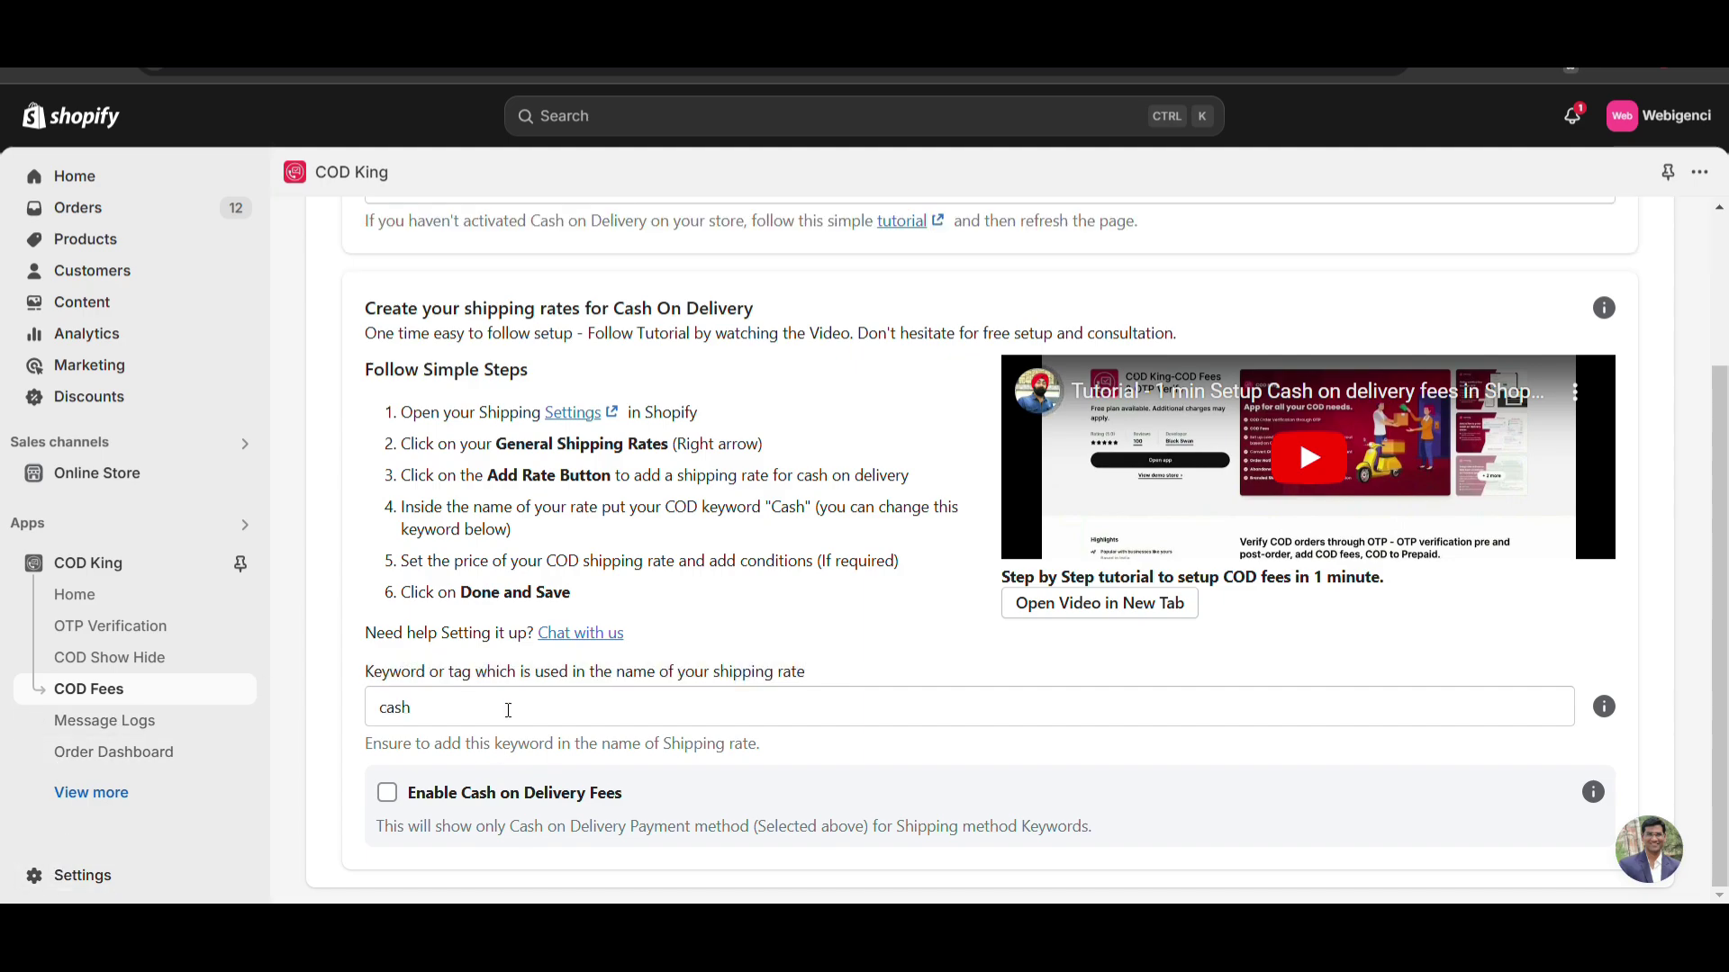
left_click(509, 710)
key("ctrl+a")
key("BackSpace")
type("COD")
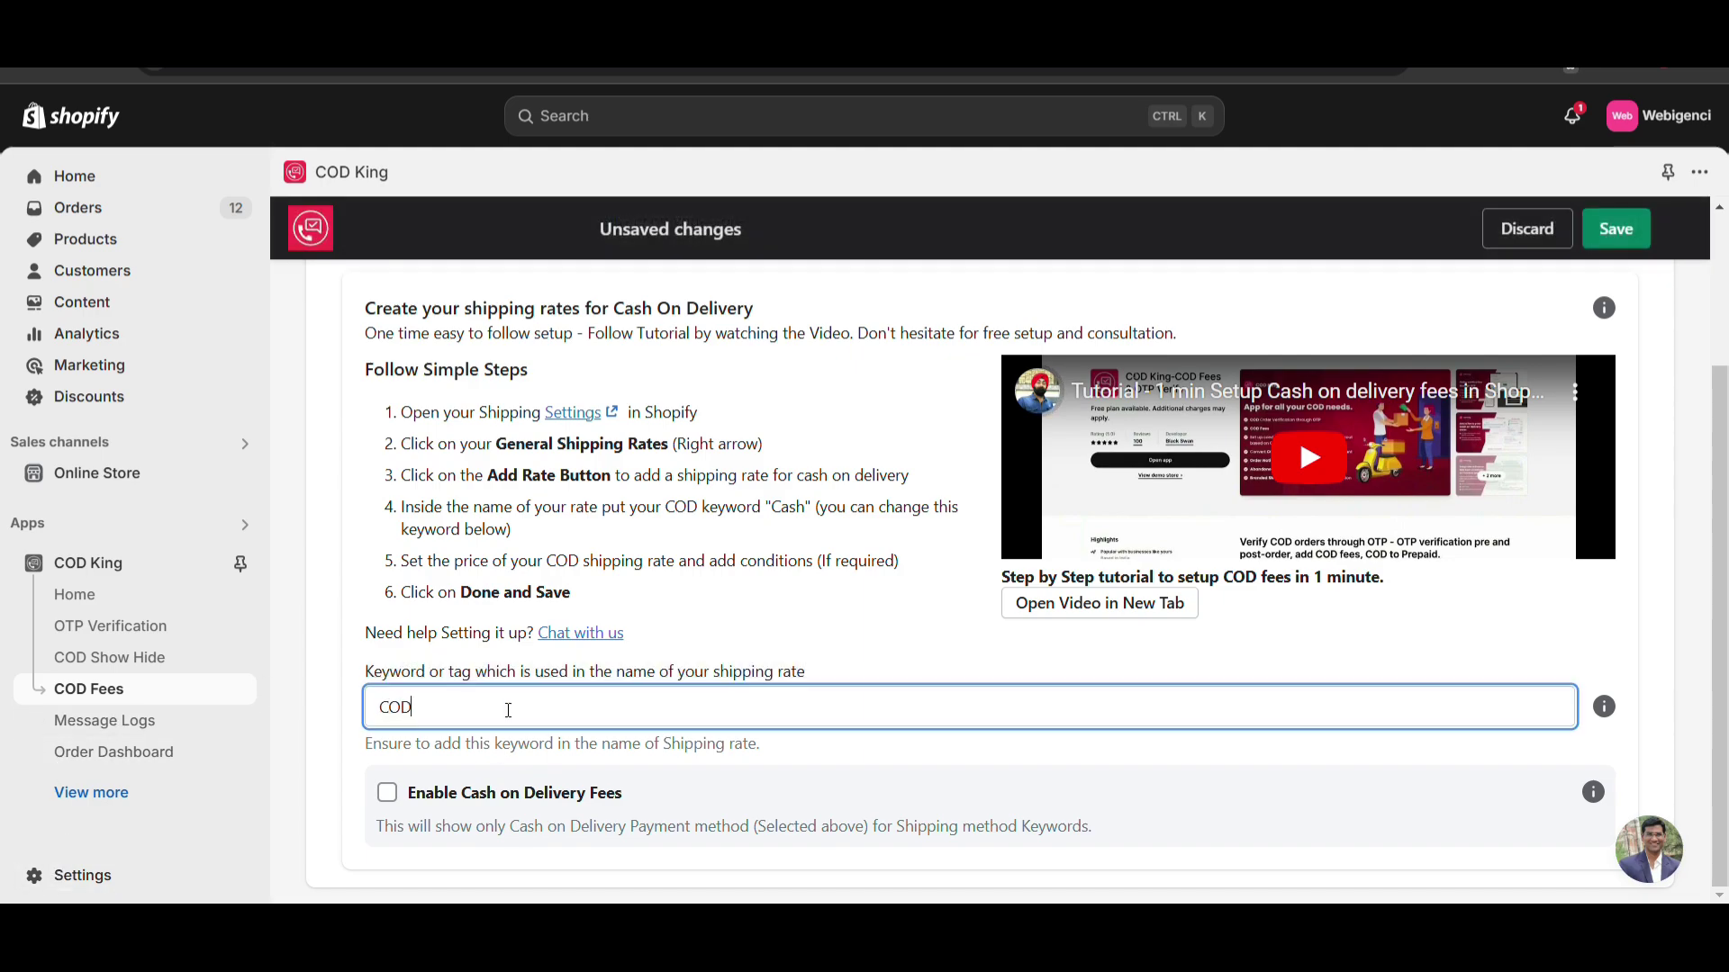
Step: Enable Cash on Delivery Fees and save the COD King settings
left_click(387, 792)
scroll(960, 564, "up", 2)
scroll(915, 628, "down", 2)
scroll(915, 628, "up", 2)
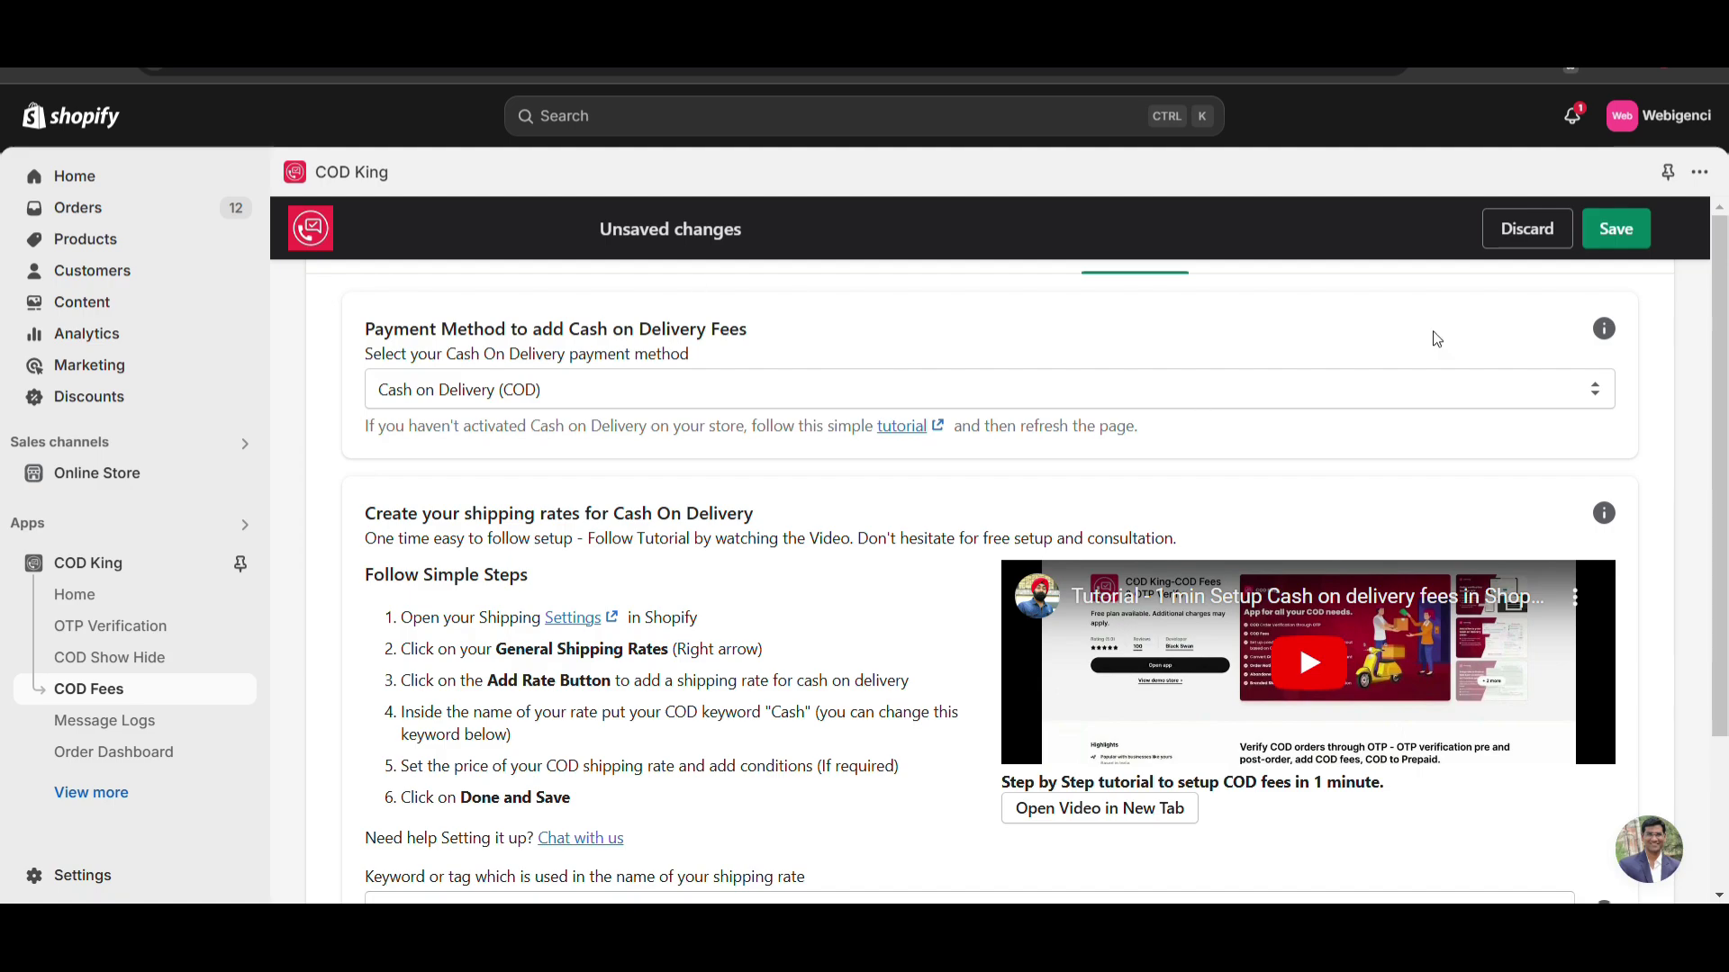
left_click(1611, 234)
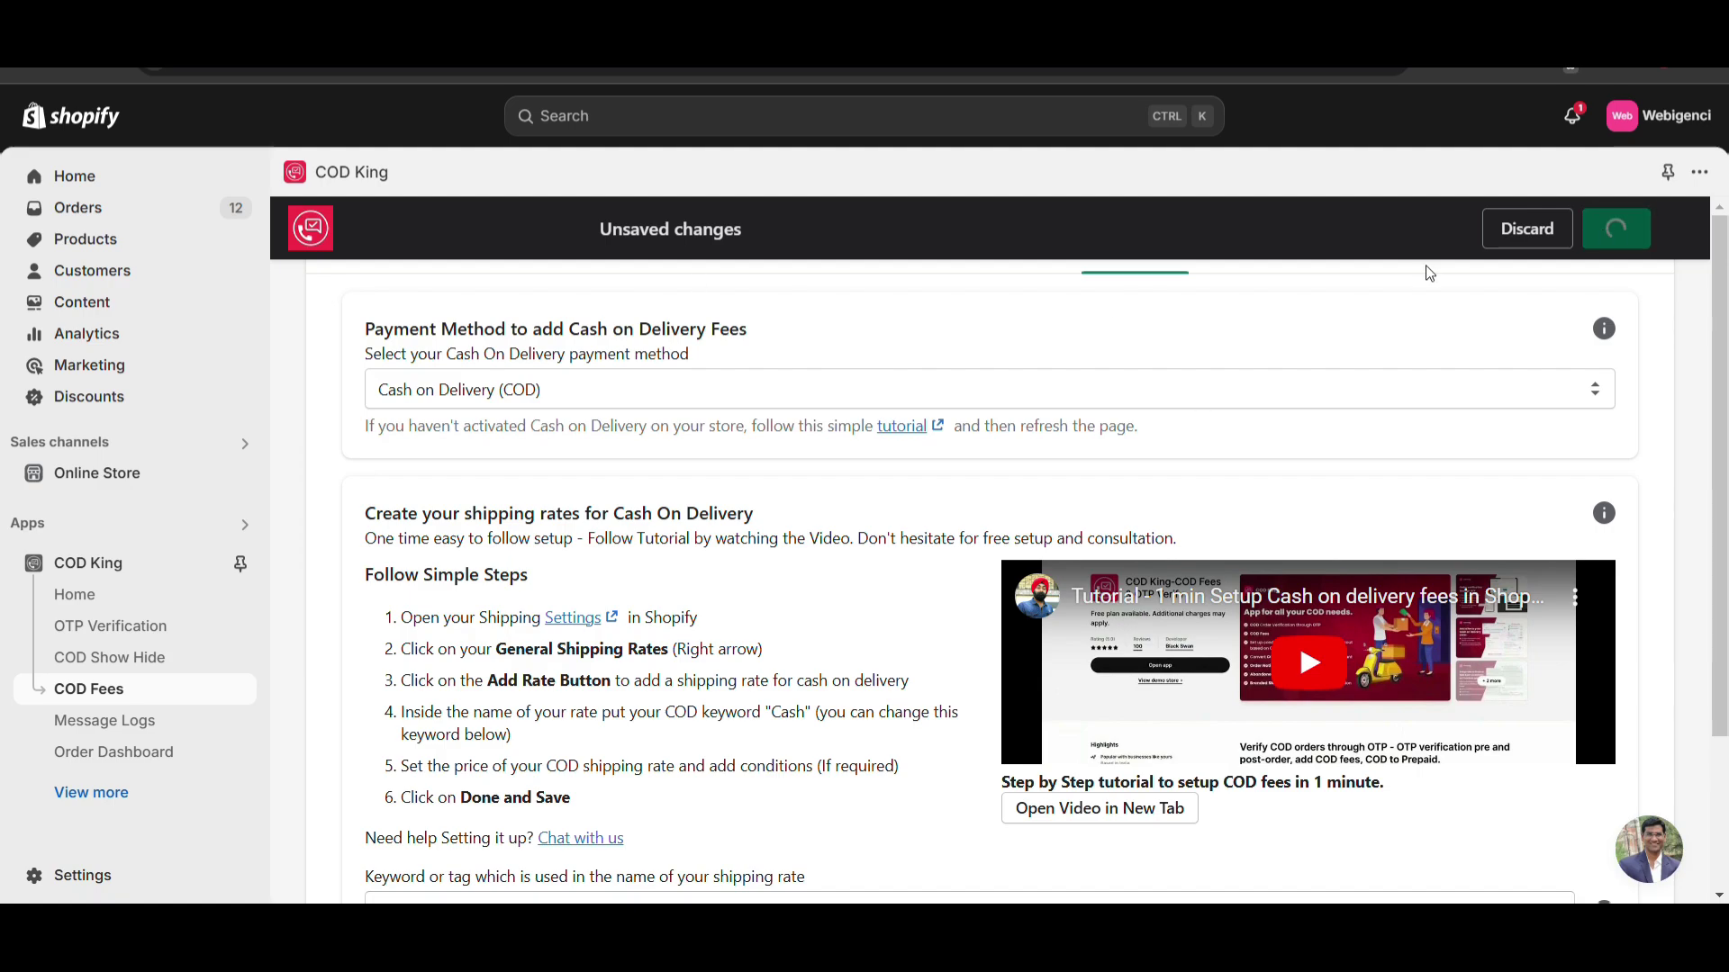
scroll(642, 408, "down", 2)
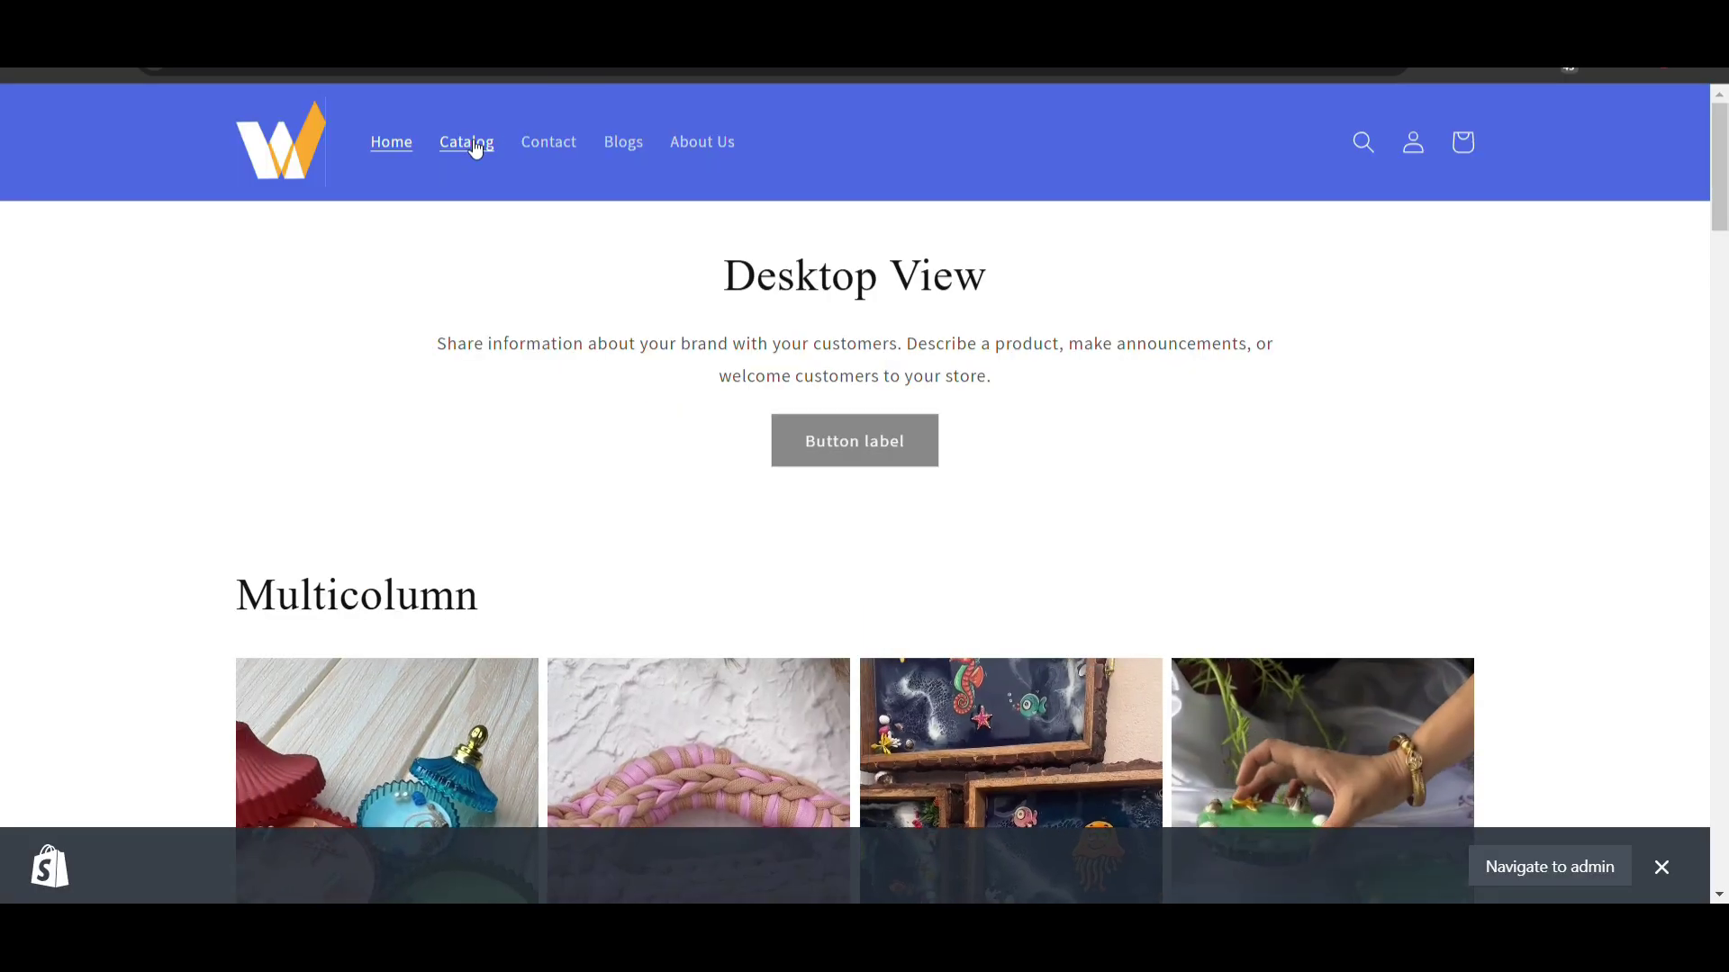
Step: From the Catalog, add 3 Classic Leather Jackets to the cart and proceed to checkout (₹240.00 subtotal)
left_click(475, 144)
scroll(495, 405, "down", 2)
scroll(494, 405, "up", 2)
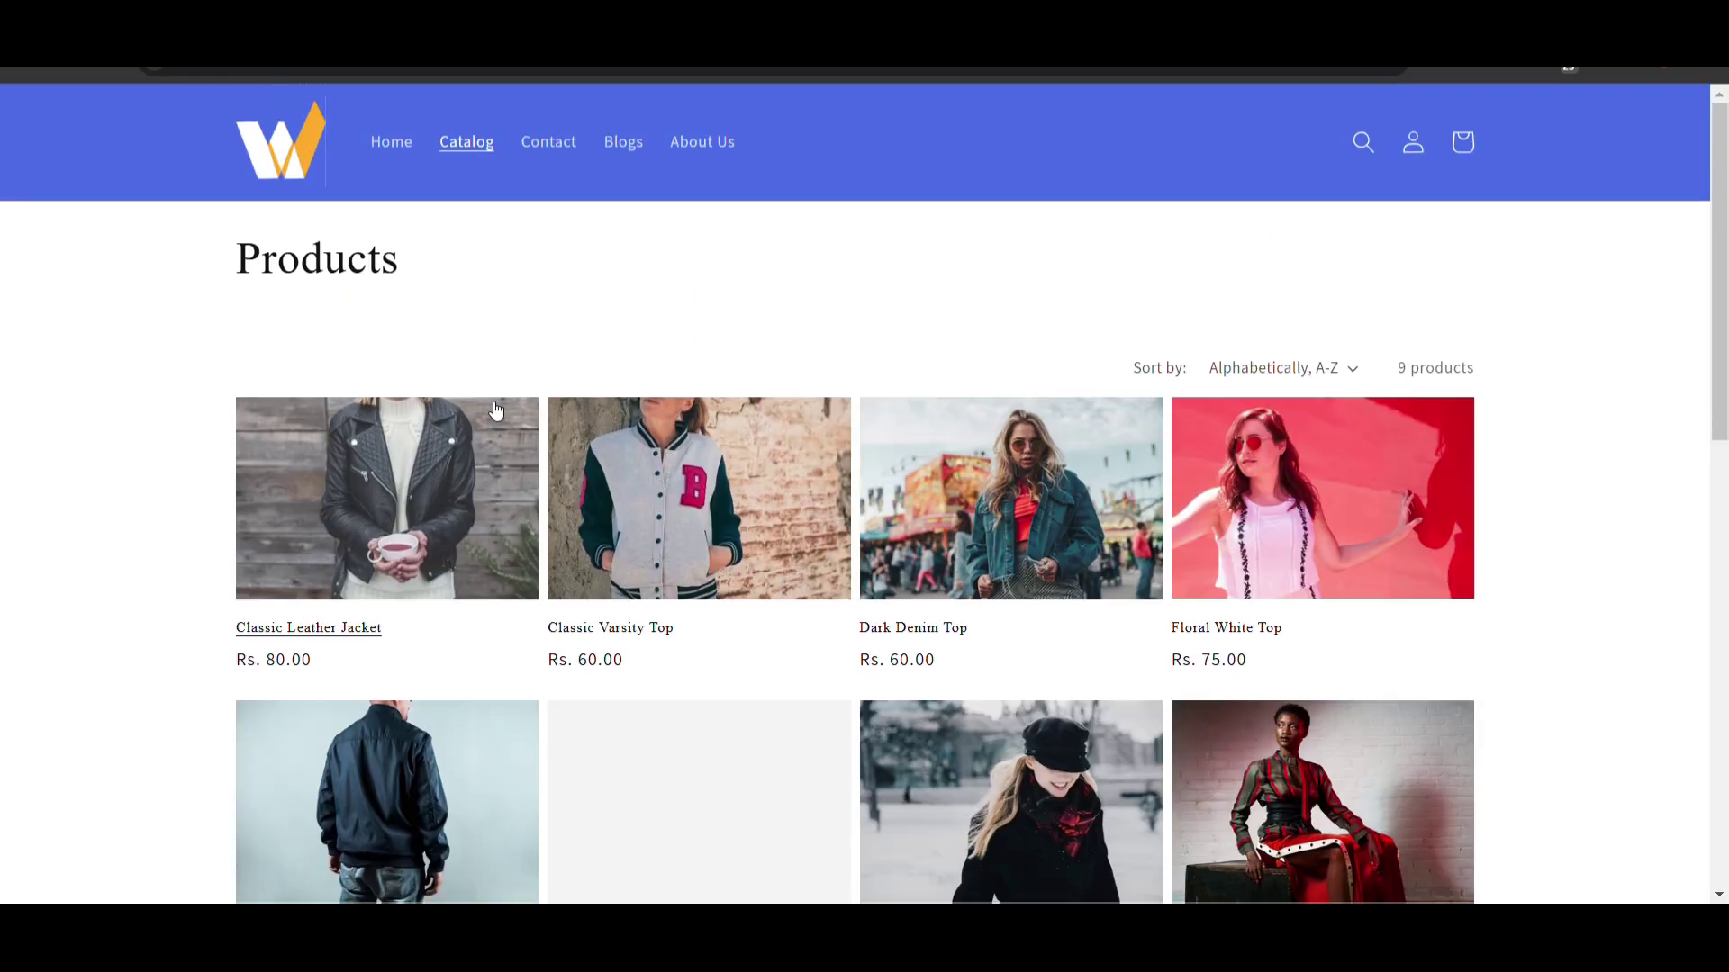
left_click(459, 537)
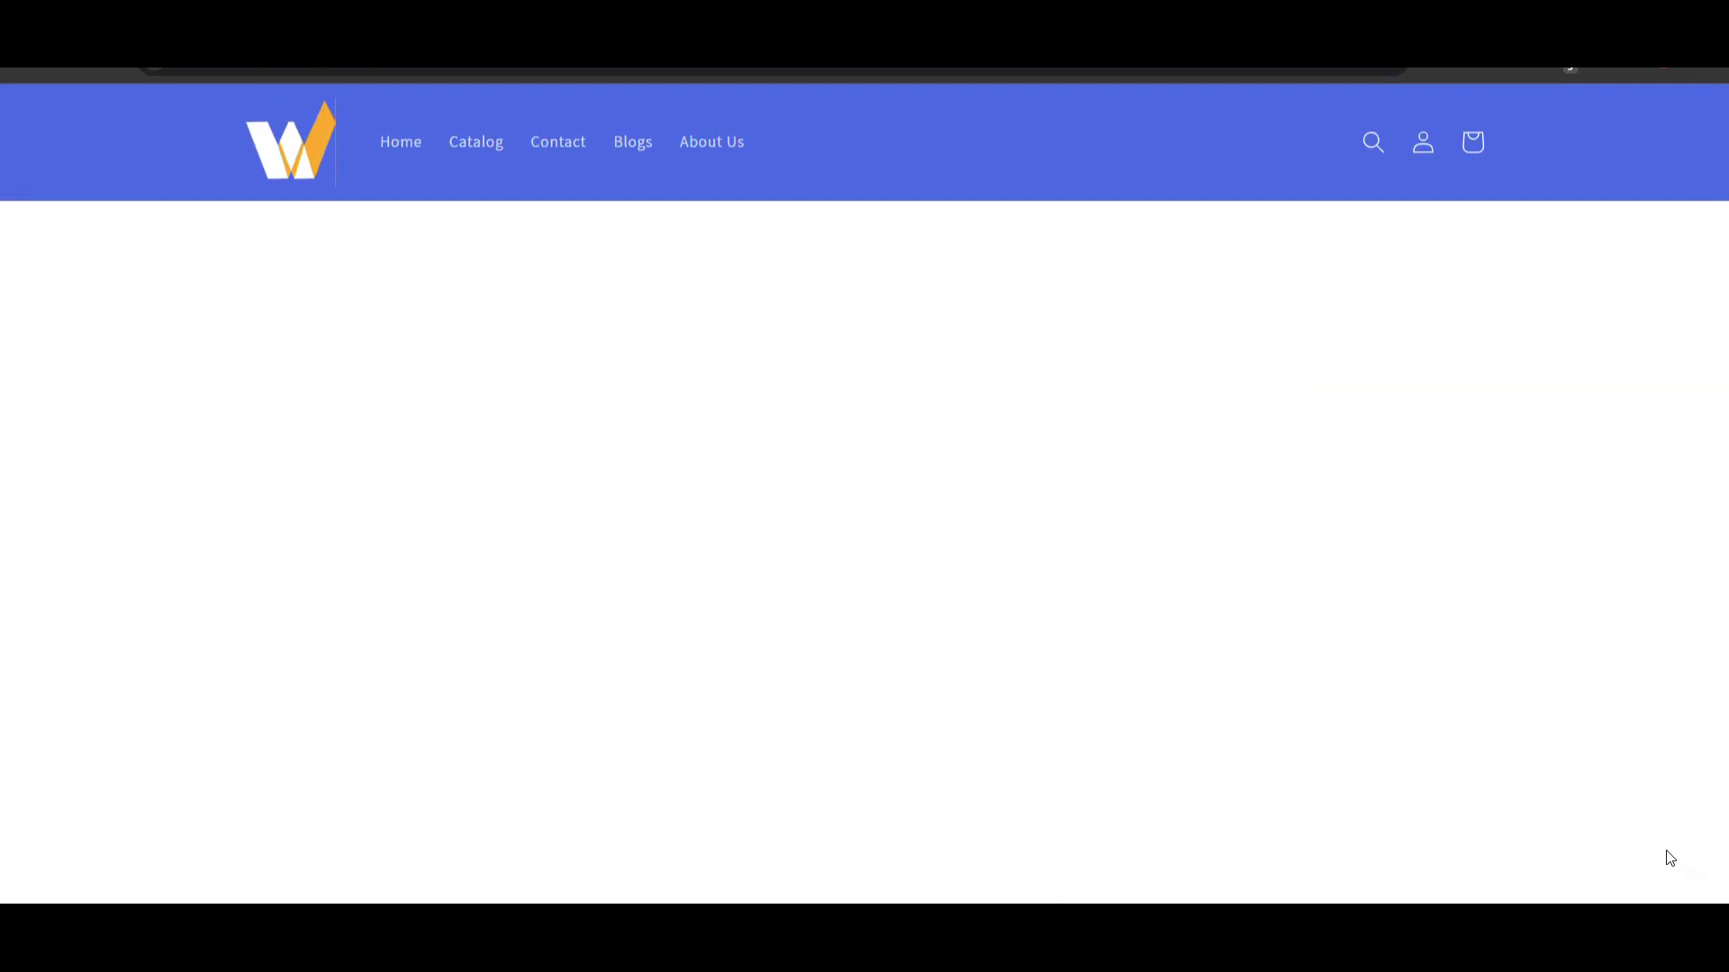
left_click(1236, 584)
left_click(1235, 584)
left_click(1254, 670)
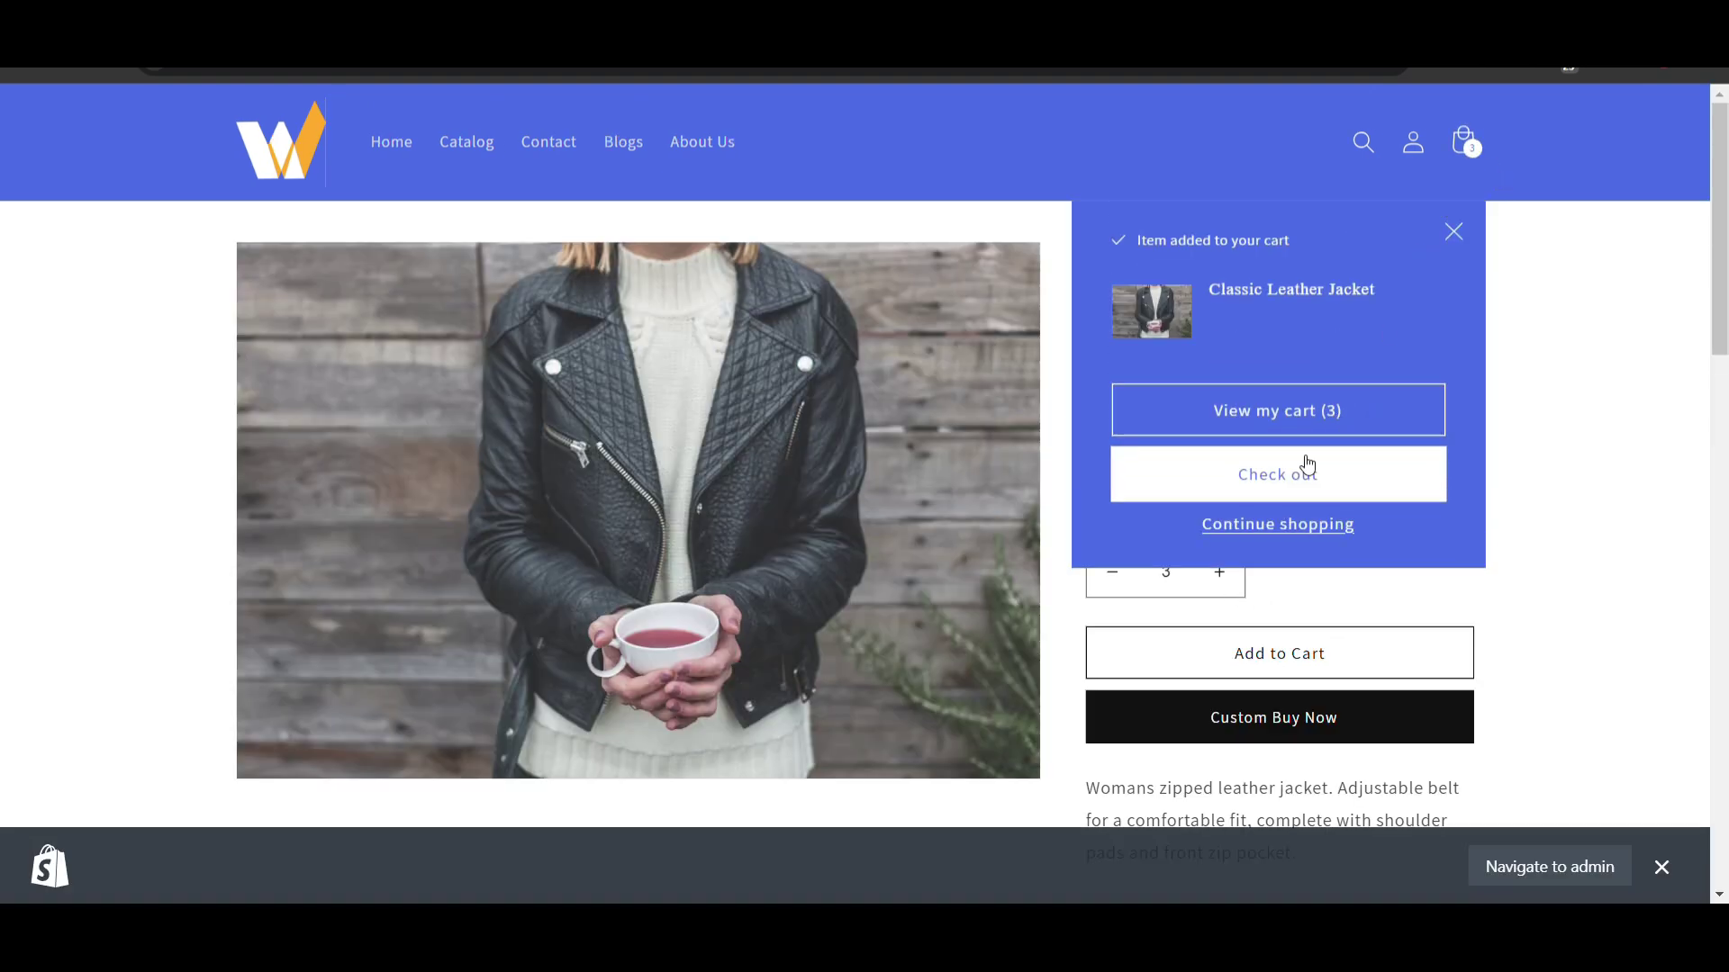
left_click(1307, 473)
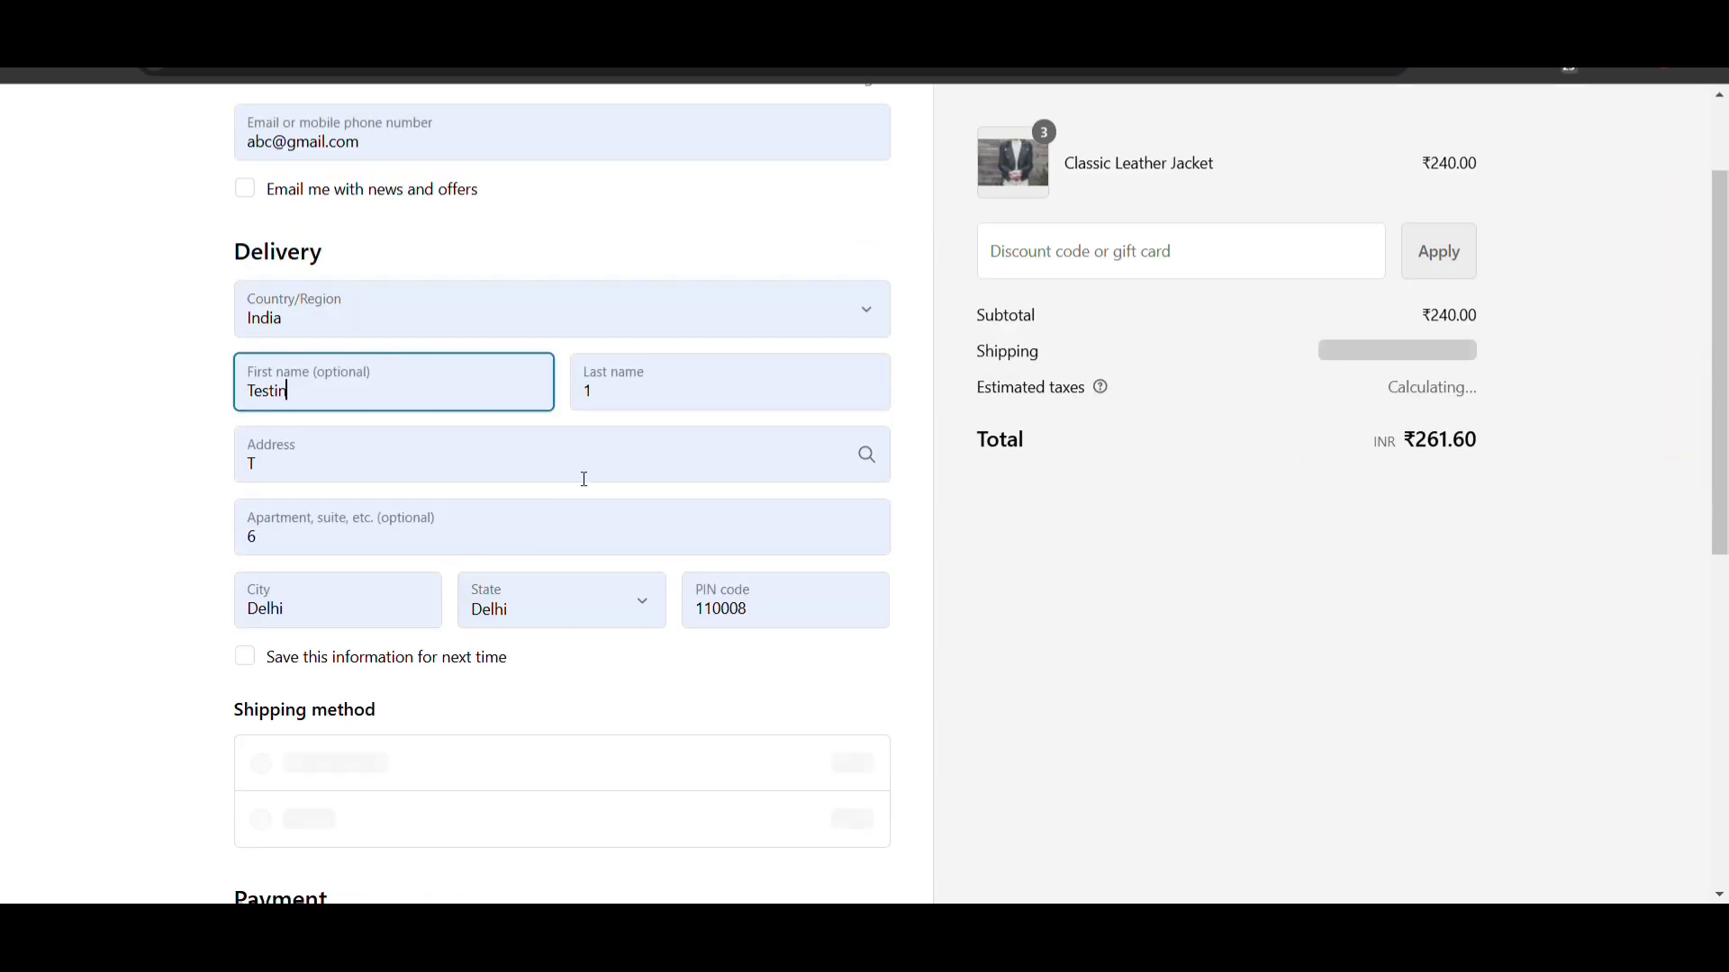
Step: Select the ₹100 Standard Shipping(COD) rate, bringing Cash on Delivery with the Rs.100 note and ₹383.20 total
scroll(579, 479, "down", 3)
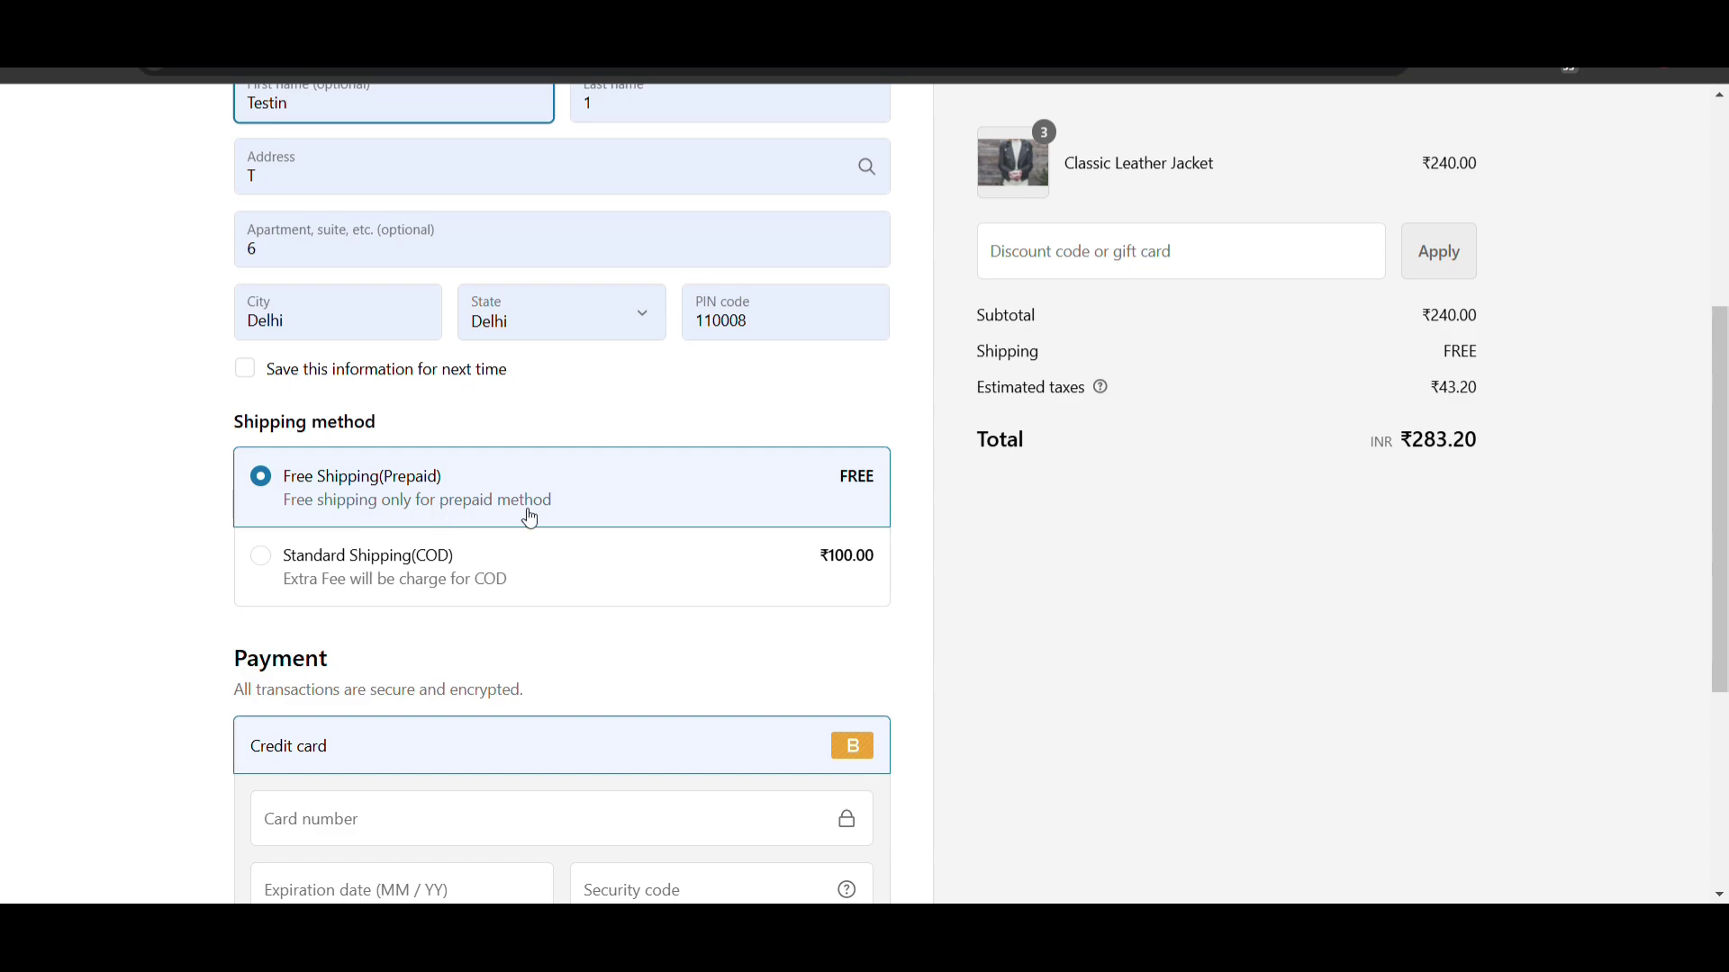
left_click(343, 572)
scroll(378, 523, "down", 1)
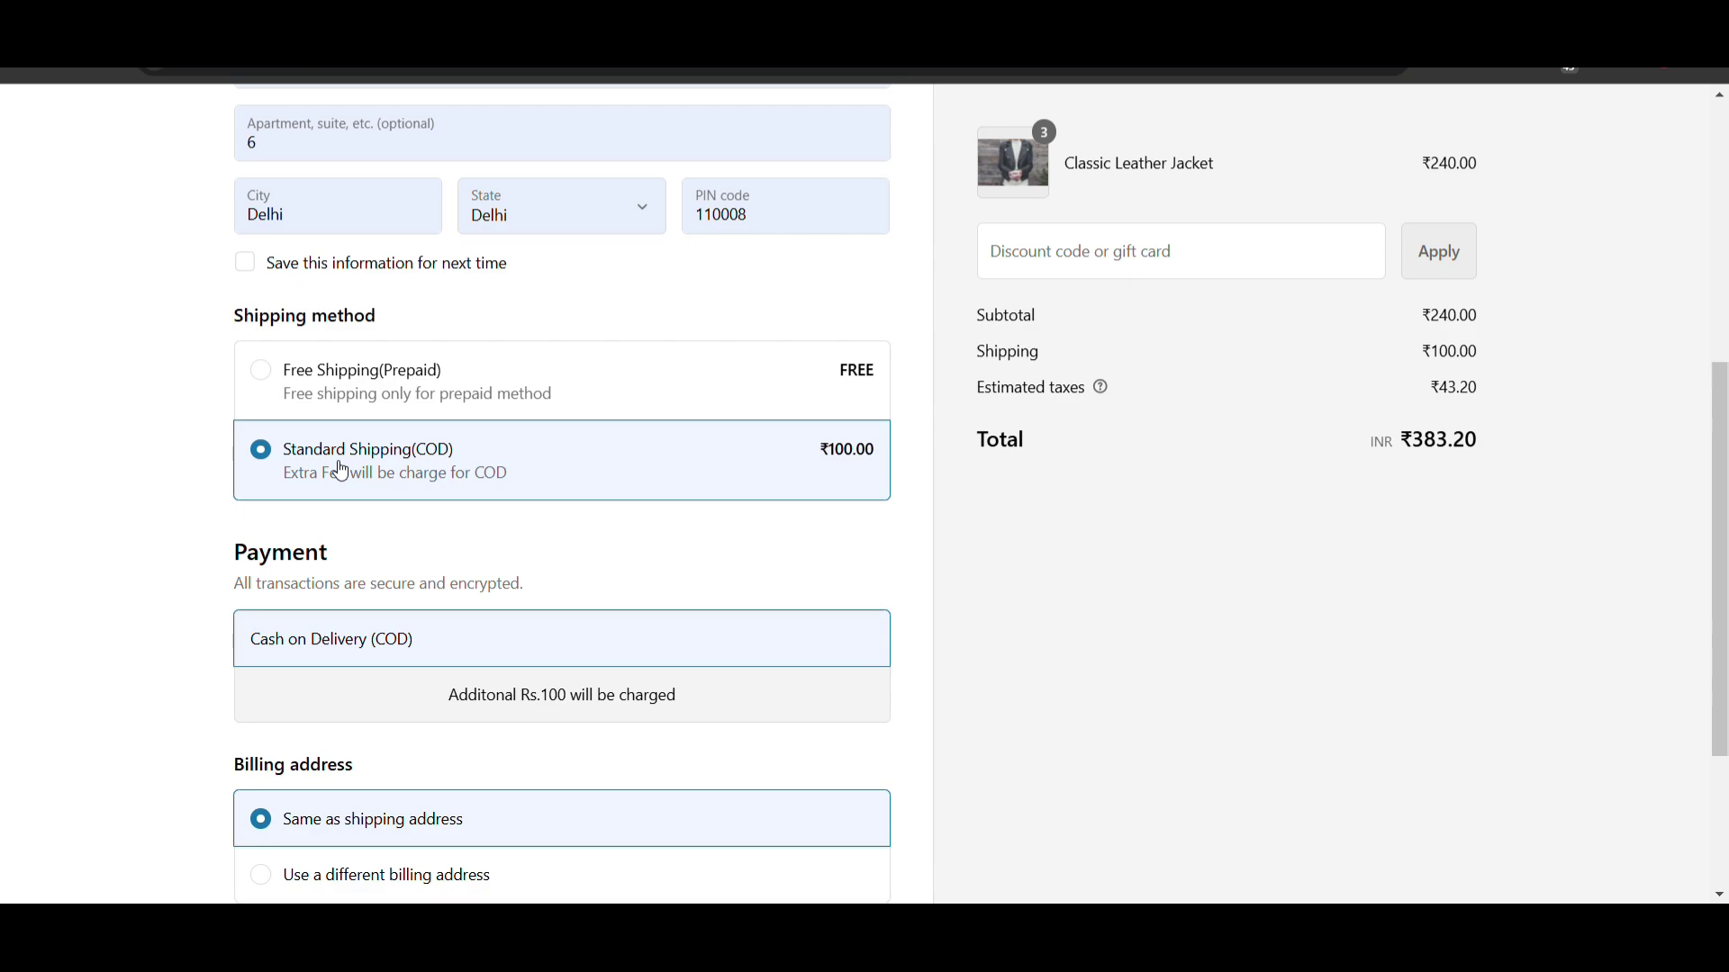
Step: Reload checkout, try Free Shipping(Prepaid), then reselect Standard Shipping(COD) at ₹100.00 for a ₹383.20 total
key("F5")
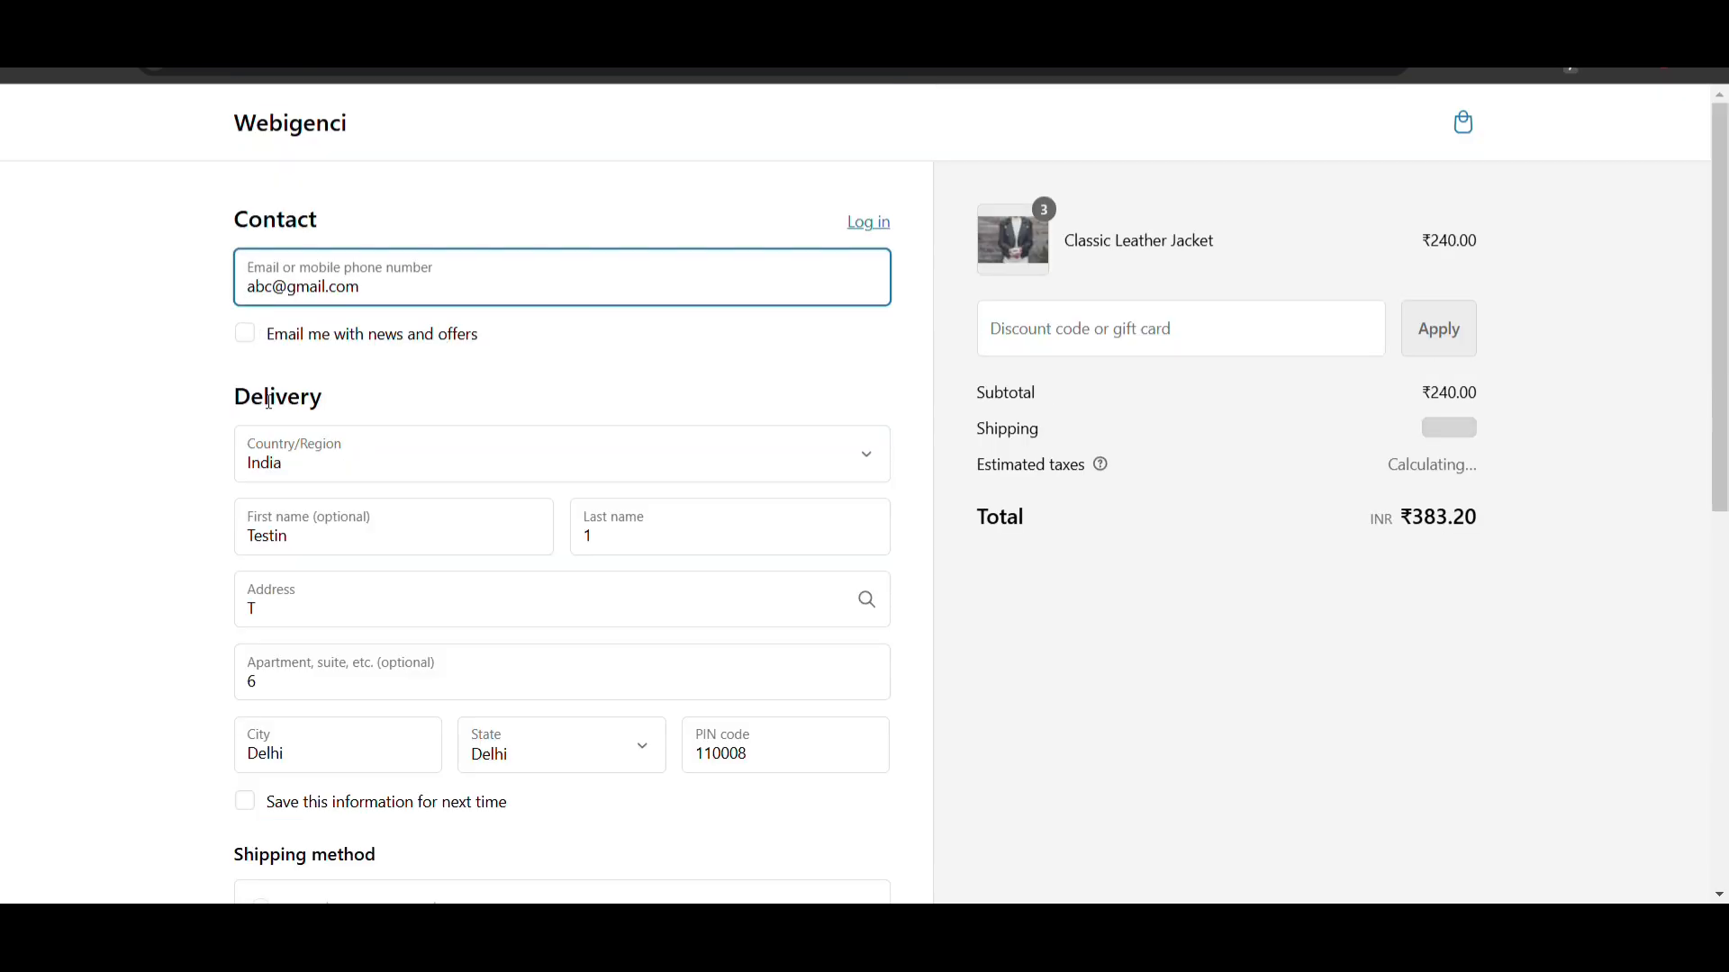
scroll(360, 353, "down", 1)
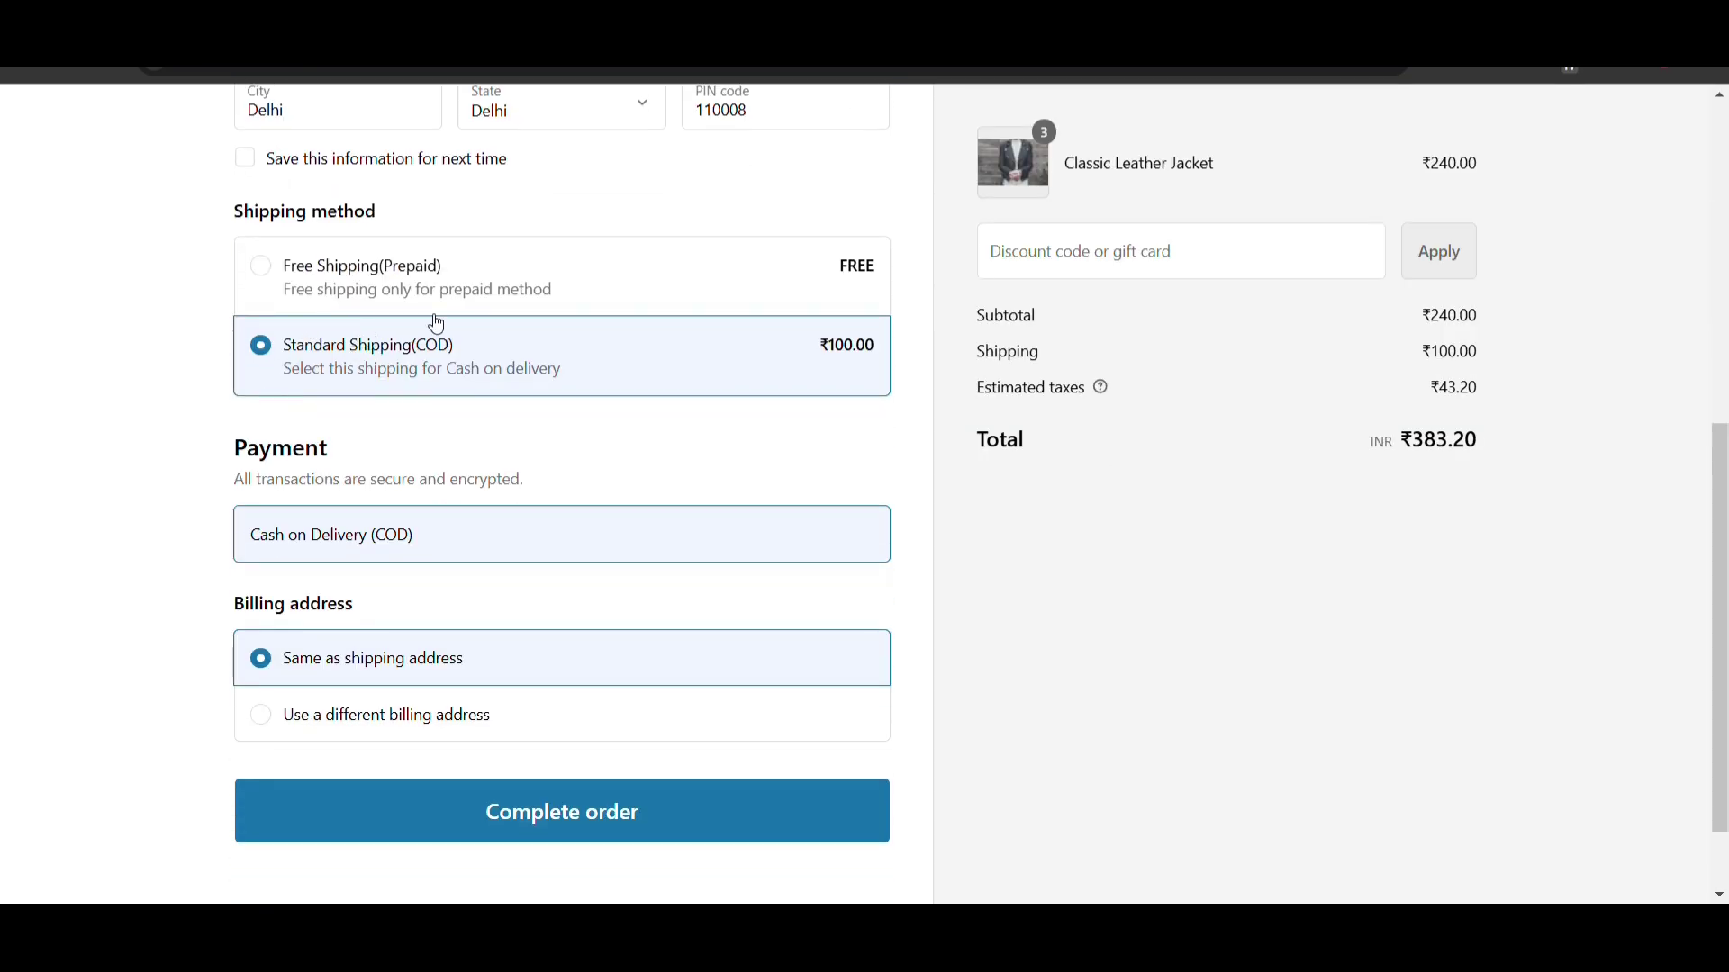
left_click(403, 268)
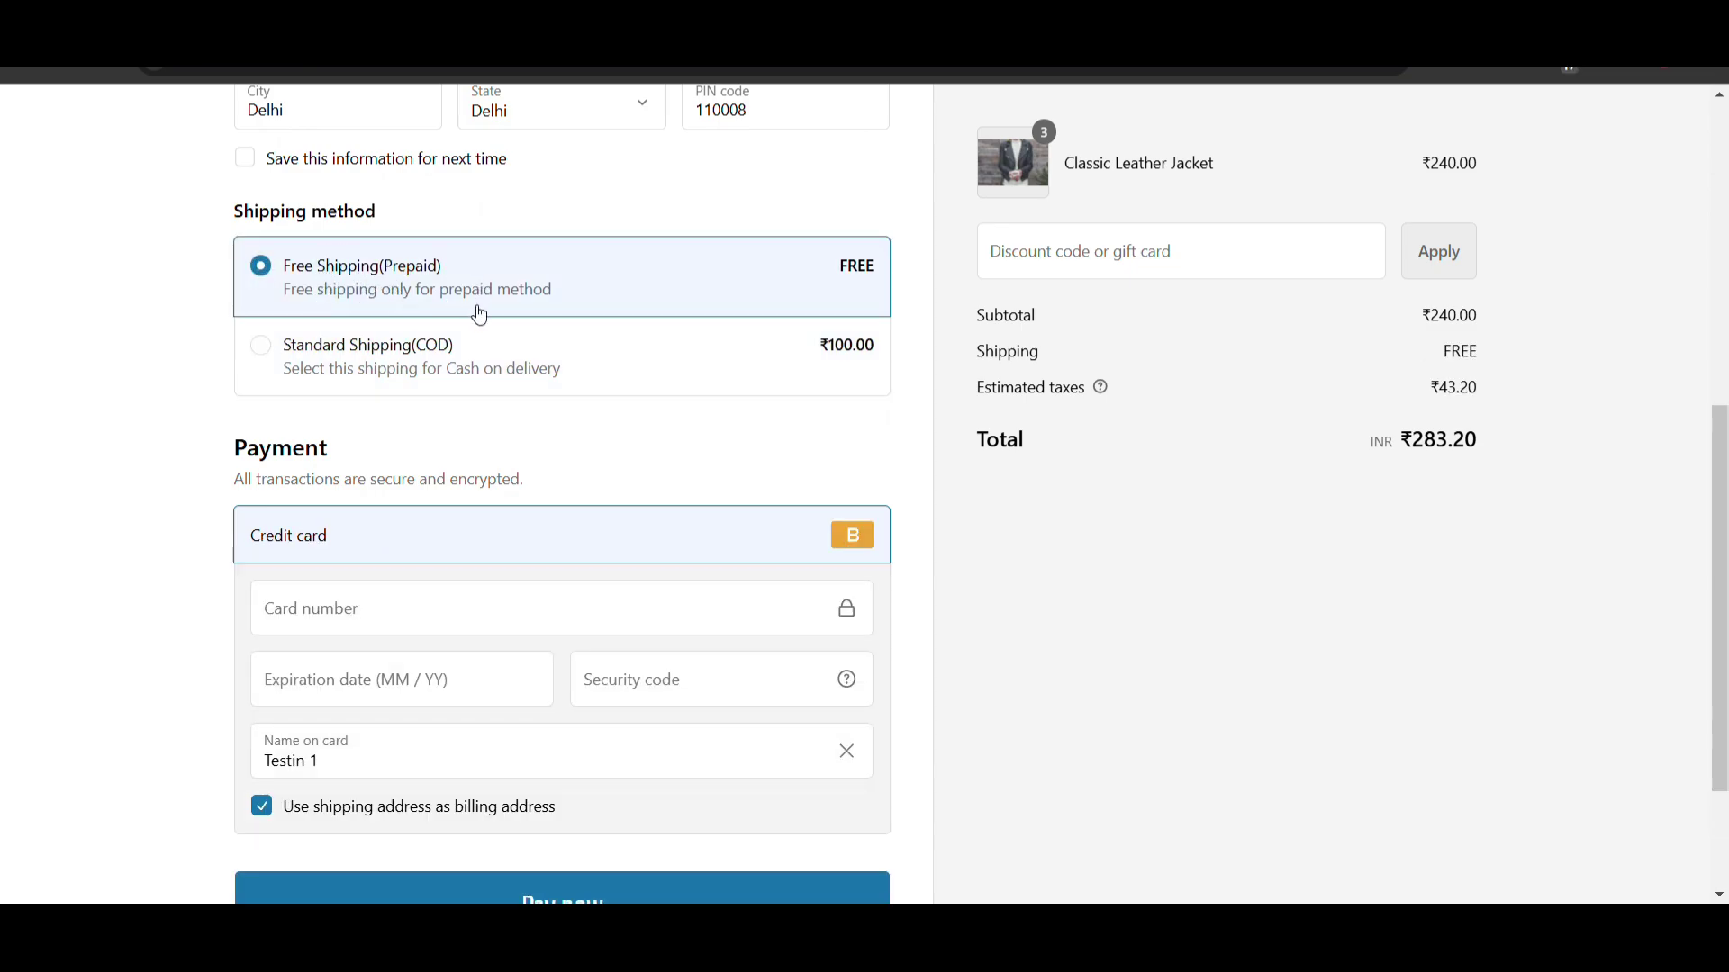
left_click(444, 361)
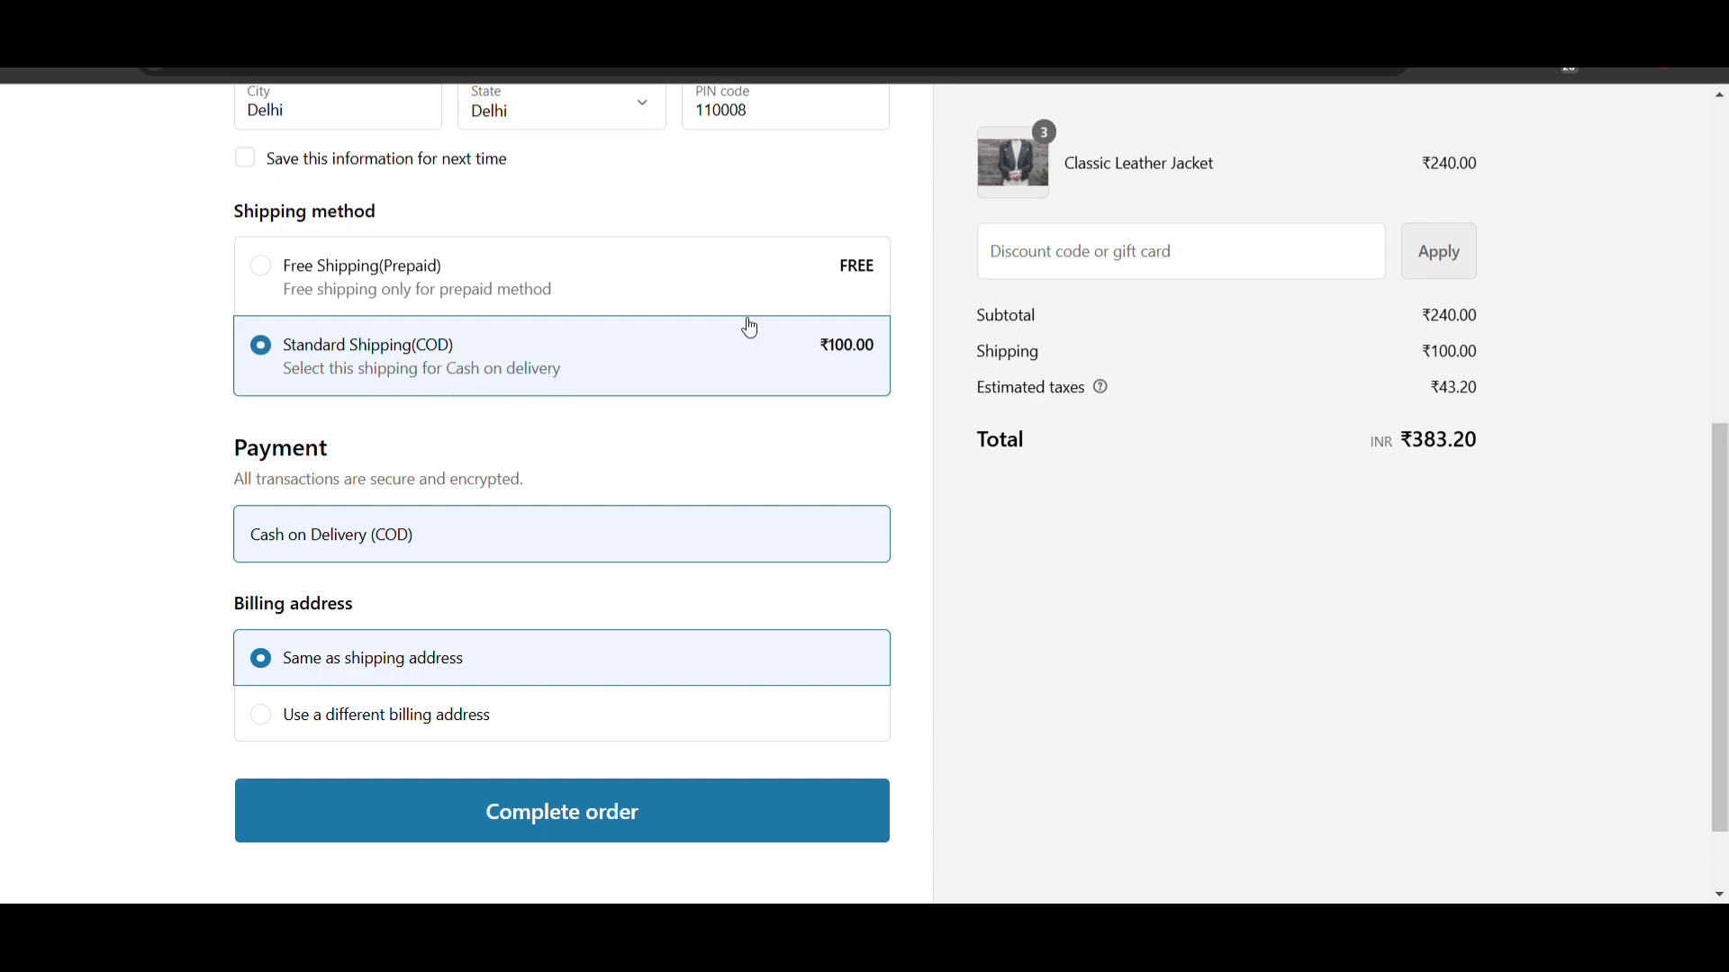
scroll(672, 332, "up", 3)
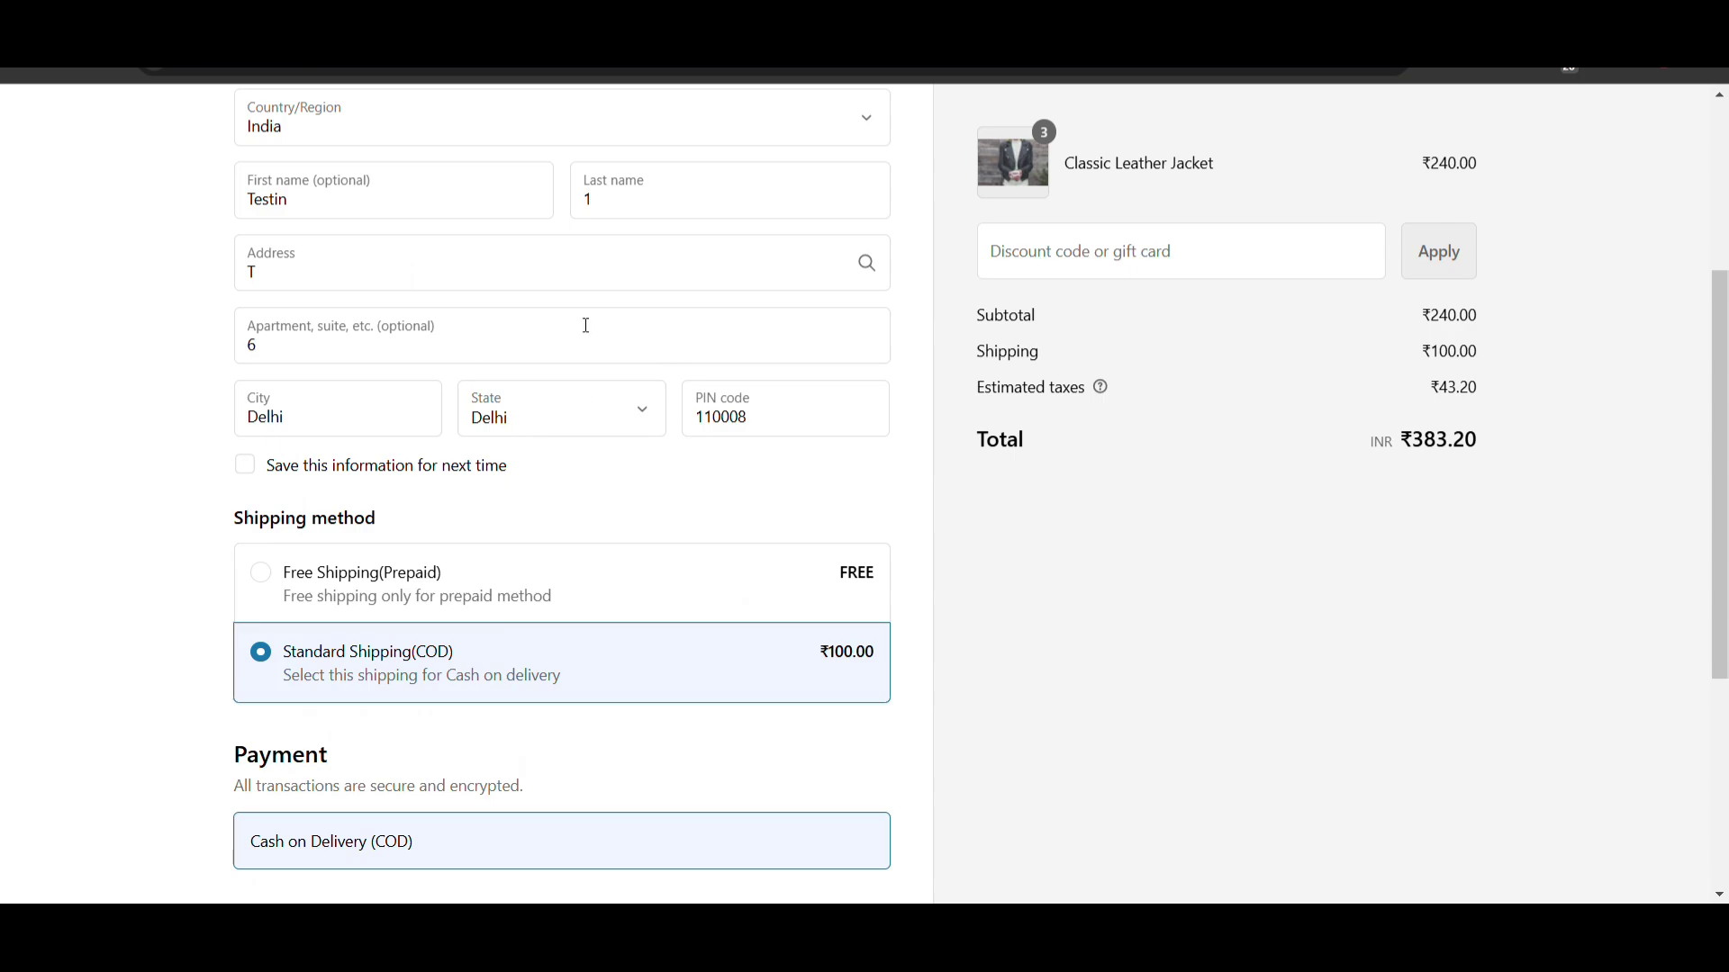
scroll(586, 325, "up", 1)
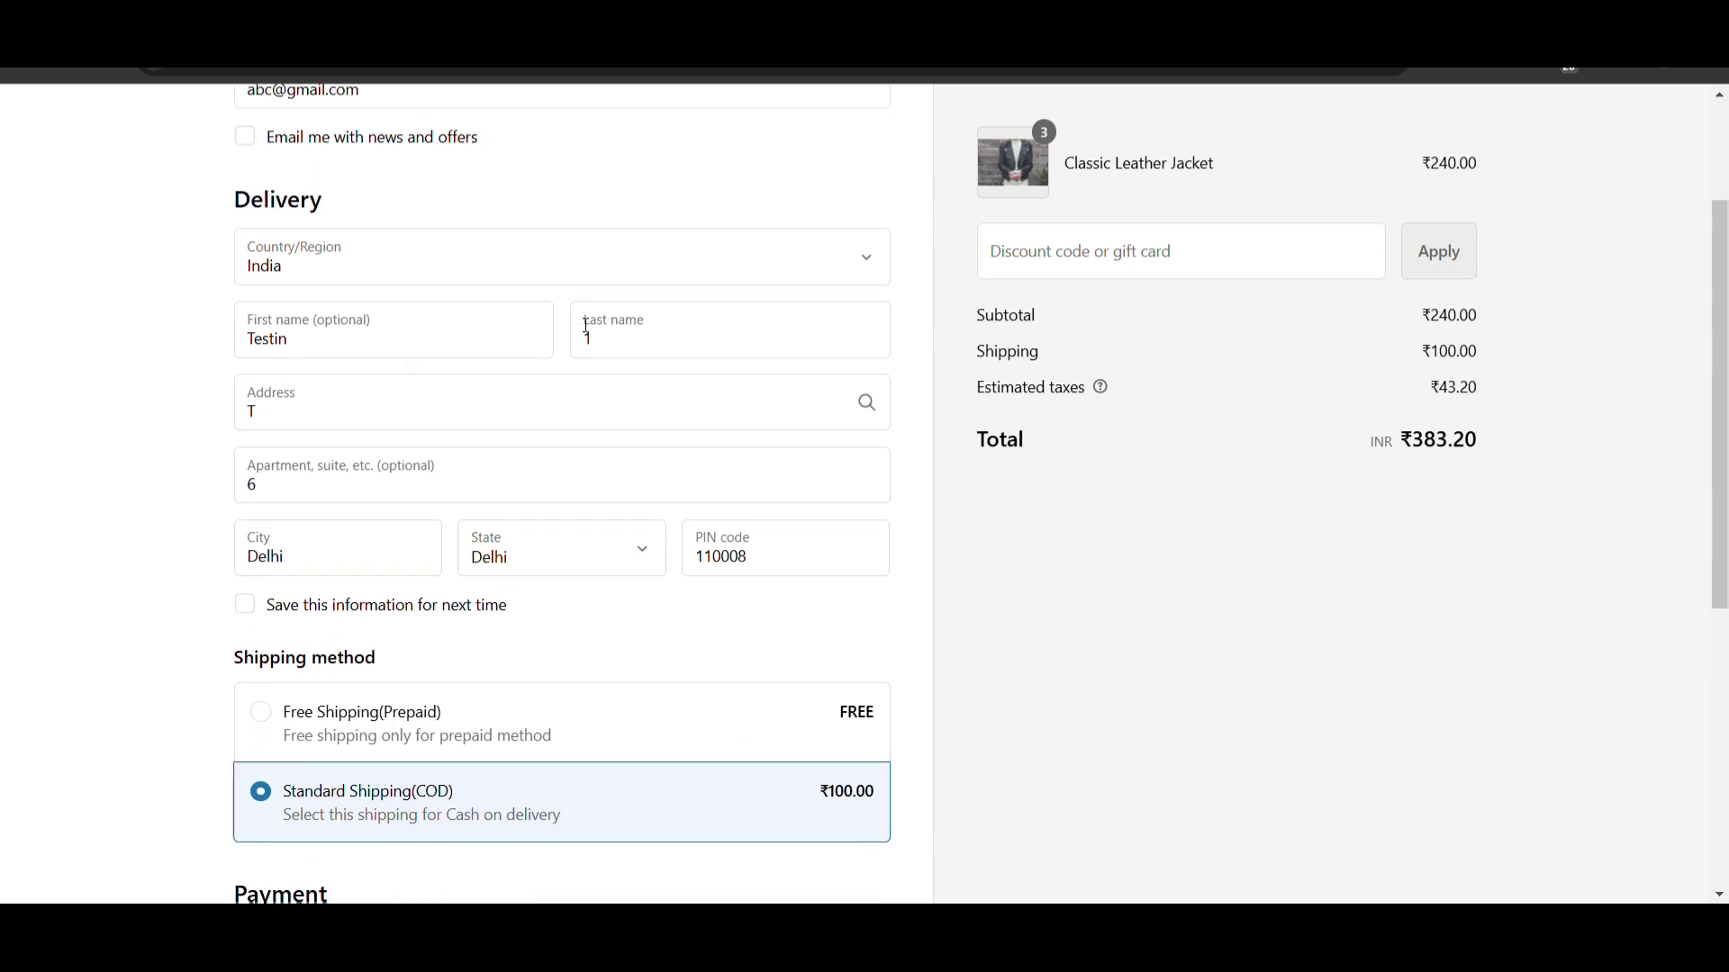